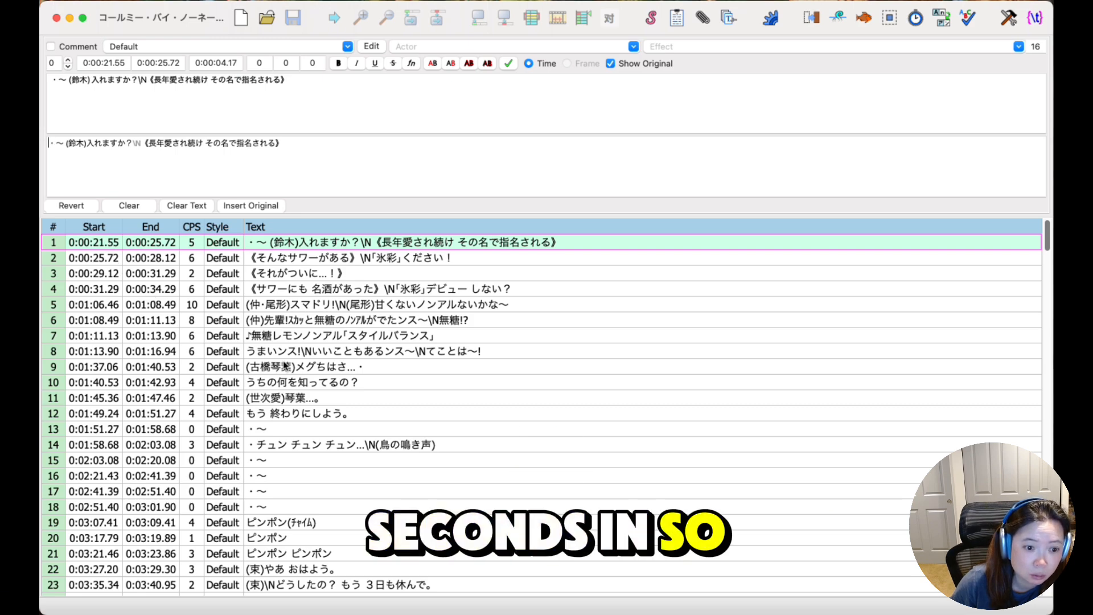
Examine the subtitle list through to its last line, including the "・〜" placeholder lines near the end.
scroll(285, 366, down, 20)
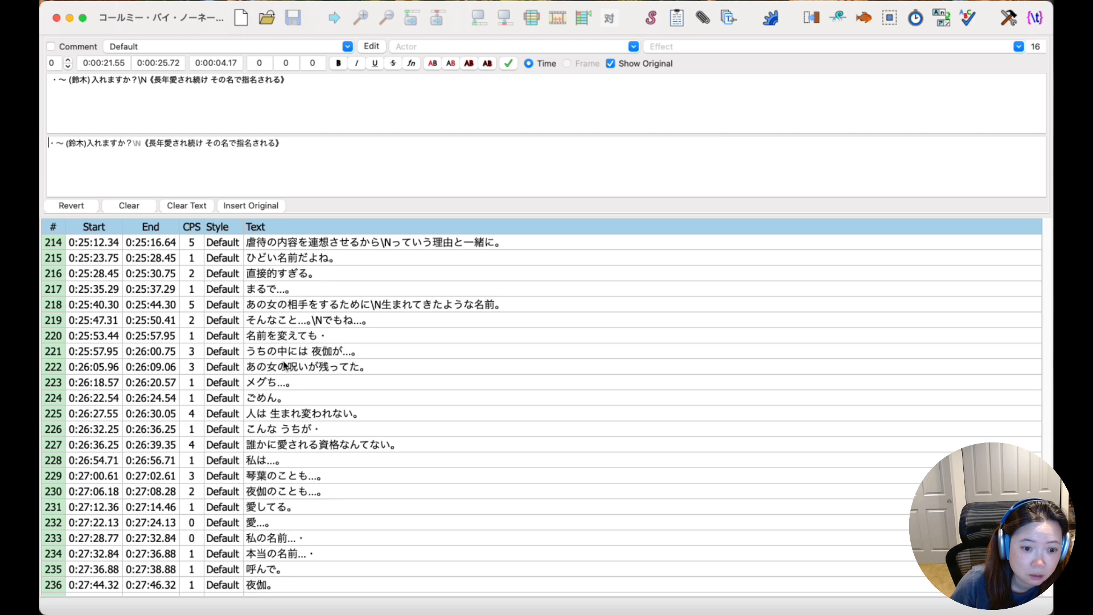
scroll(285, 366, down, 13)
scroll(77, 419, up, 4)
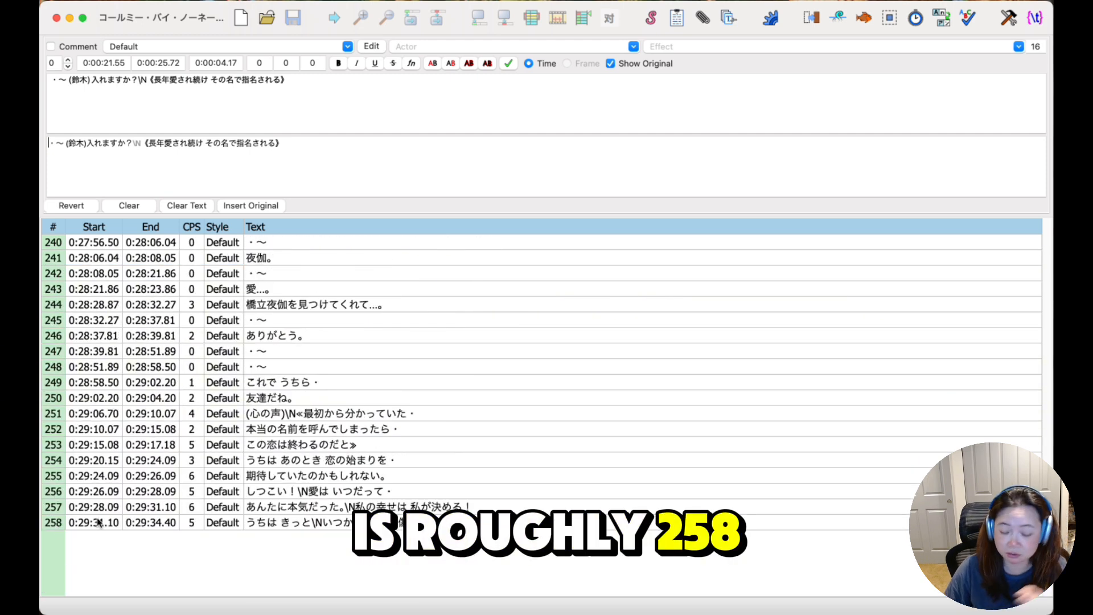
click(312, 366)
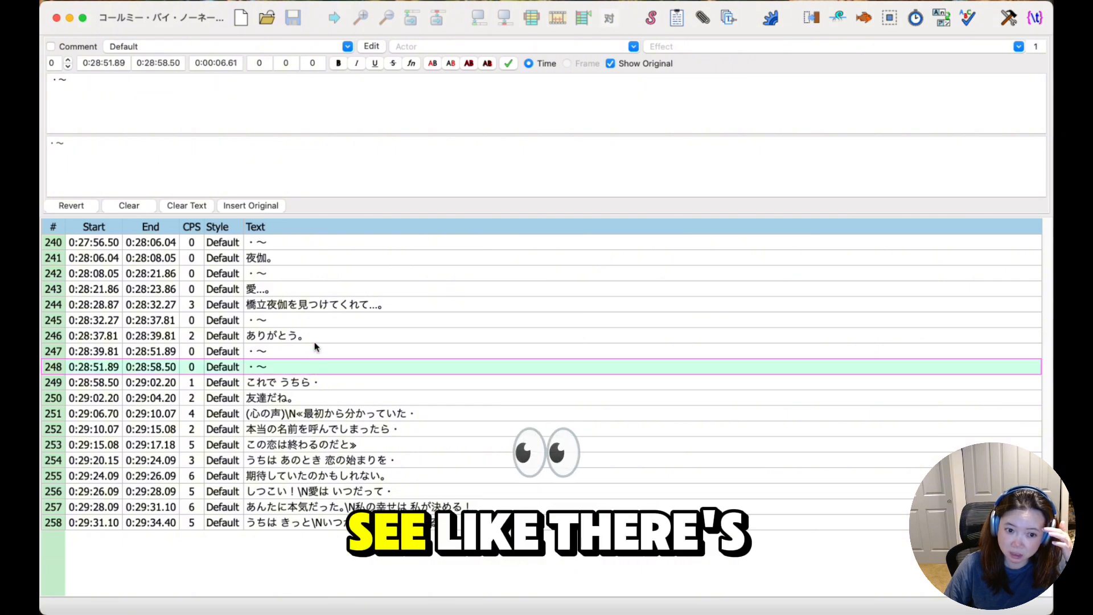
click(315, 338)
click(306, 352)
click(305, 321)
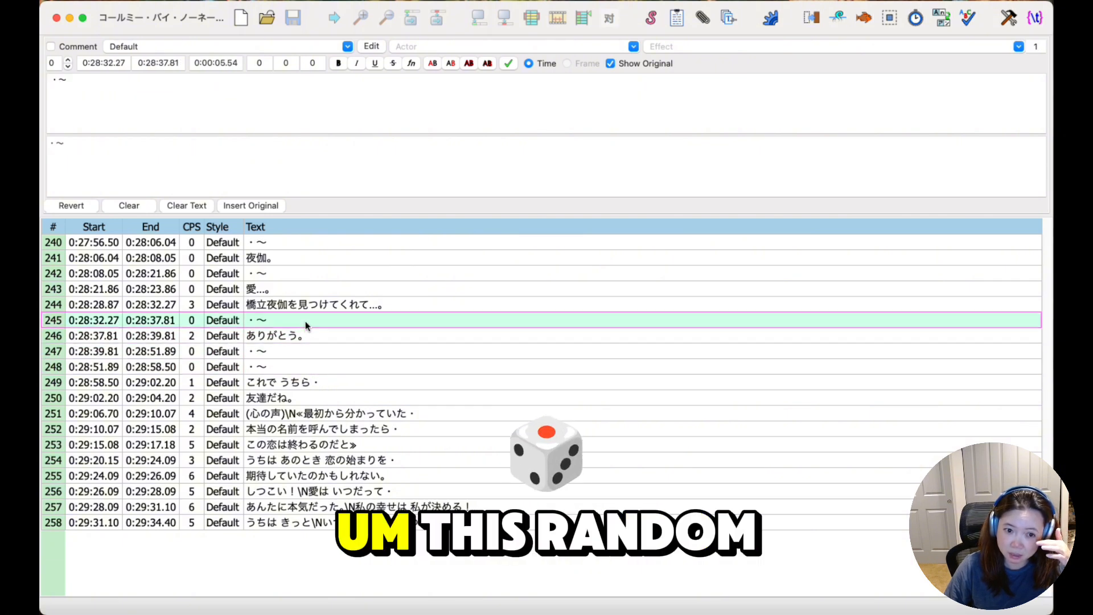
click(305, 355)
click(301, 369)
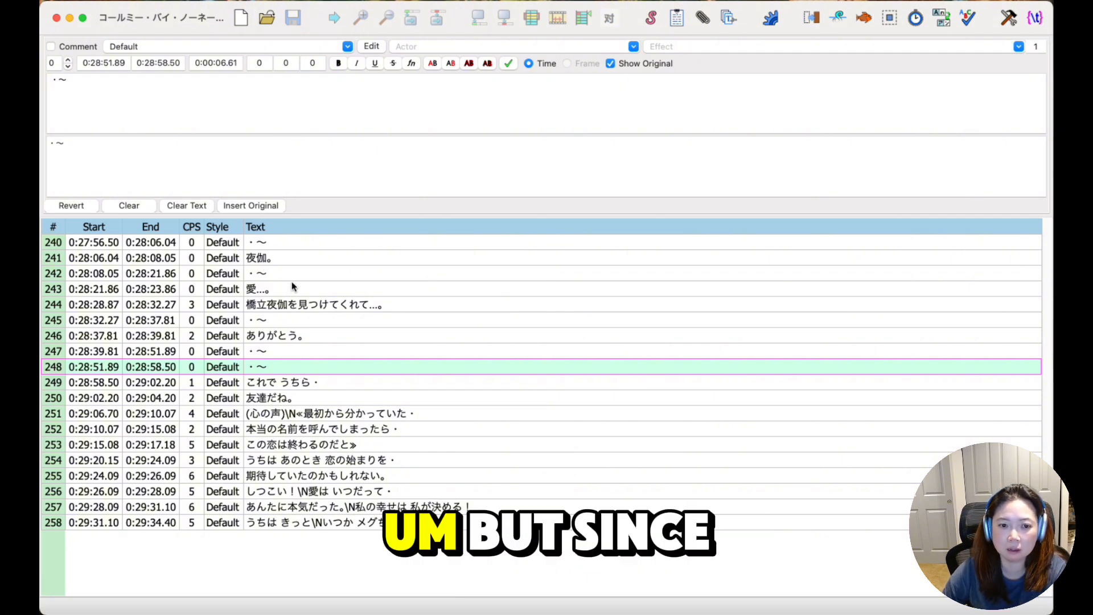
click(288, 278)
click(302, 352)
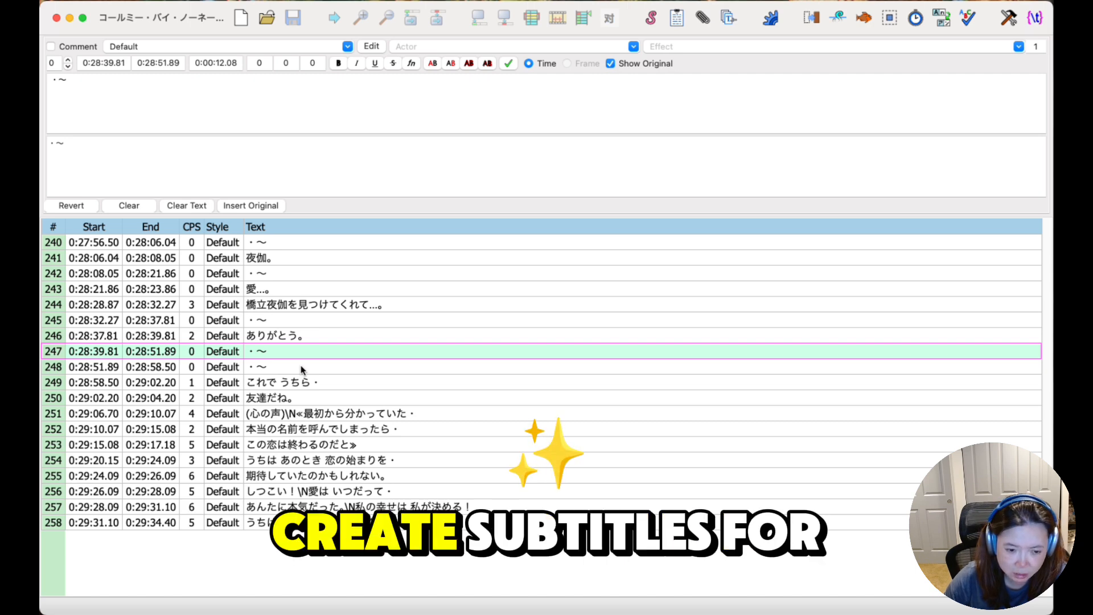
click(299, 367)
click(297, 352)
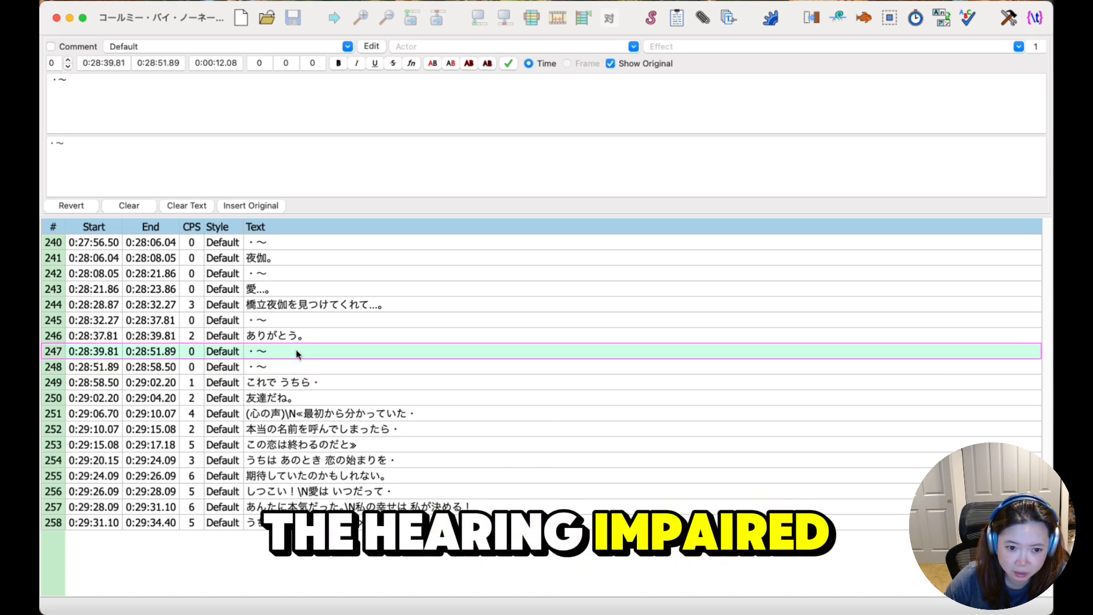
click(296, 370)
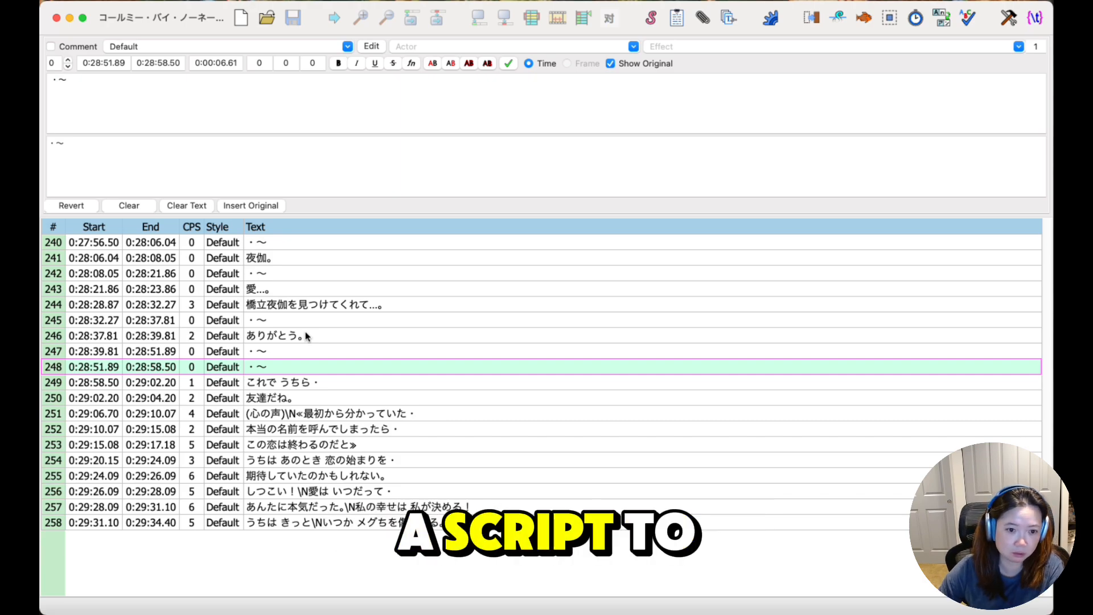
Delete the four consecutive "・〜" lines 15 to 18, starting at 0:02:03.08 through 0:02:51.40.
scroll(306, 336, up, 20)
scroll(306, 336, up, 20)
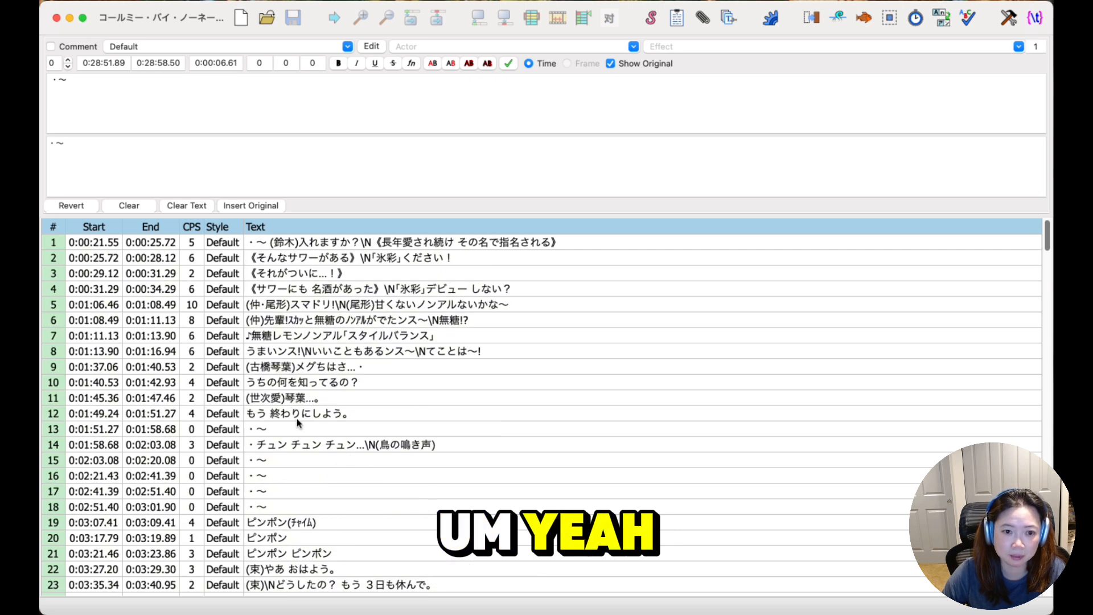
click(284, 460)
shift+click(280, 501)
right_click(280, 502)
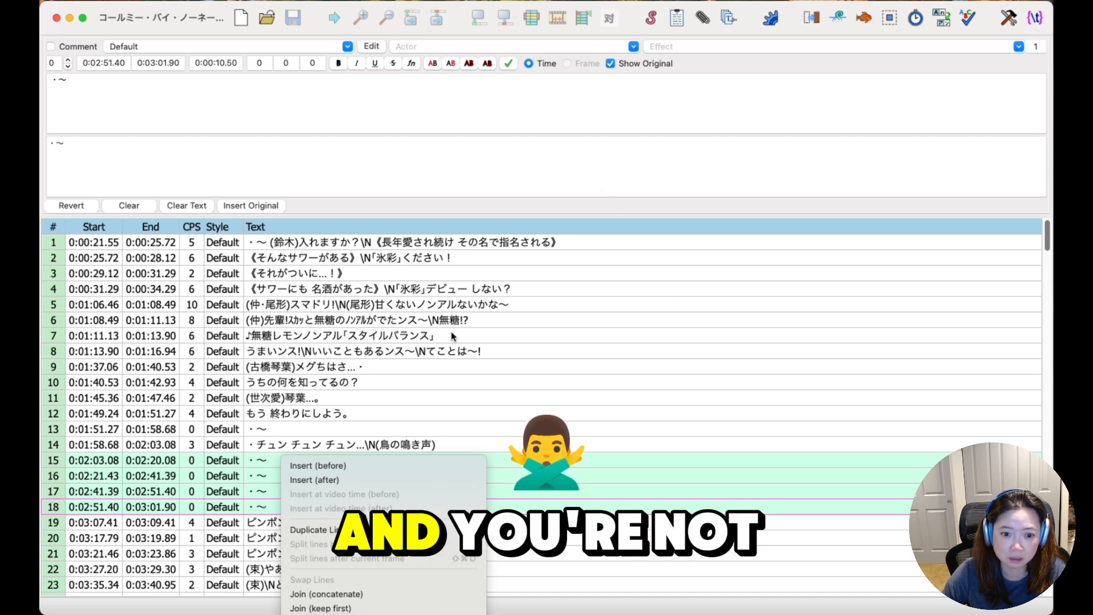
key(Escape)
click(366, 460)
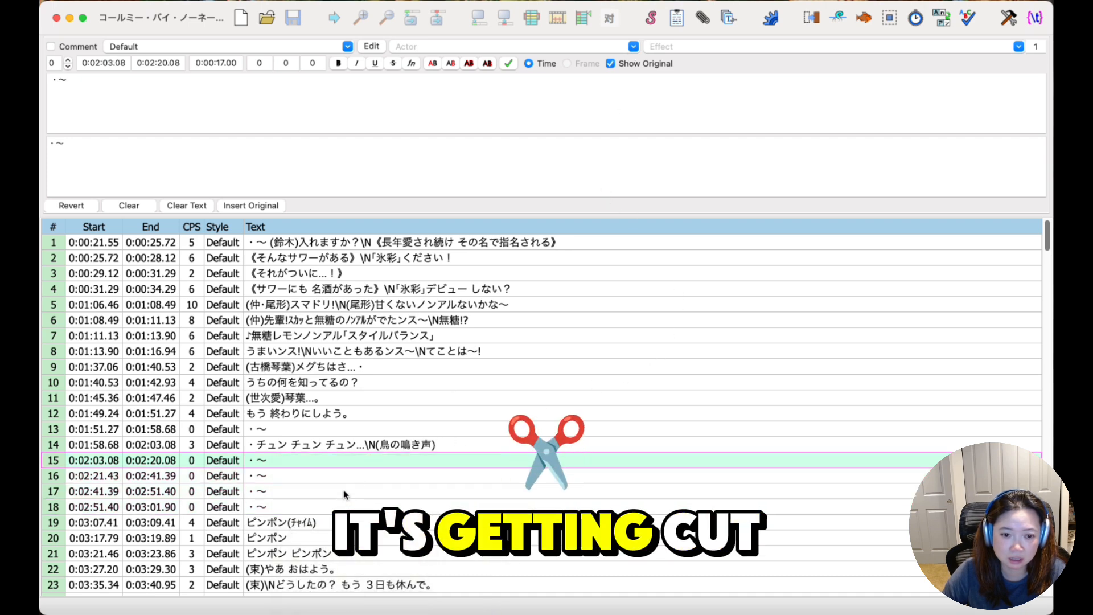
shift+click(329, 502)
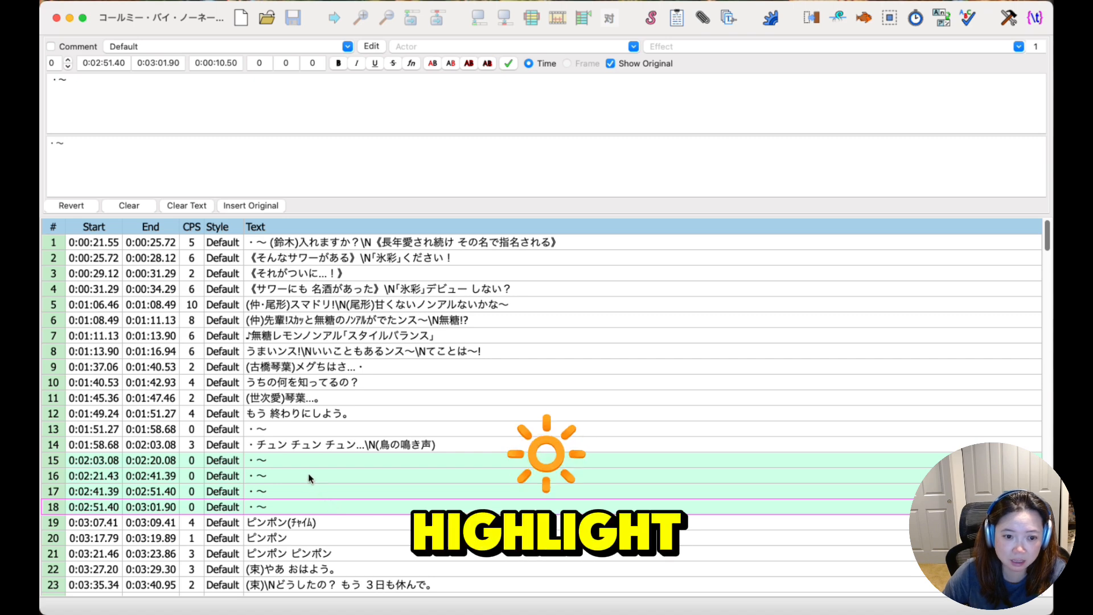
click(315, 459)
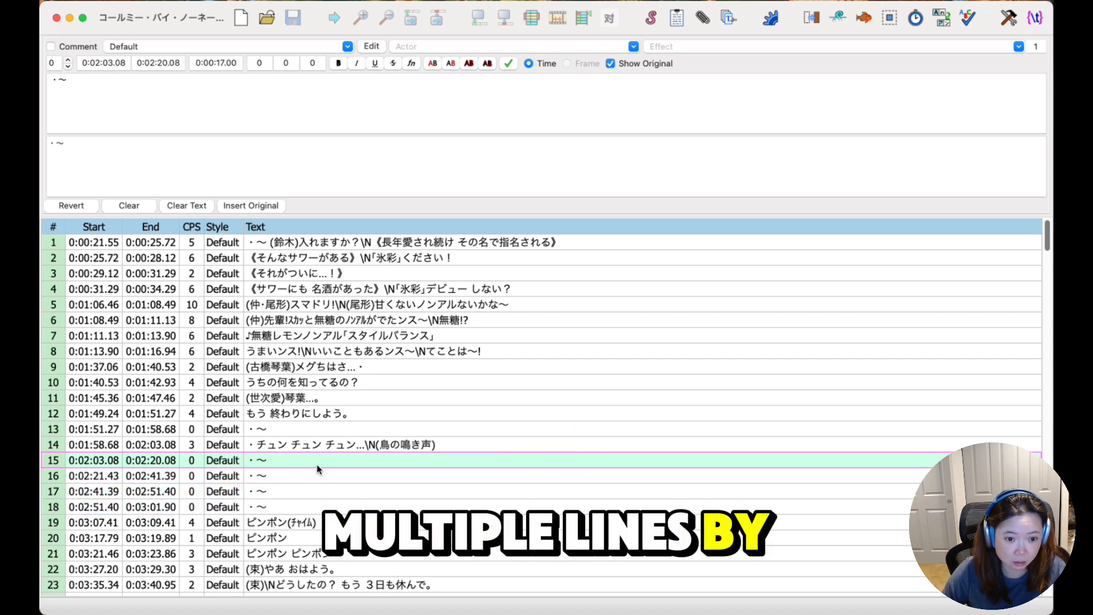
shift+click(312, 506)
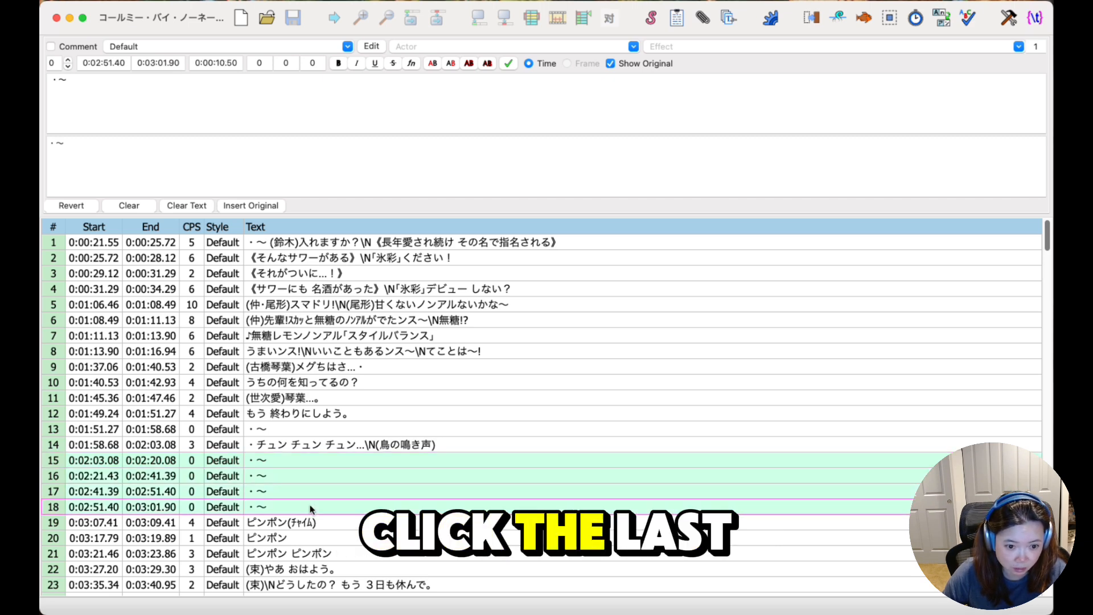
right_click(319, 481)
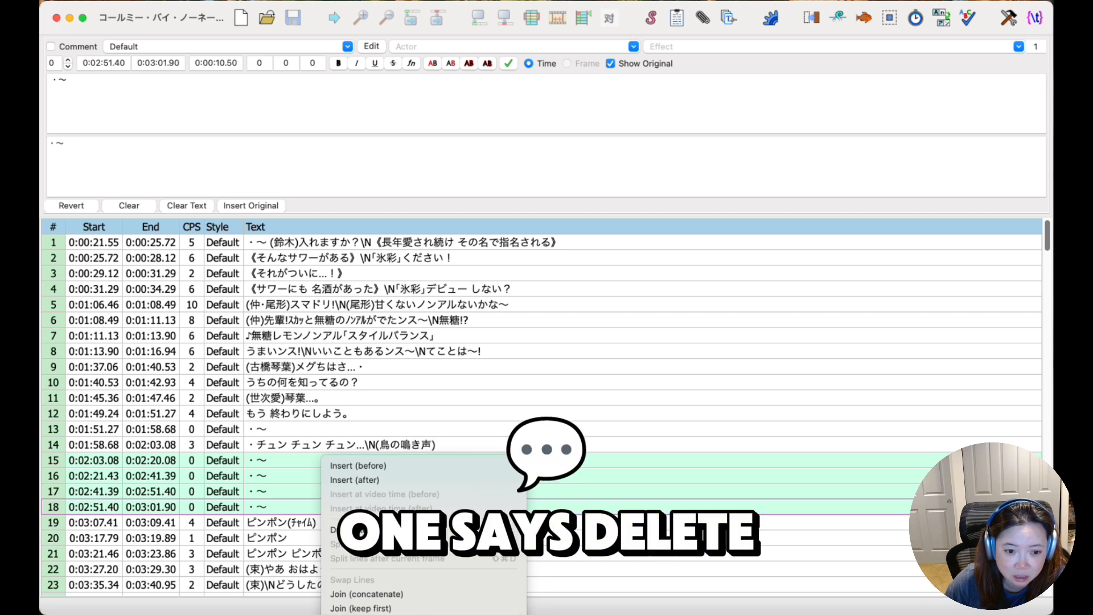
click(421, 596)
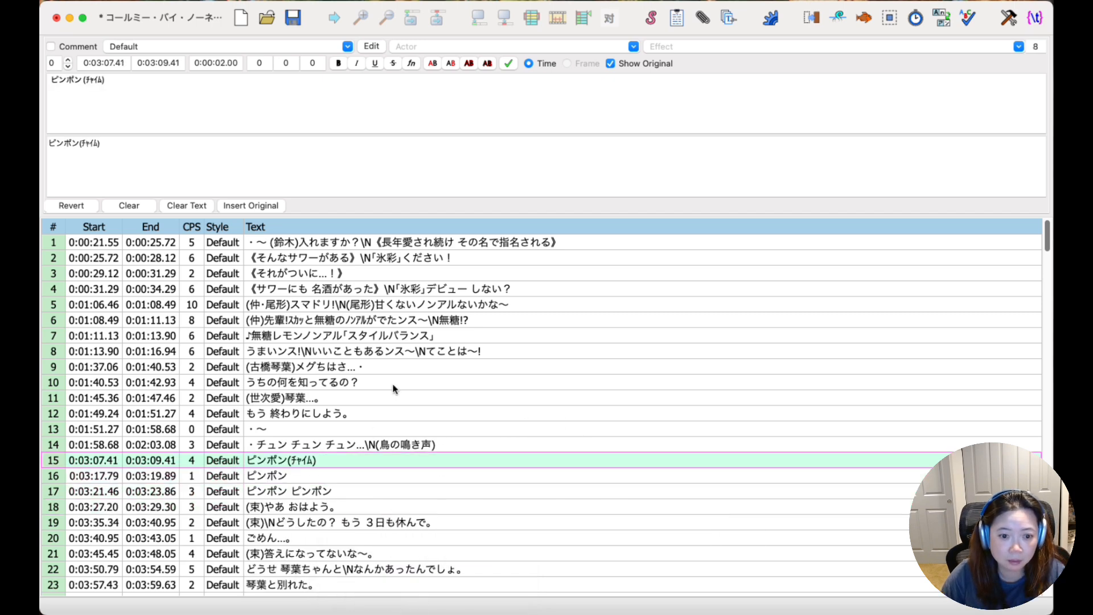
Delete the "・〜" lines that start at 0:01:51.27 and 0:04:33.97.
scroll(387, 398, down, 3)
right_click(351, 336)
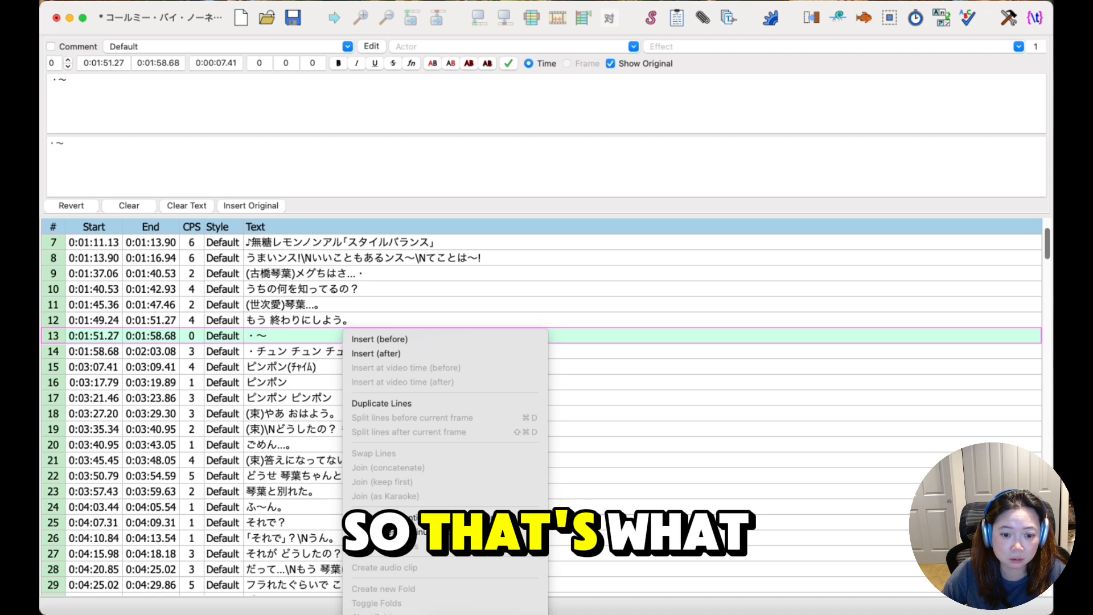
scroll(395, 412, down, 5)
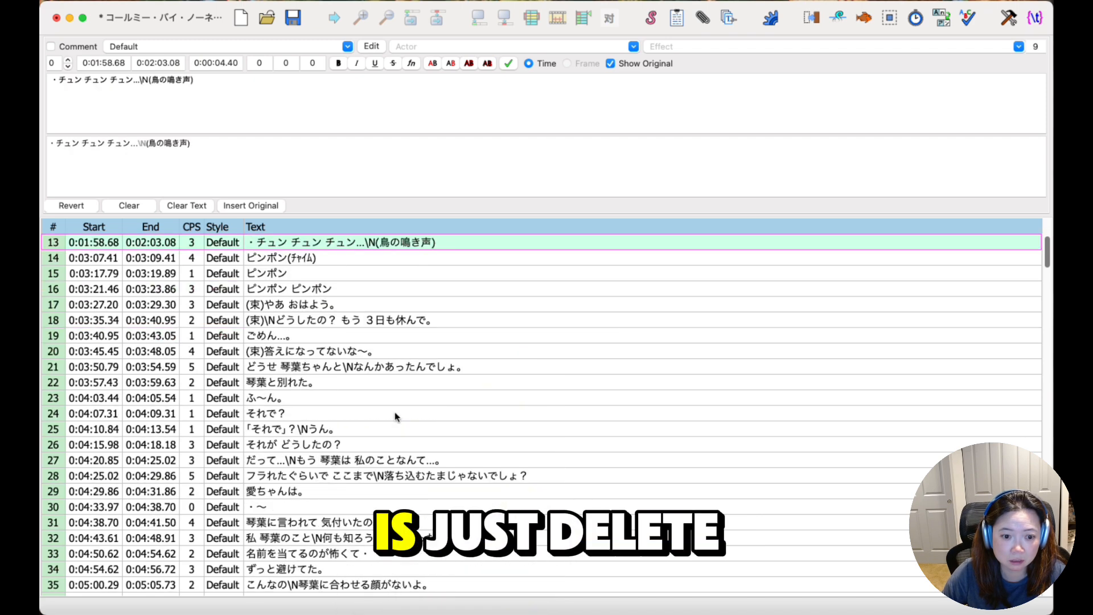
click(320, 456)
right_click(320, 459)
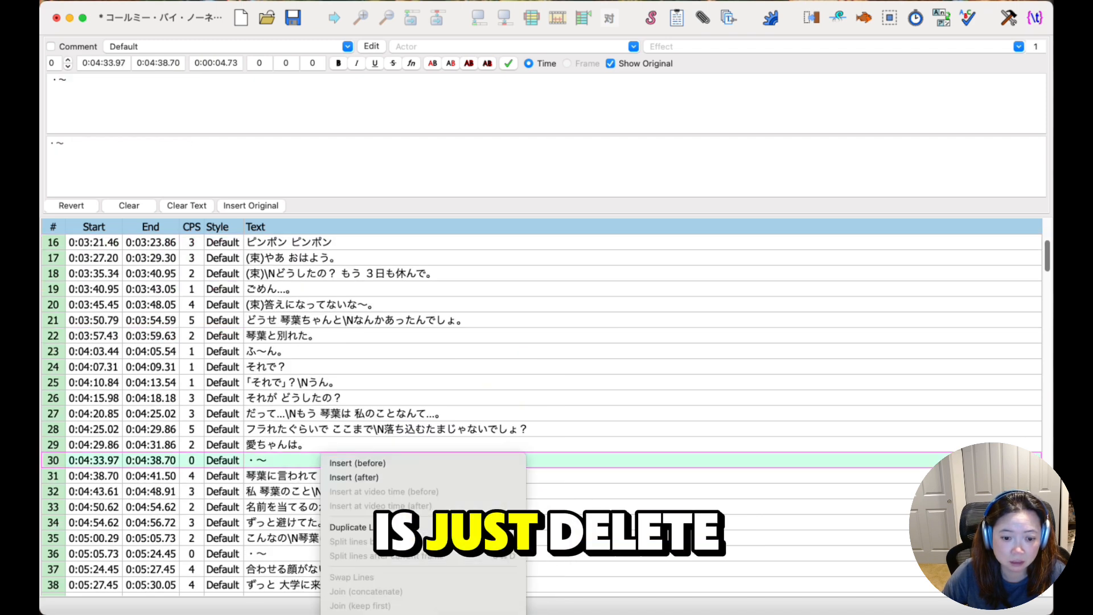
click(344, 614)
Delete the "・〜" line that starts at 0:05:05.73.
scroll(324, 506, down, 3)
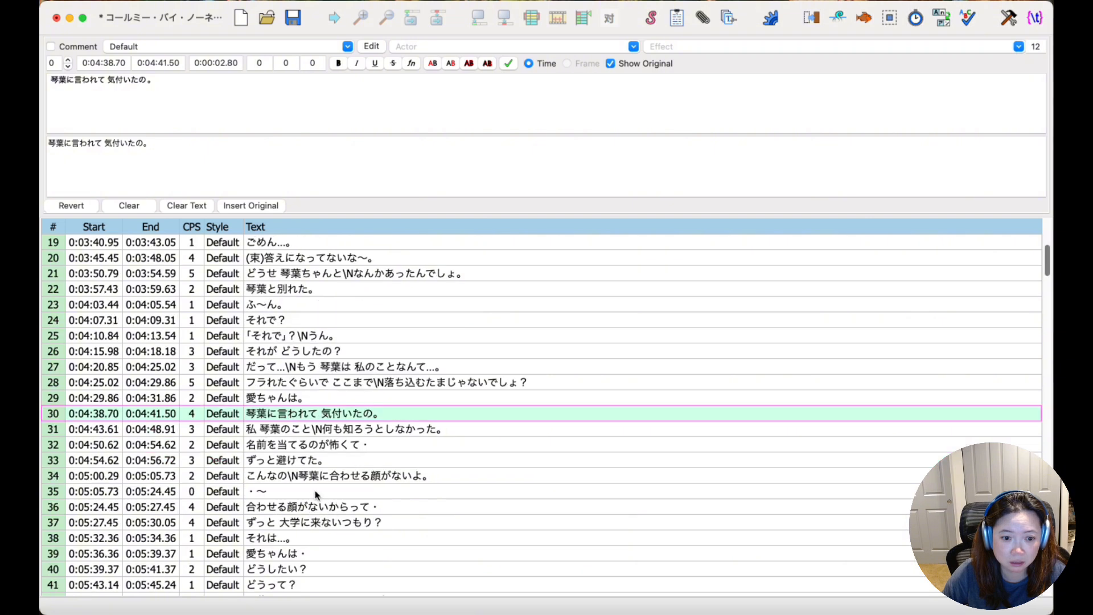
click(315, 490)
right_click(316, 491)
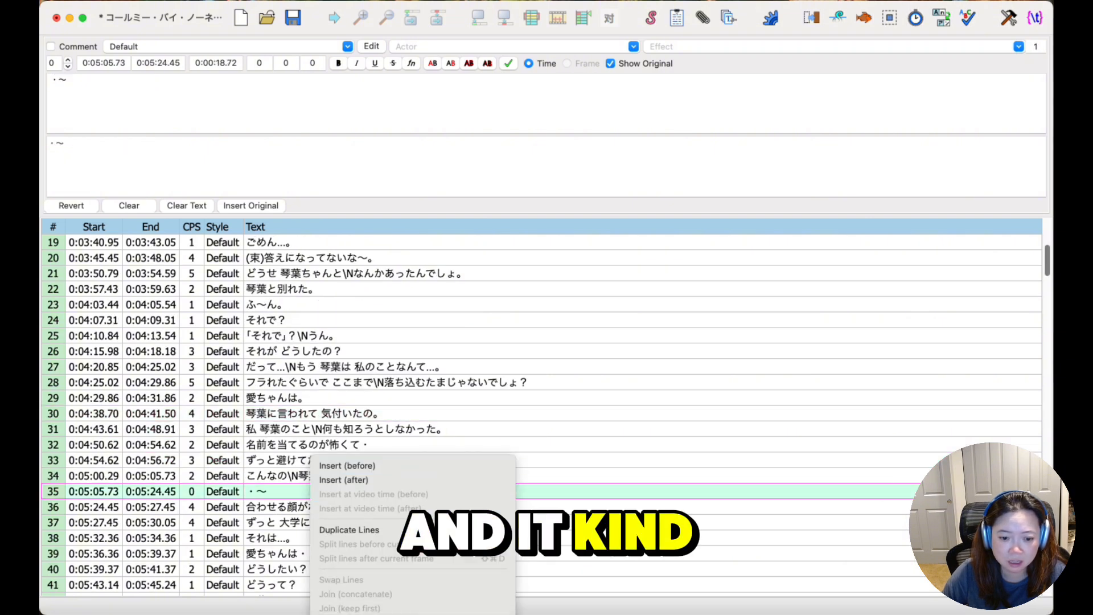
click(345, 613)
Delete the "・〜" lines that start at 0:05:52.14 and 0:06:06.56.
scroll(319, 455, down, 6)
click(294, 506)
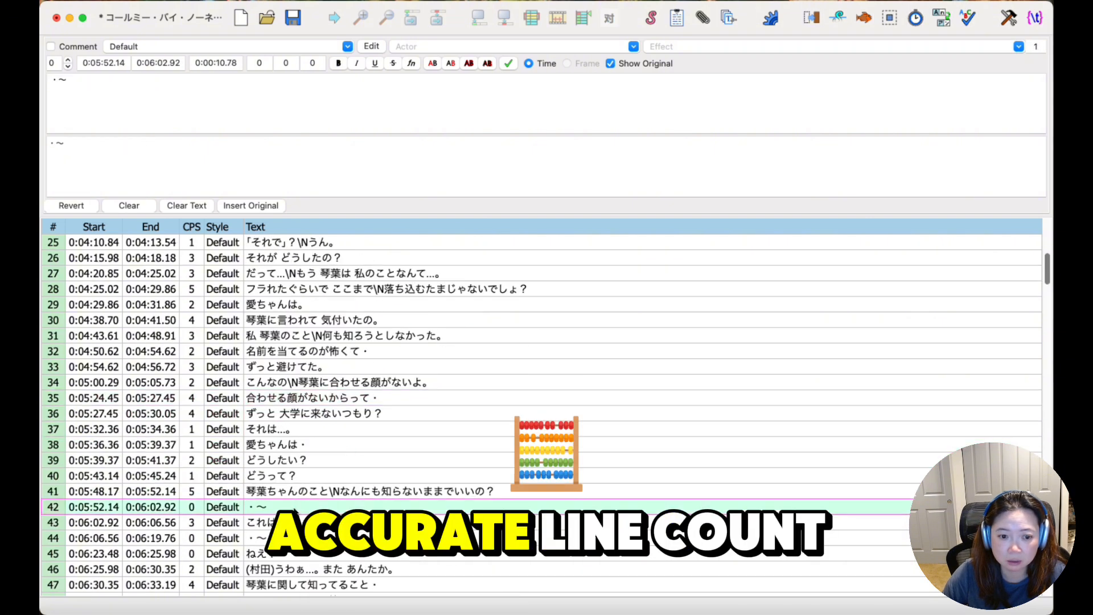
right_click(294, 507)
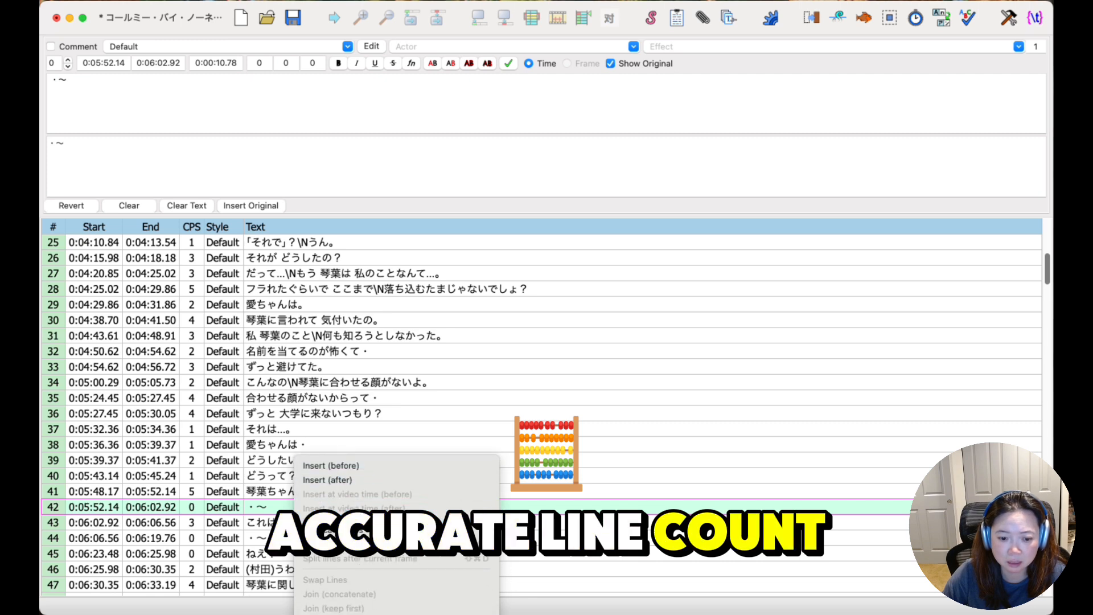
click(344, 609)
scroll(338, 474, down, 3)
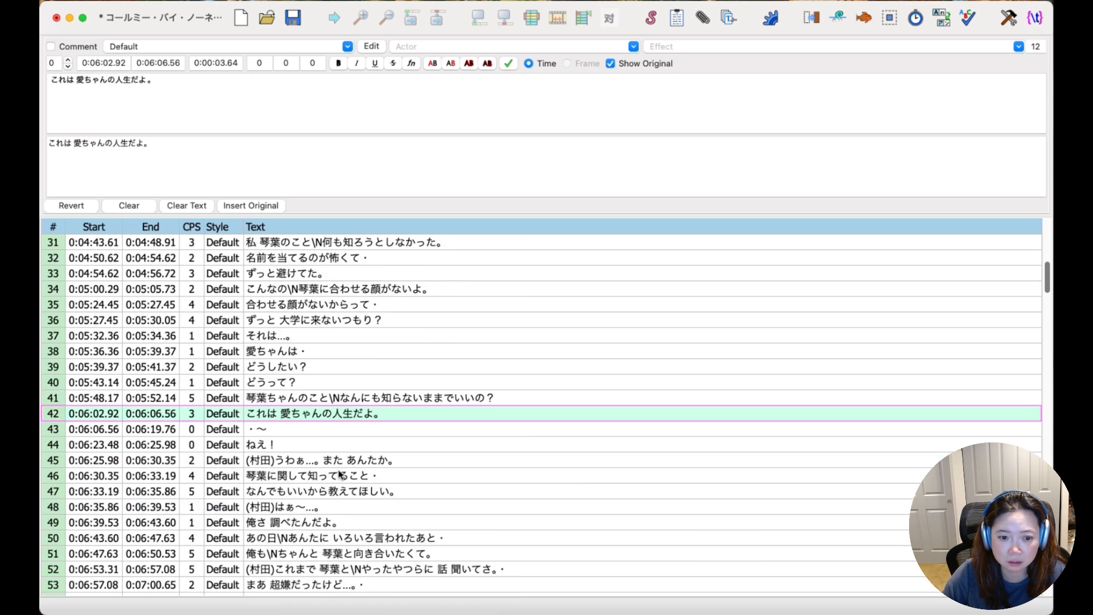
right_click(287, 430)
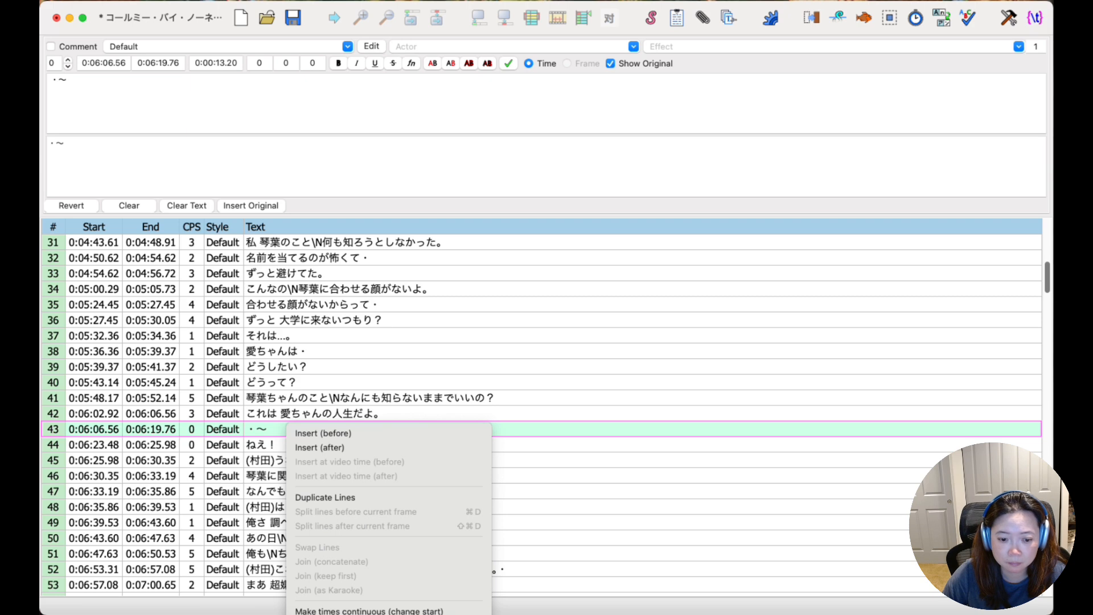
click(352, 613)
Delete the commercial lines and the "・〜" line after them, lines 72 to 81, starting at 0:09:12.24 through 0:10:52.83.
scroll(409, 536, down, 5)
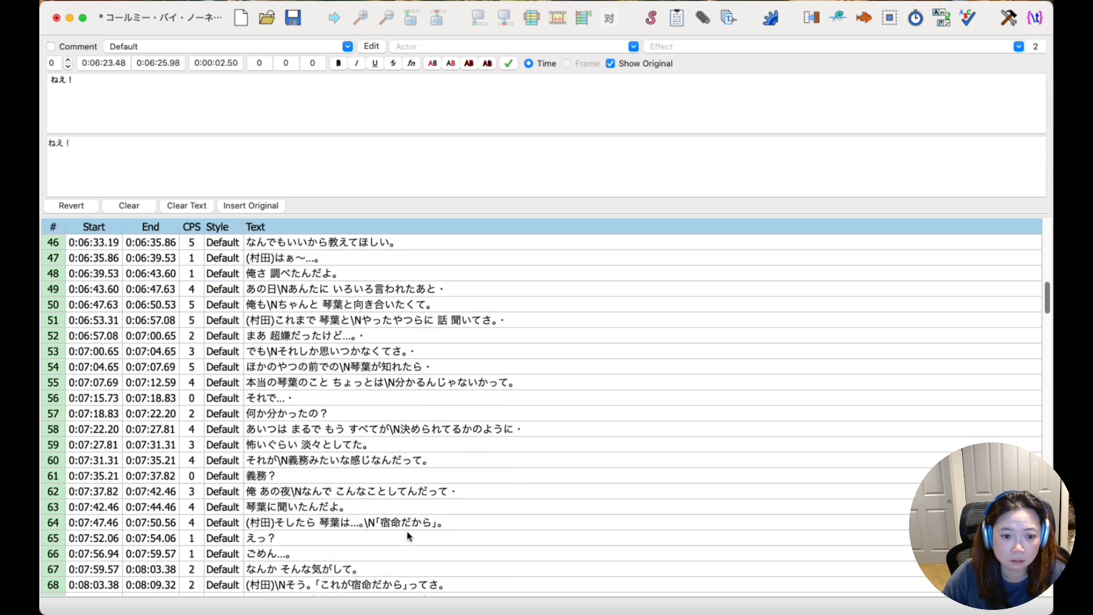
scroll(408, 536, down, 4)
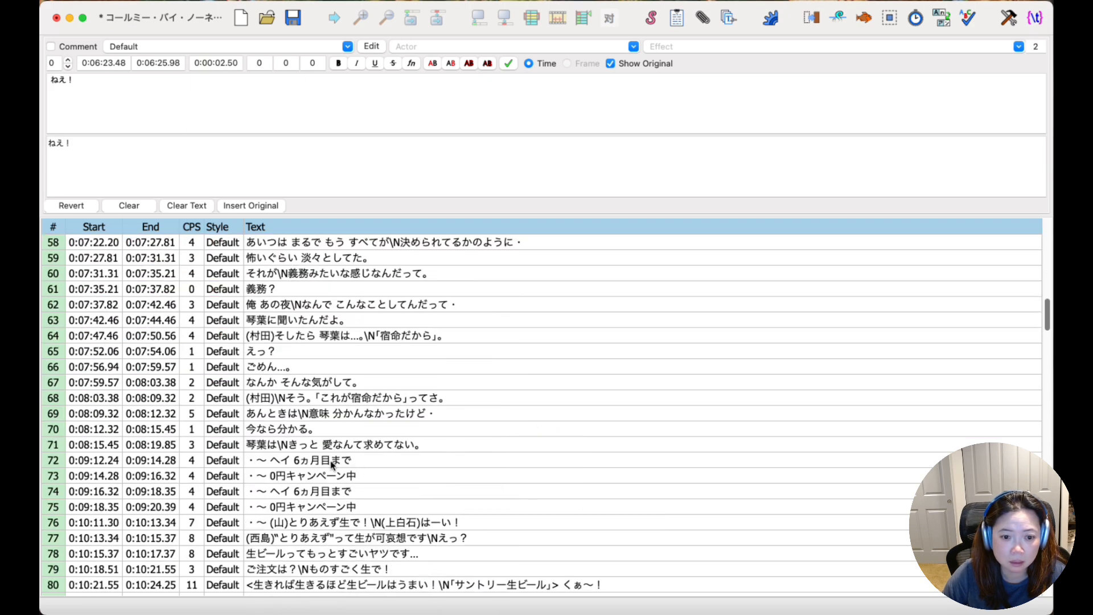
click(320, 462)
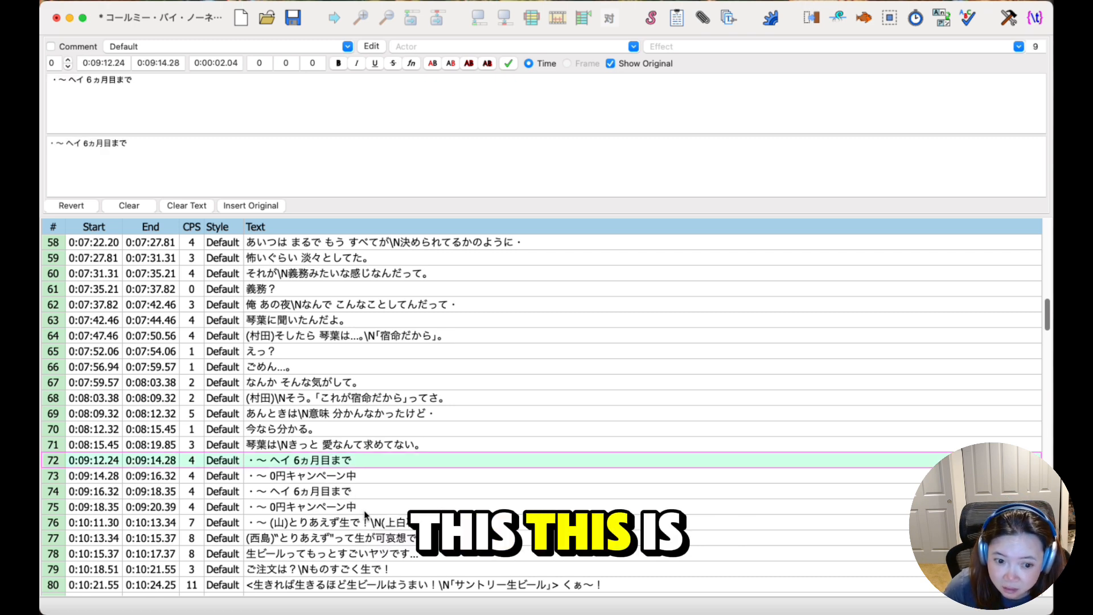
click(325, 474)
click(322, 463)
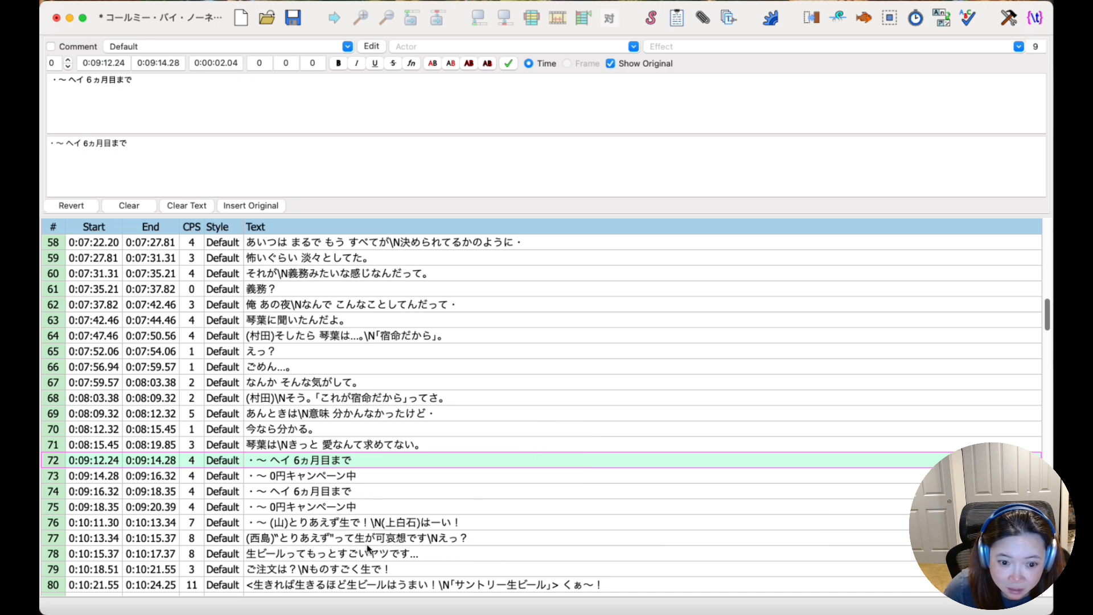
scroll(376, 519, down, 2)
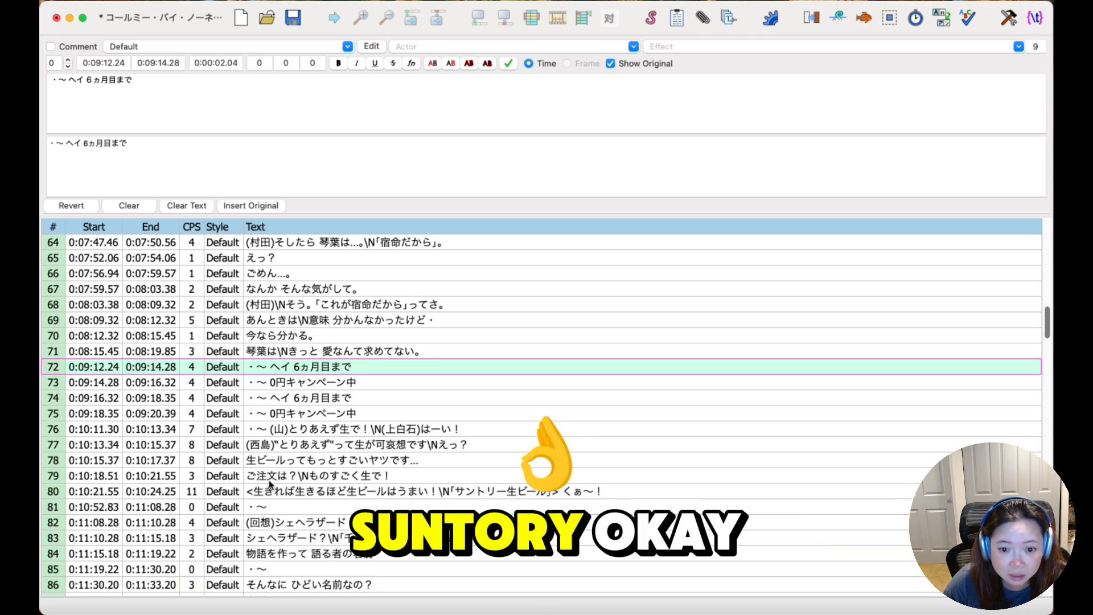
click(279, 510)
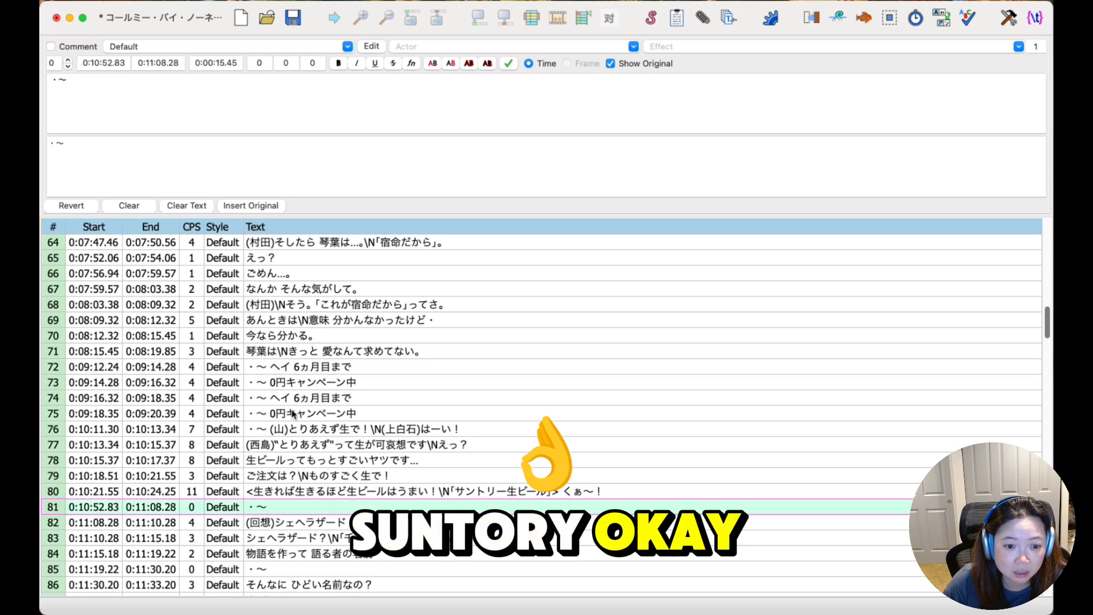
shift+click(295, 371)
right_click(327, 396)
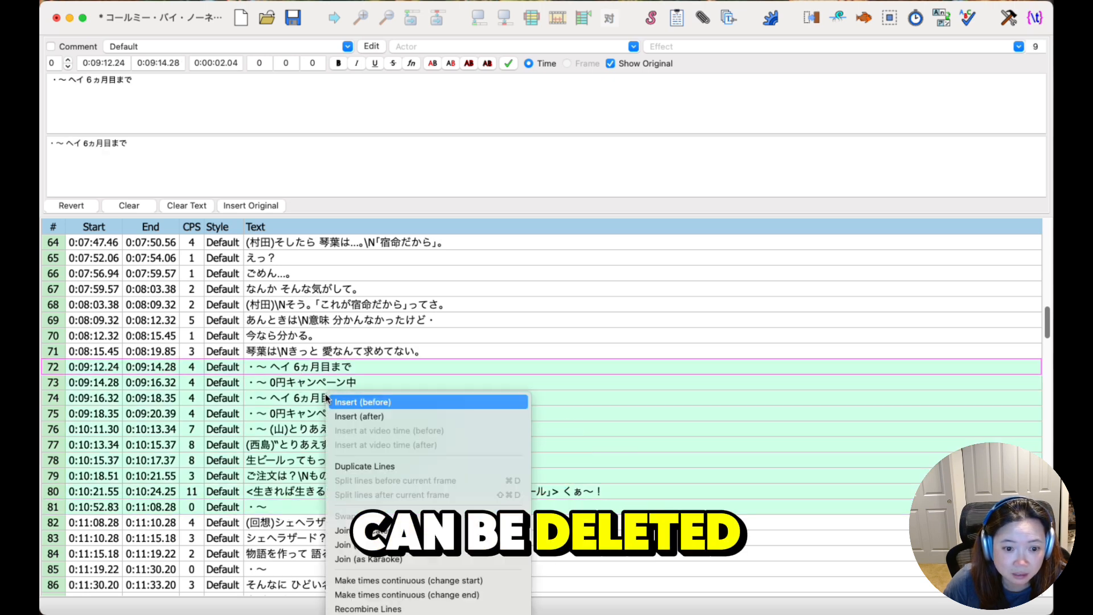
click(422, 592)
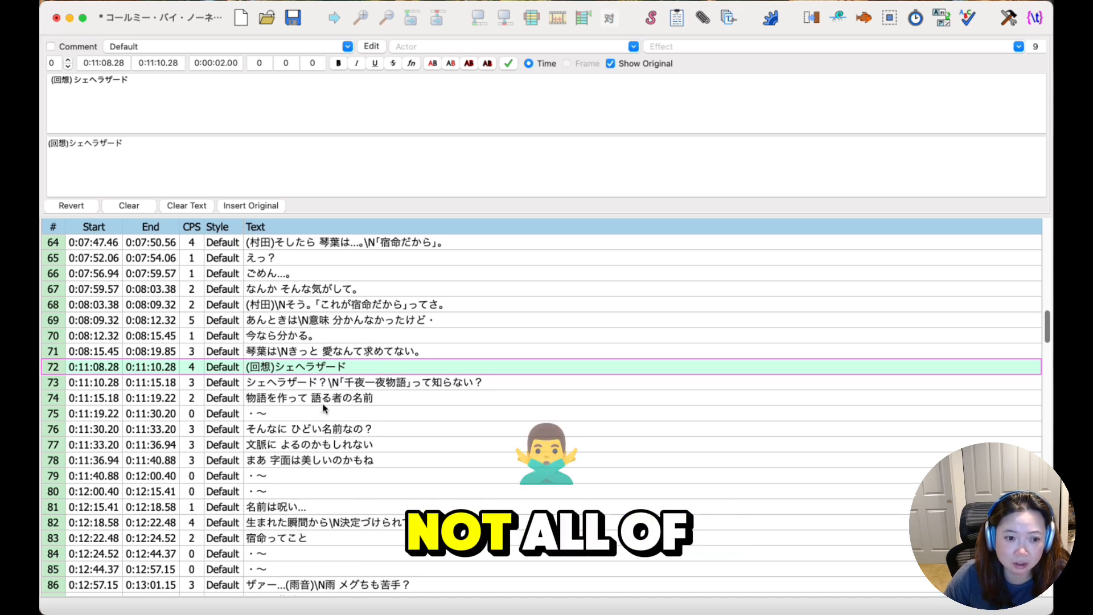
Delete the "・〜" lines that start at 0:11:19.22, 0:11:40.88 and 0:12:00.40.
click(308, 412)
right_click(308, 409)
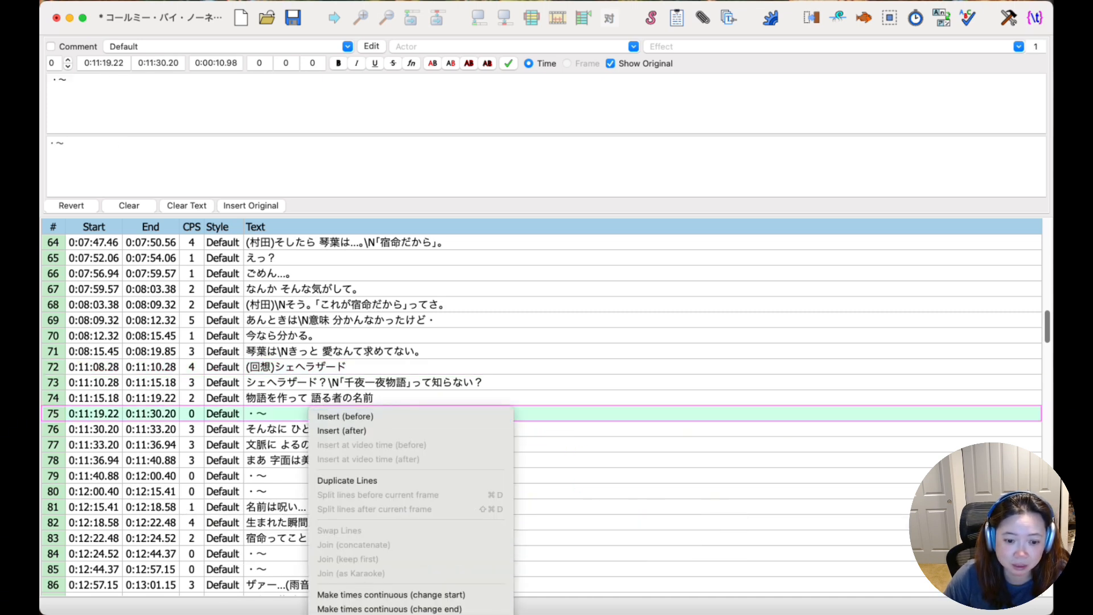
click(341, 614)
click(296, 461)
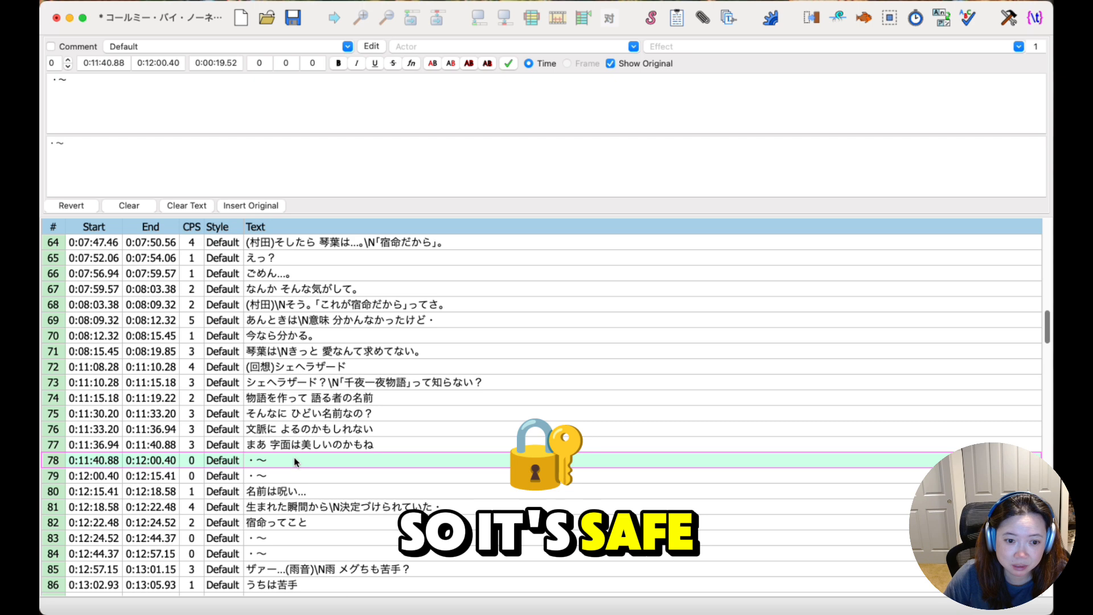
shift+click(295, 481)
right_click(297, 457)
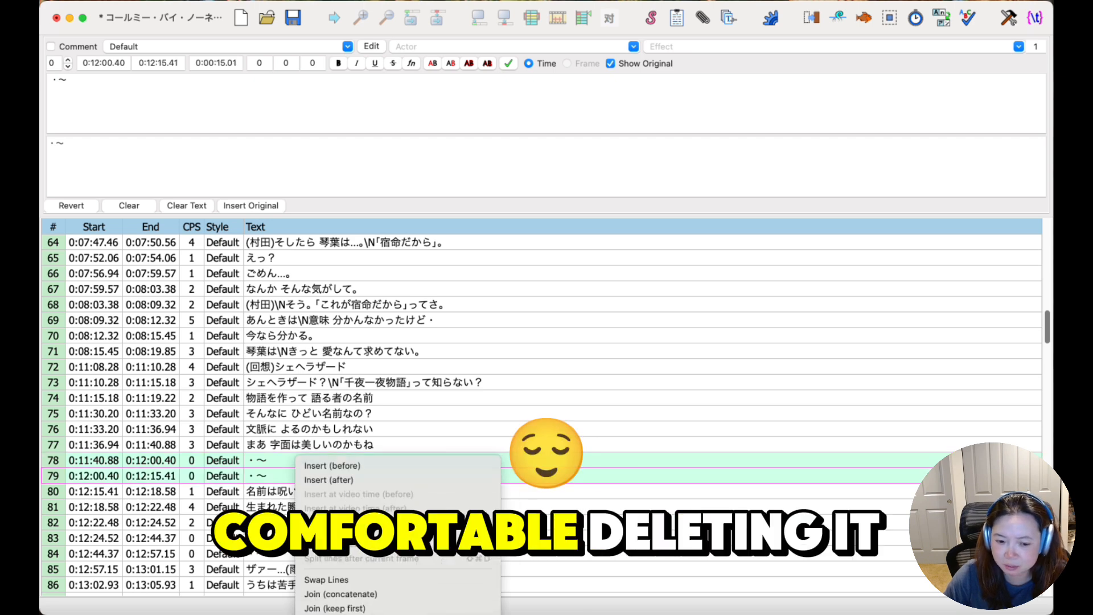
click(340, 612)
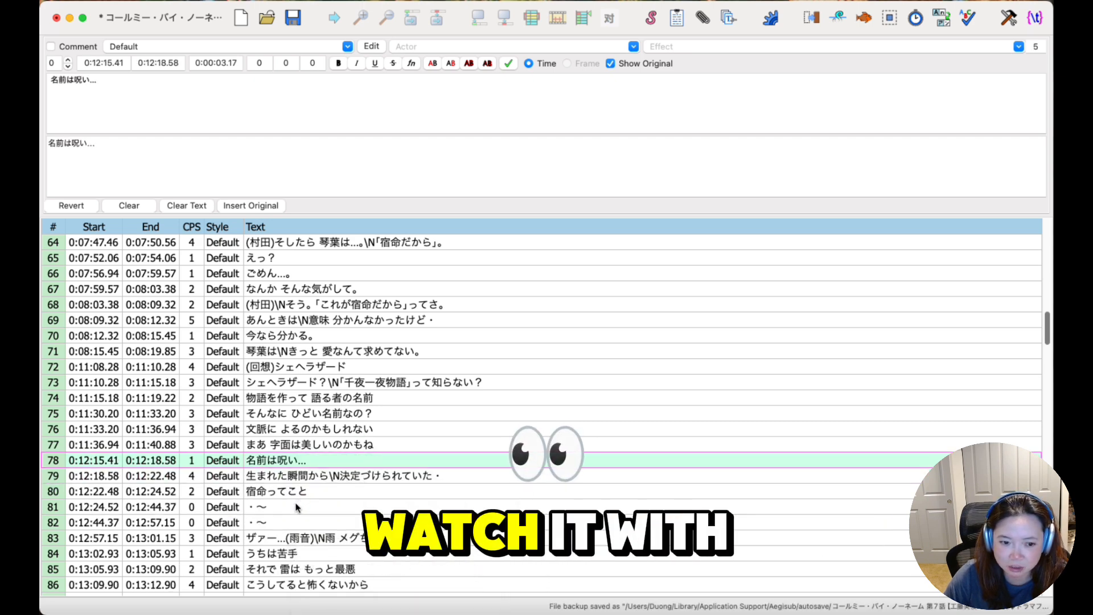
Delete the two consecutive "・〜" lines that start at 0:12:24.52 and 0:12:44.37.
click(292, 508)
shift+click(292, 521)
right_click(293, 522)
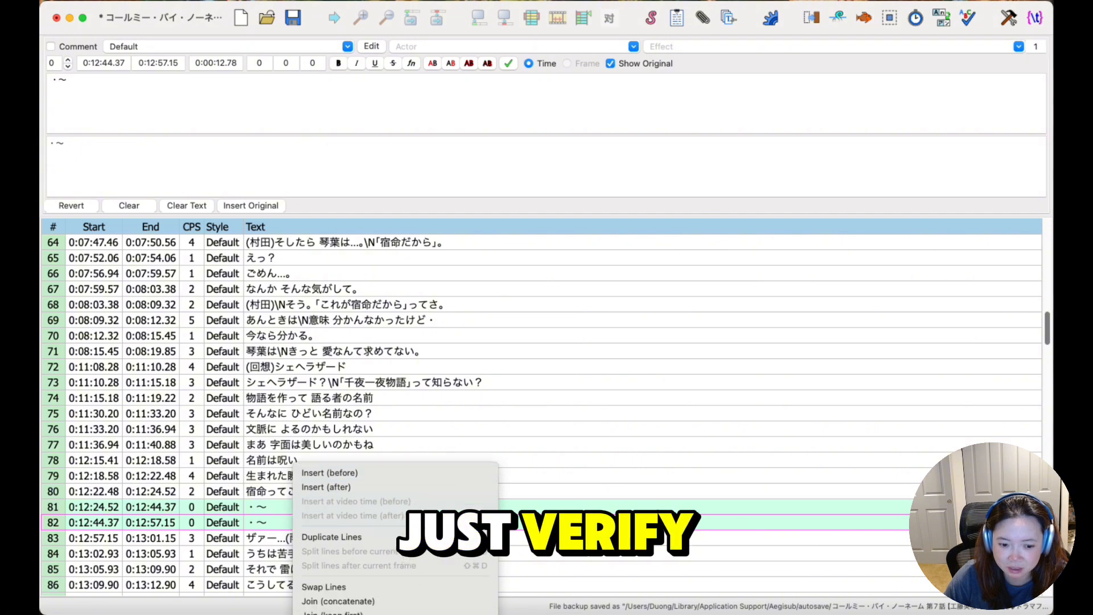
click(341, 612)
Delete the "・〜" lines that start at 0:13:12.90 and 0:13:23.25.
scroll(361, 450, down, 2)
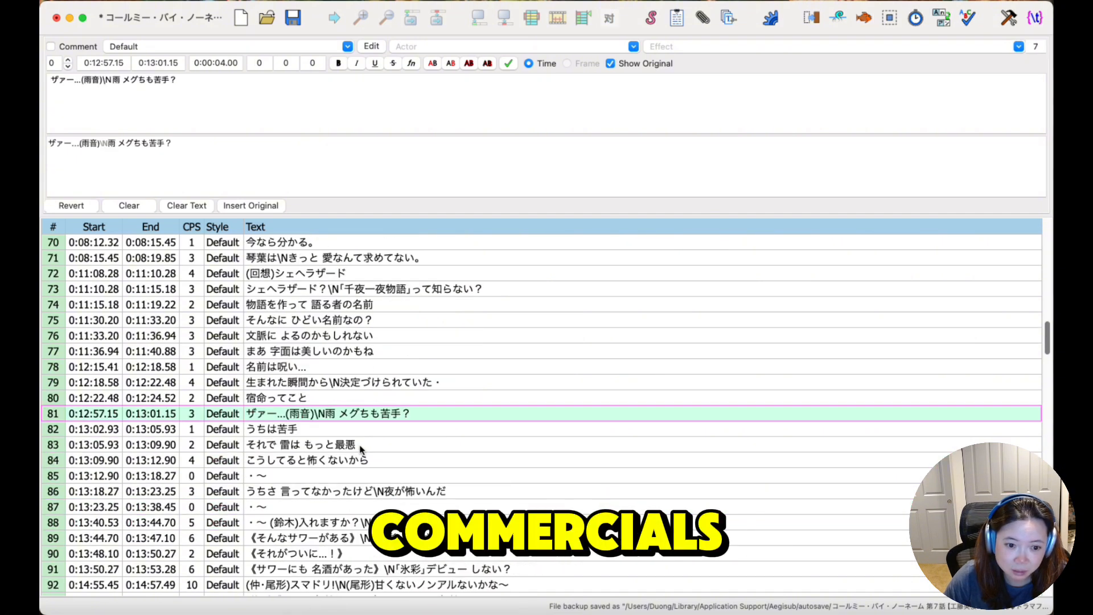
click(297, 476)
right_click(296, 476)
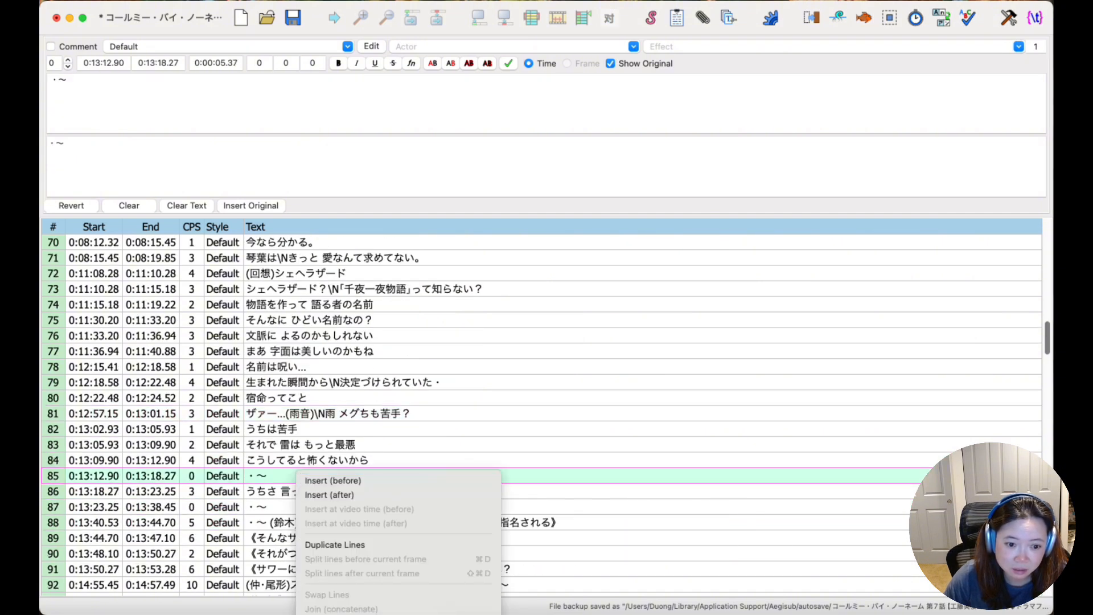
scroll(398, 535, down, 1)
click(341, 612)
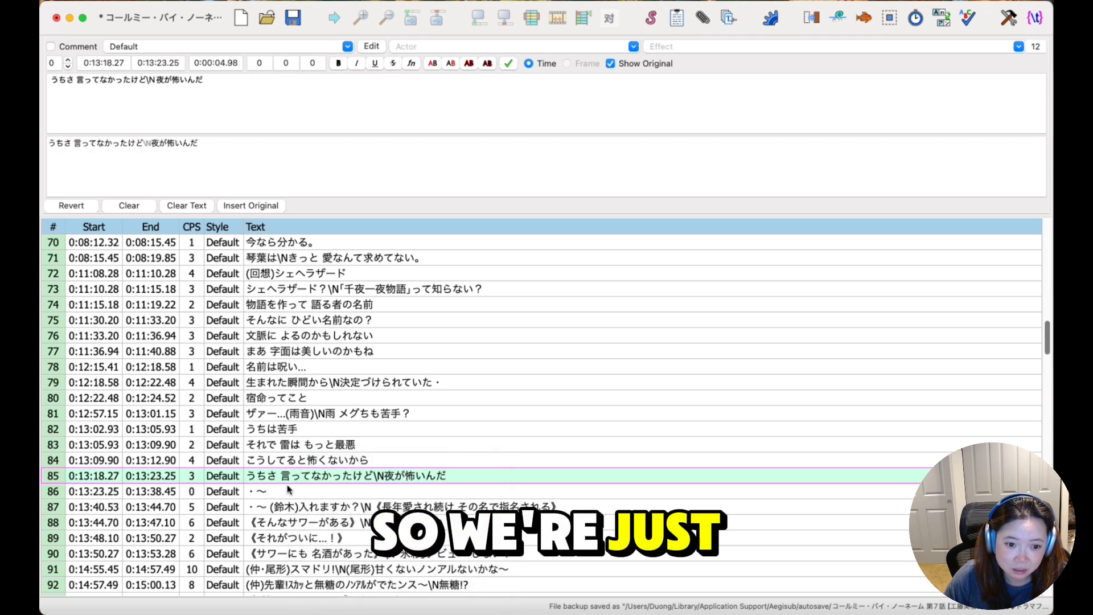
click(287, 491)
right_click(287, 491)
scroll(365, 535, down, 2)
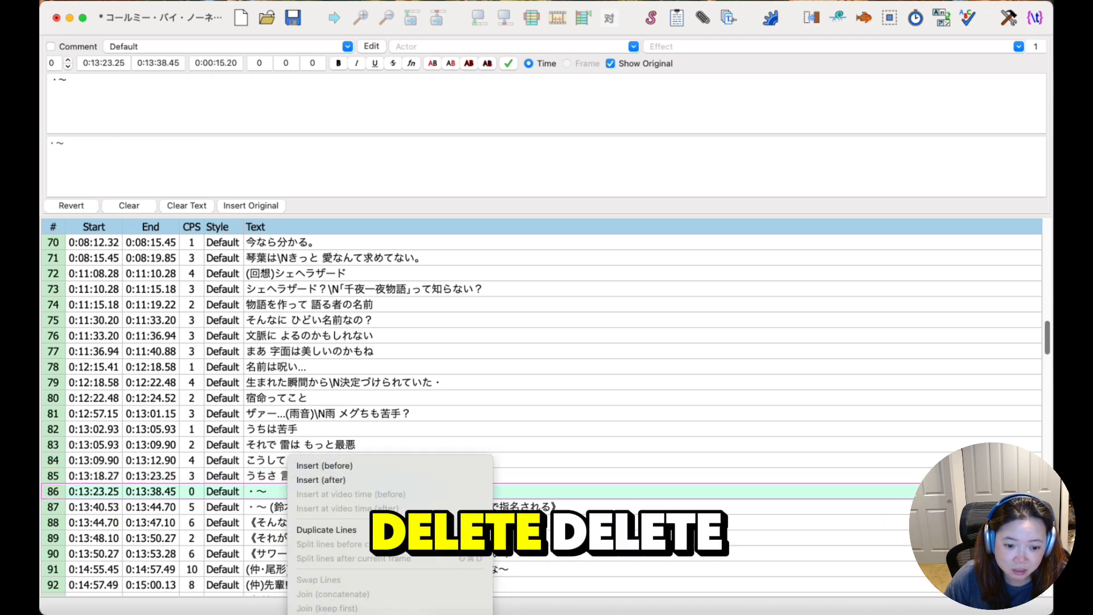
click(348, 612)
Delete the "・〜" lines that start at 0:16:36.56 and 0:16:58.04.
scroll(350, 506, down, 4)
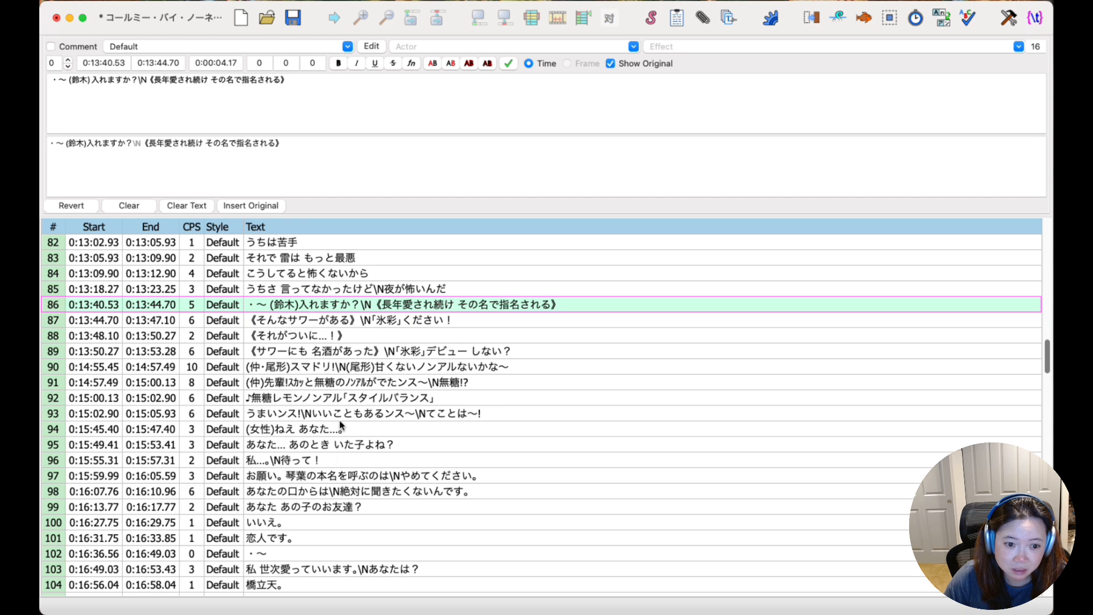
scroll(296, 436, down, 2)
click(275, 456)
right_click(274, 456)
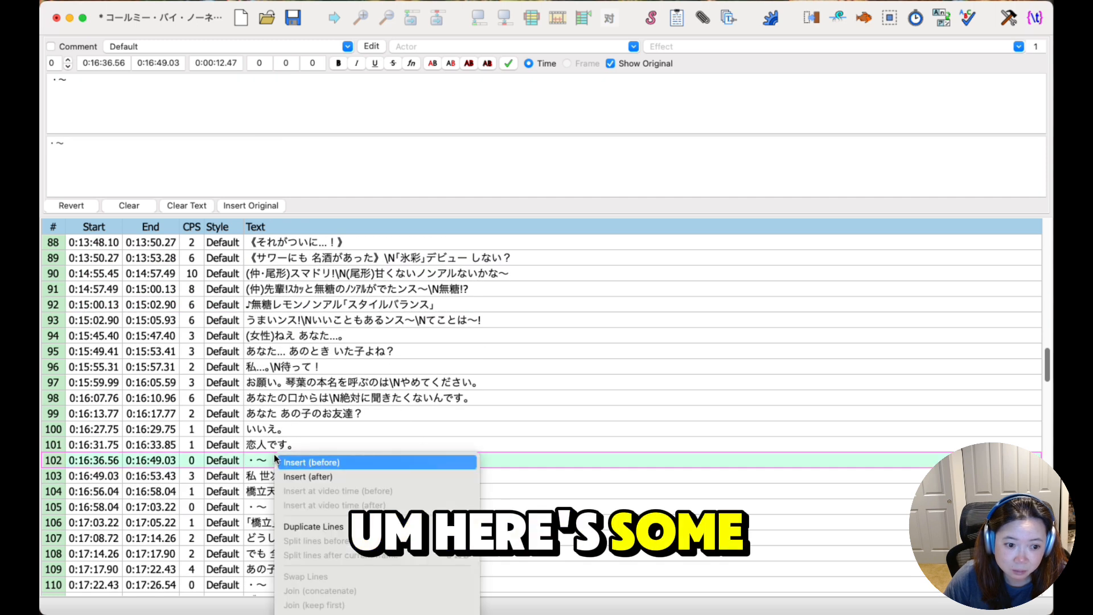
click(348, 612)
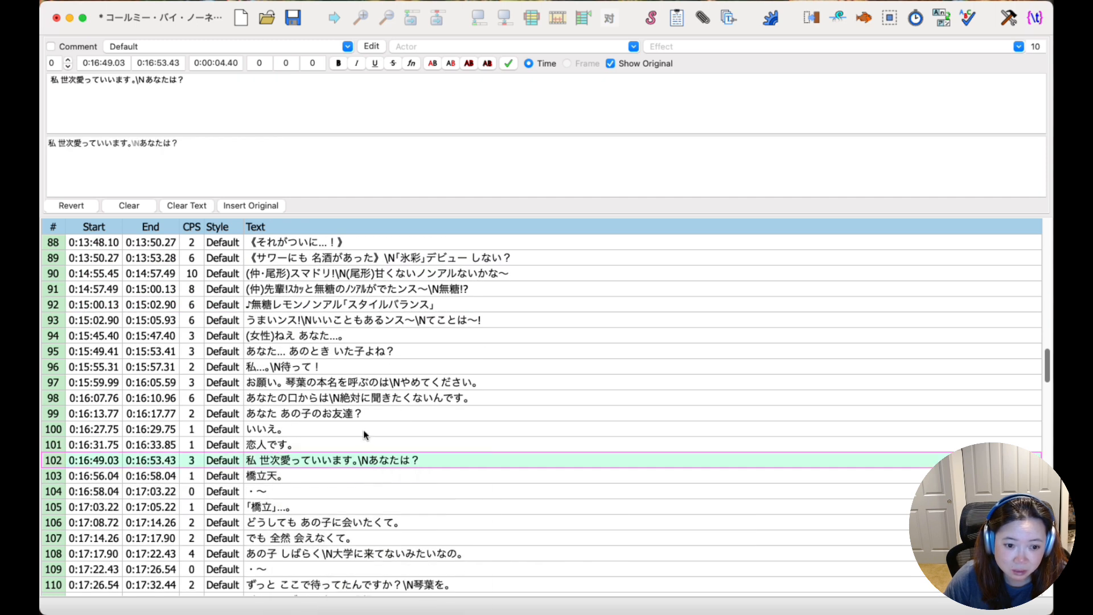
click(306, 487)
right_click(306, 487)
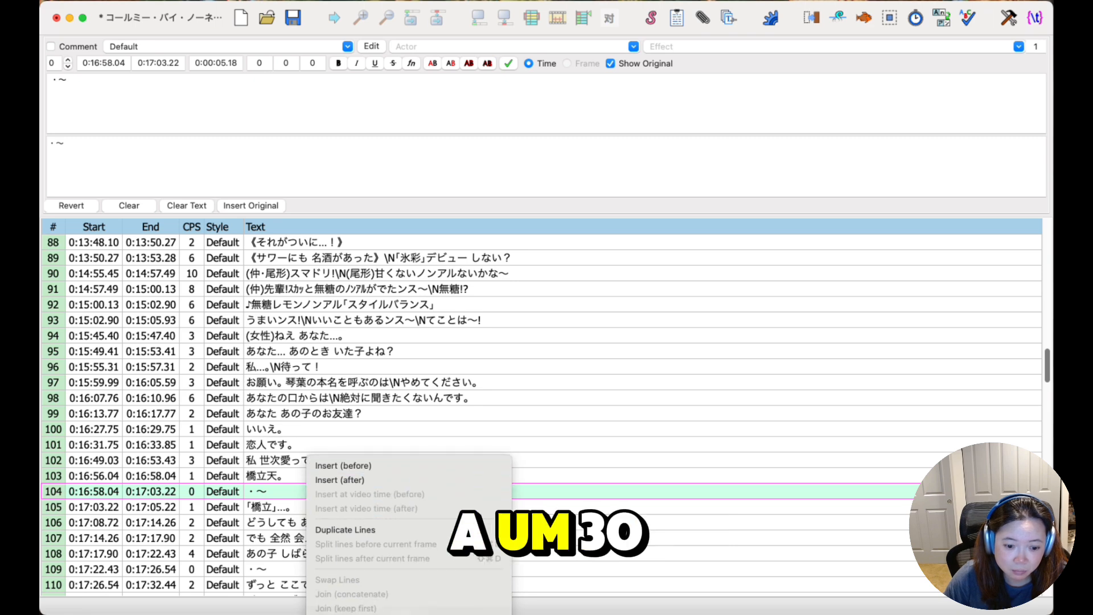
click(348, 611)
Delete the "・〜" line that starts at 0:17:22.43.
scroll(342, 416, down, 3)
click(287, 398)
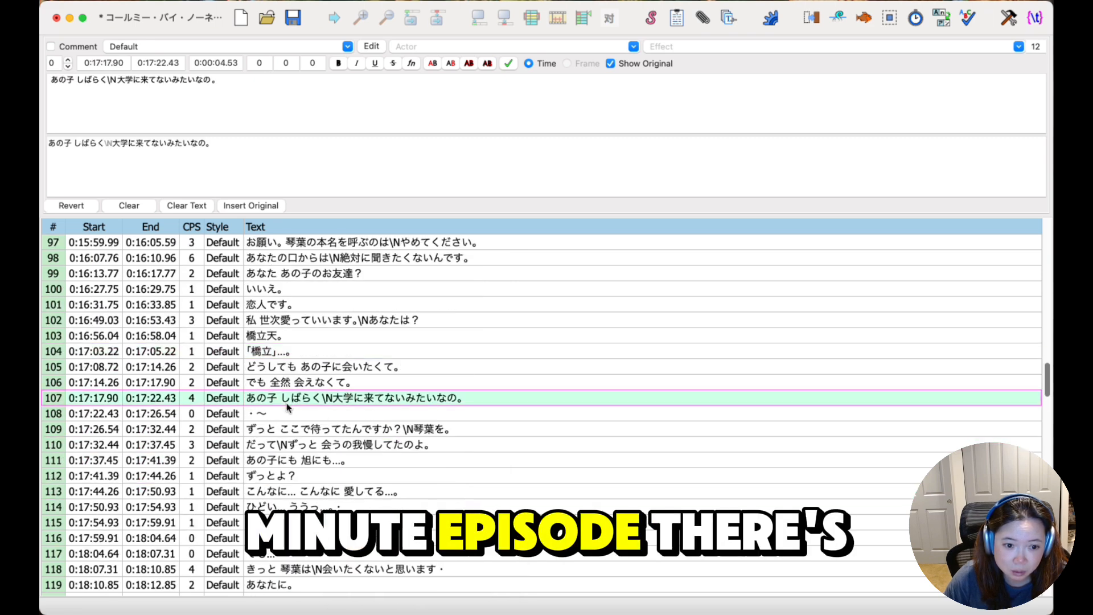
click(284, 412)
right_click(280, 414)
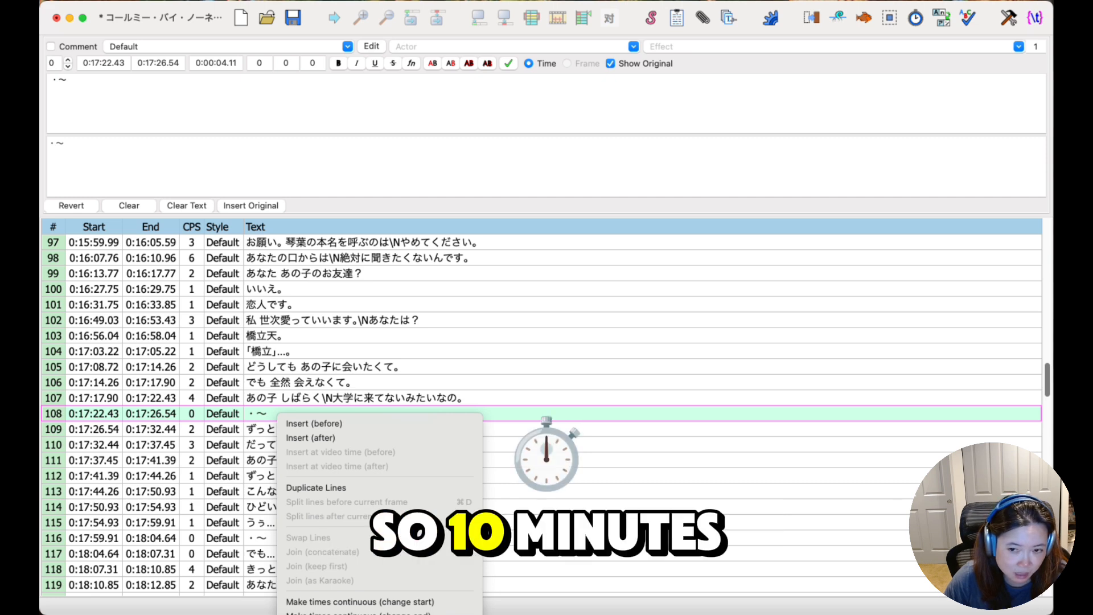
click(344, 612)
Delete the "・〜" lines that start at 0:17:59.91 and 0:18:12.85.
scroll(343, 389, down, 1)
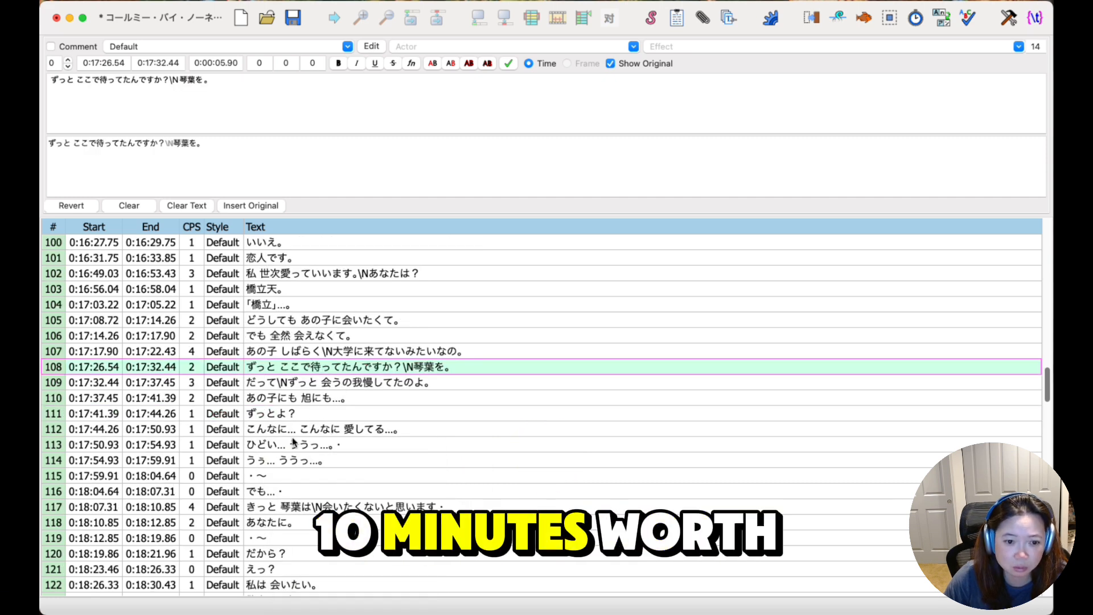
click(277, 474)
right_click(278, 474)
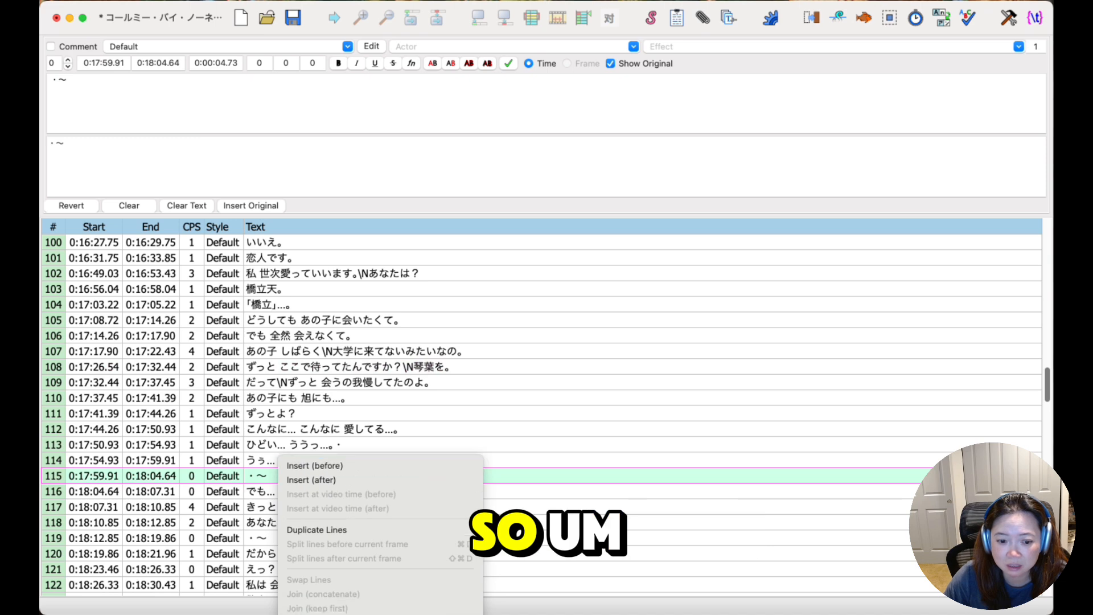
click(342, 612)
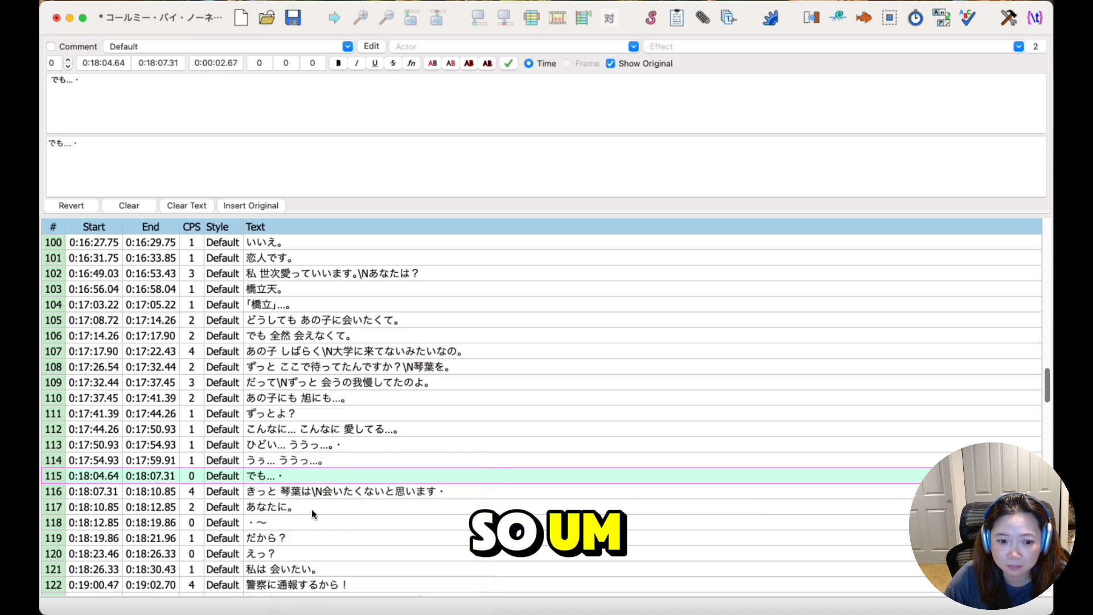
click(313, 520)
right_click(313, 520)
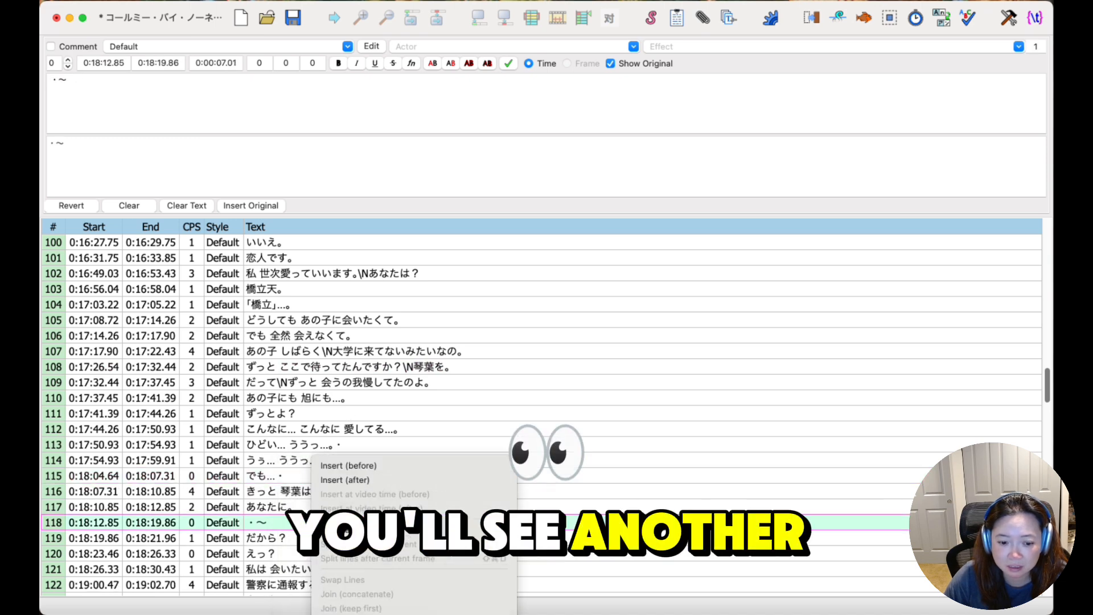
click(353, 612)
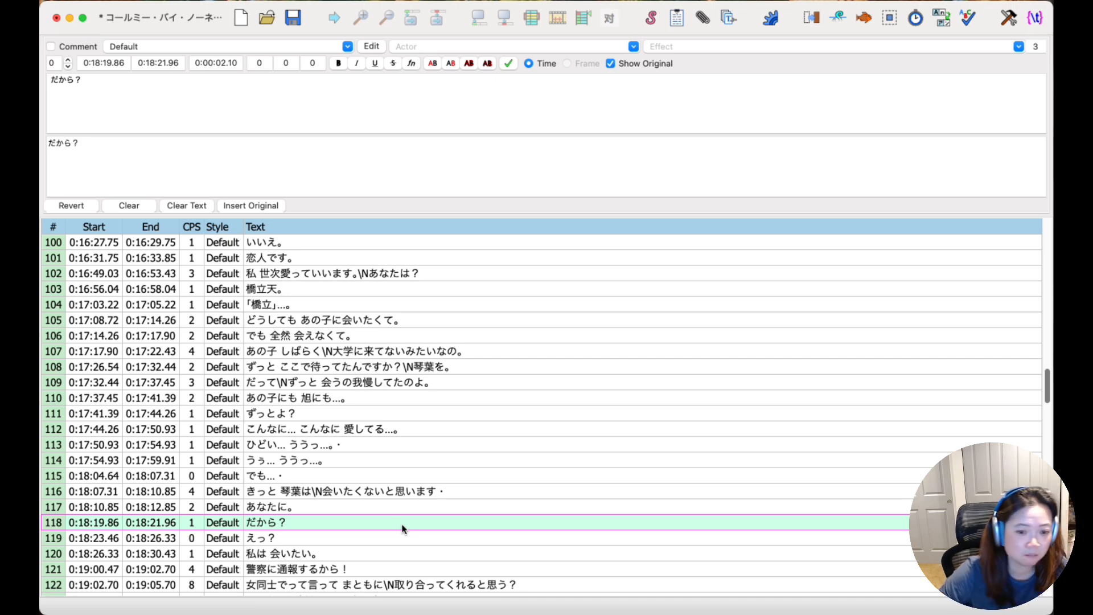
Delete the "・〜" lines that start at 0:19:33.43 and 0:19:50.42.
scroll(391, 443, down, 4)
click(315, 537)
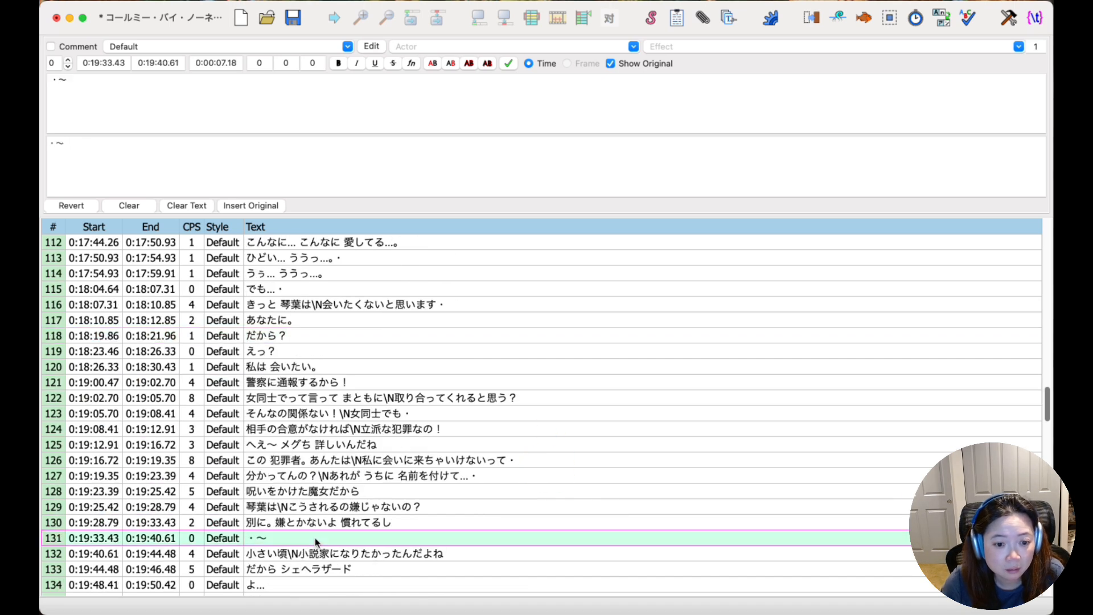
right_click(316, 538)
click(362, 523)
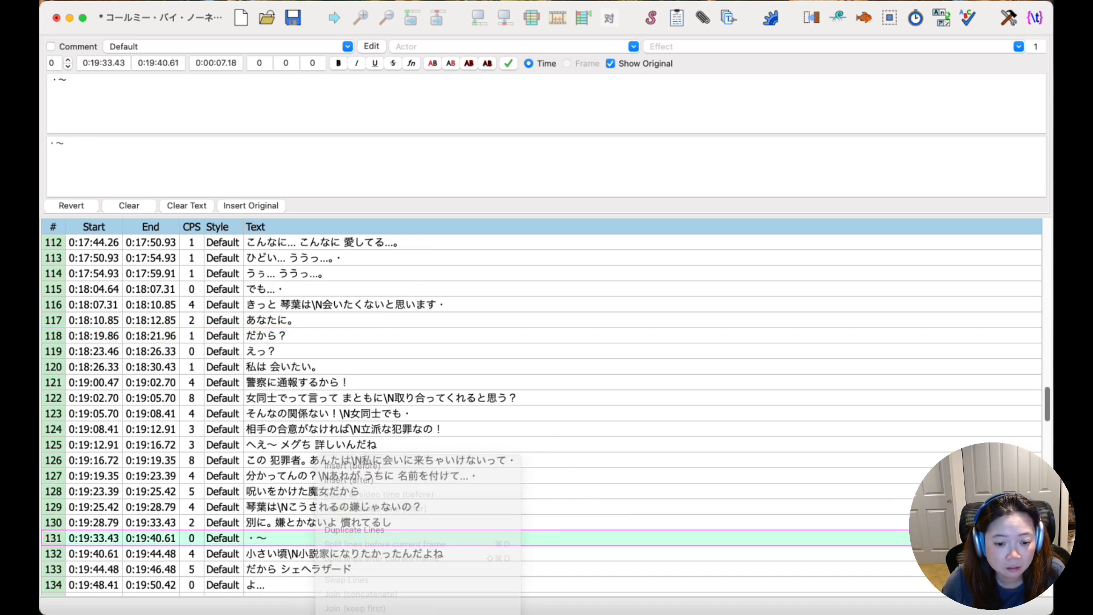
scroll(361, 522, down, 3)
click(298, 442)
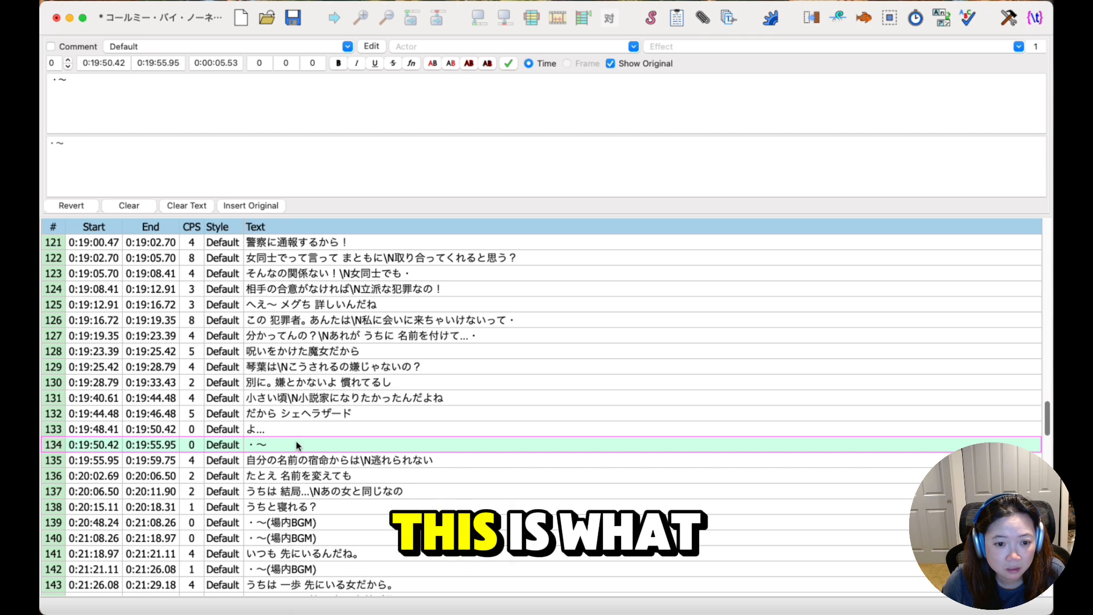
right_click(297, 442)
click(342, 614)
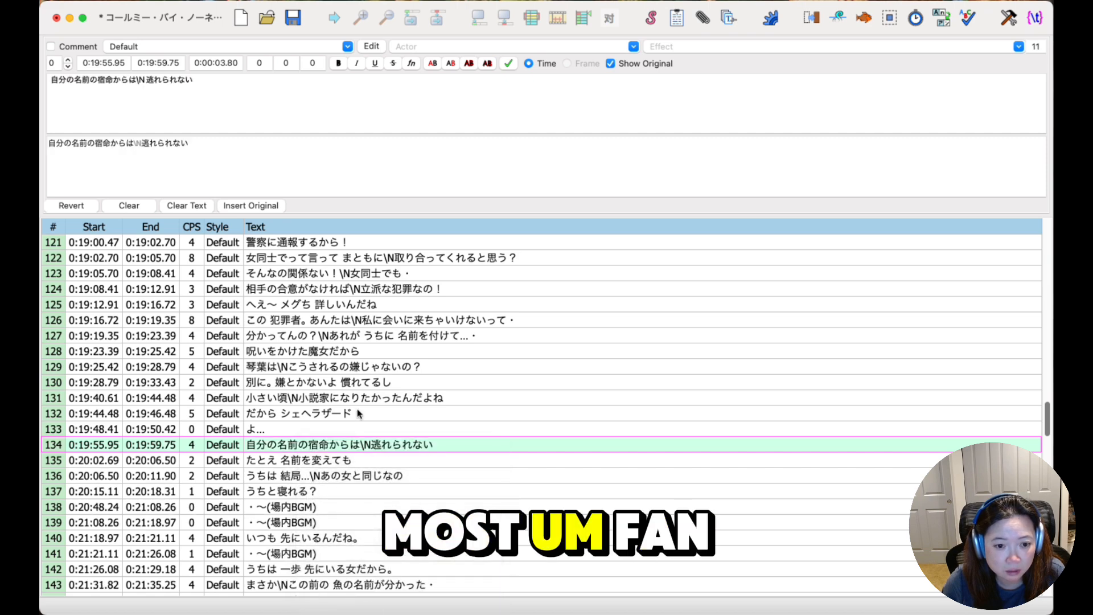
Delete the background-music lines "・〜(場内BGM)" that start at 0:20:48.24, 0:21:08.26 and 0:21:21.11.
scroll(357, 408, down, 1)
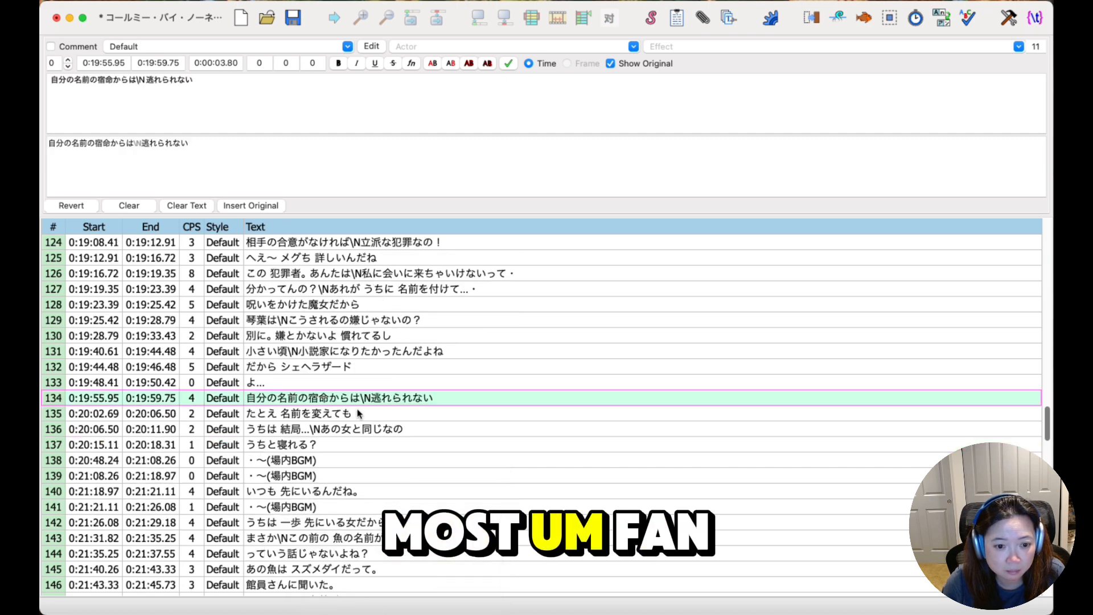
click(327, 459)
shift+click(325, 477)
right_click(324, 477)
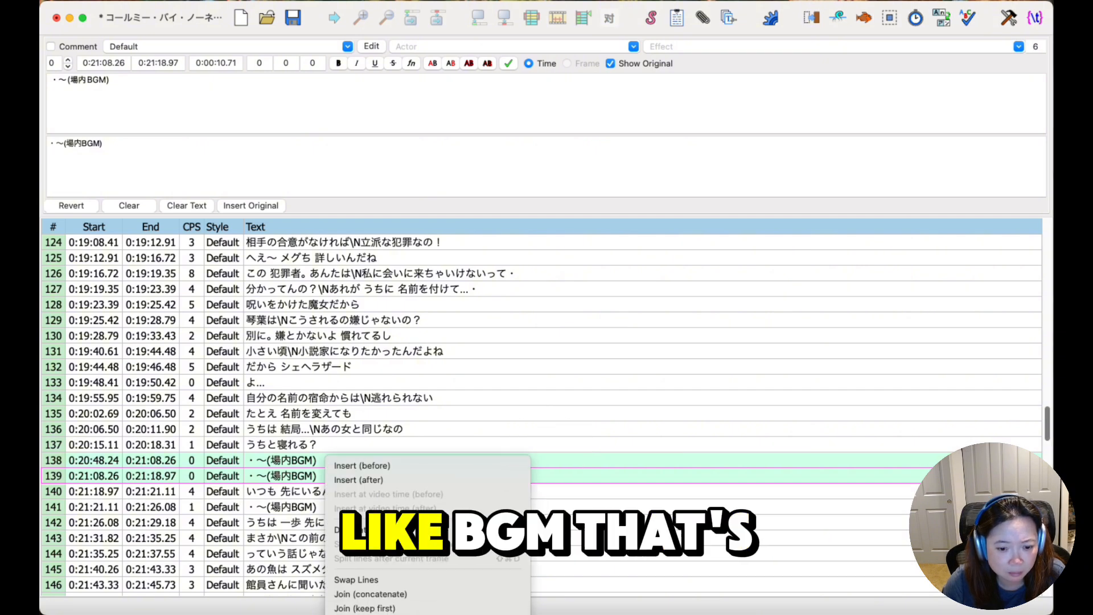
click(341, 614)
click(319, 475)
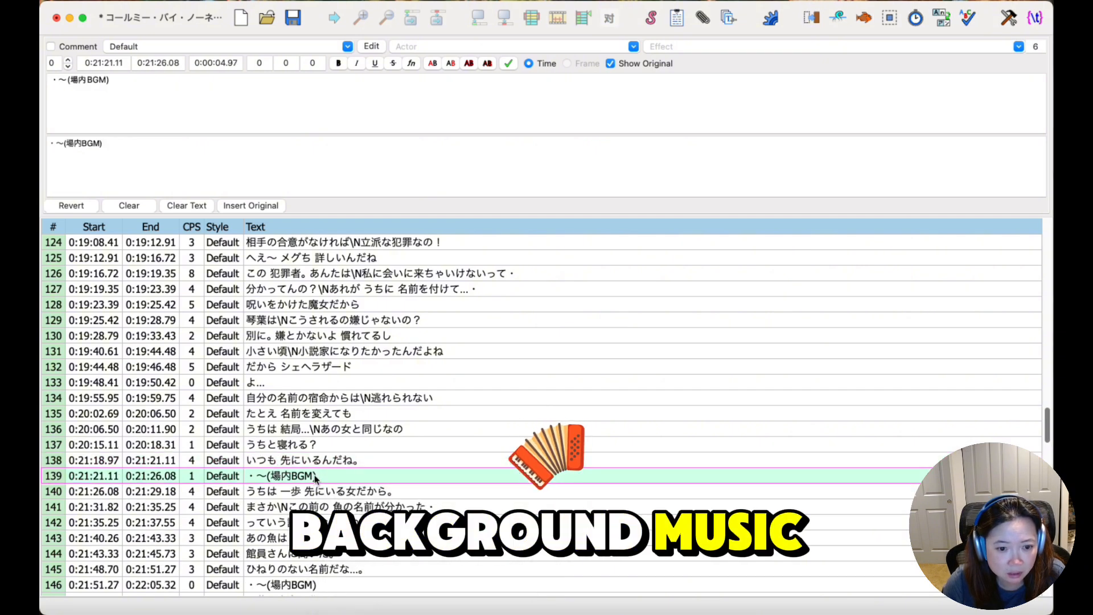
right_click(319, 476)
click(356, 614)
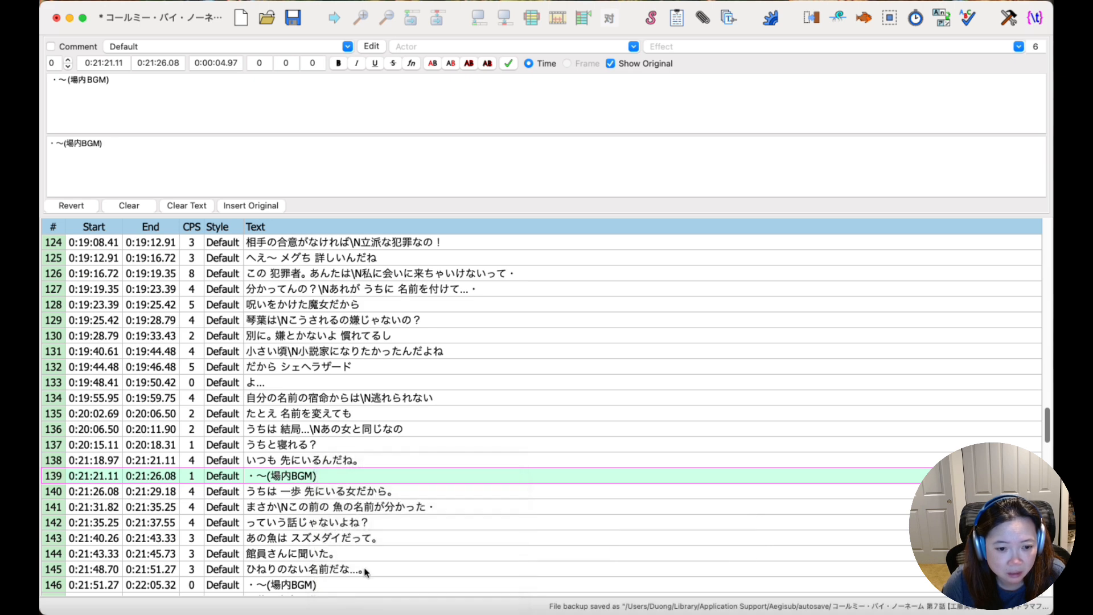
Delete the background-music lines "・〜(場内BGM)" that start at 0:21:51.27 and 0:22:08.12.
scroll(358, 371, down, 1)
click(329, 522)
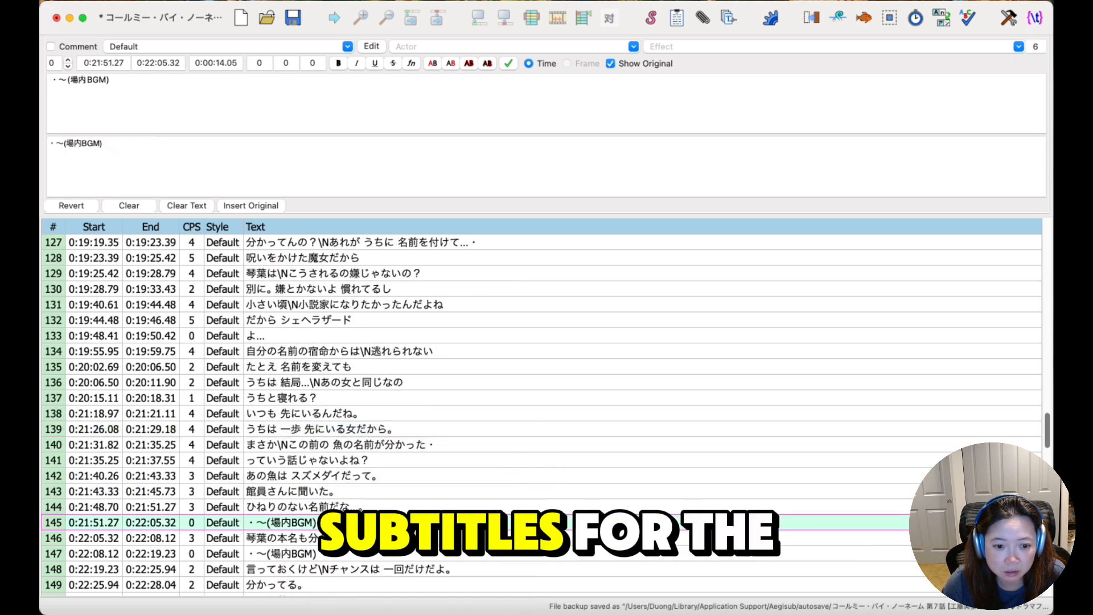
right_click(329, 522)
click(356, 613)
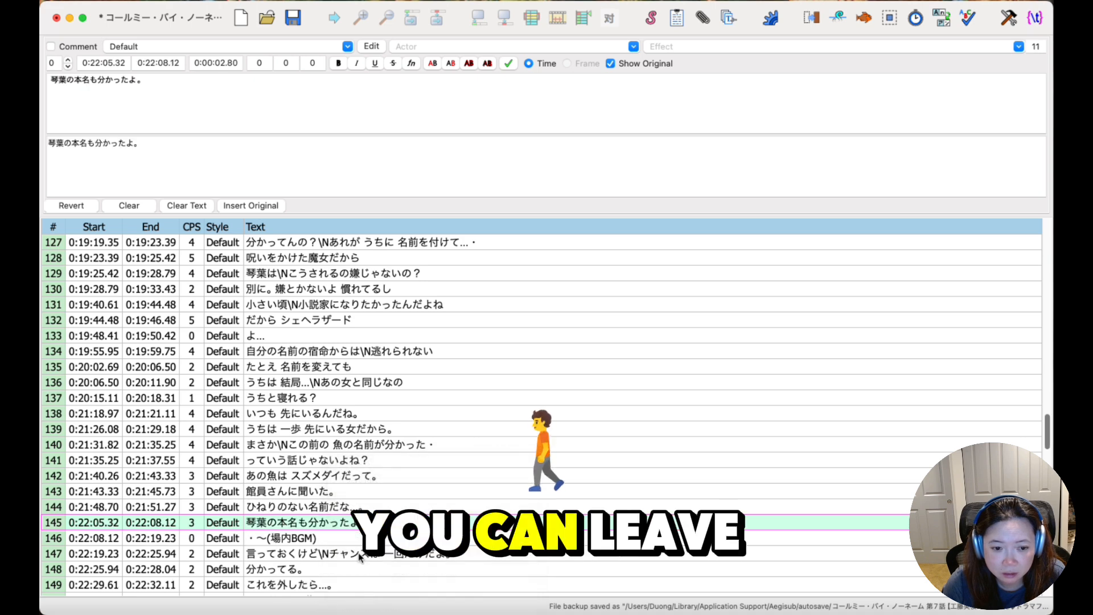
click(330, 537)
right_click(329, 537)
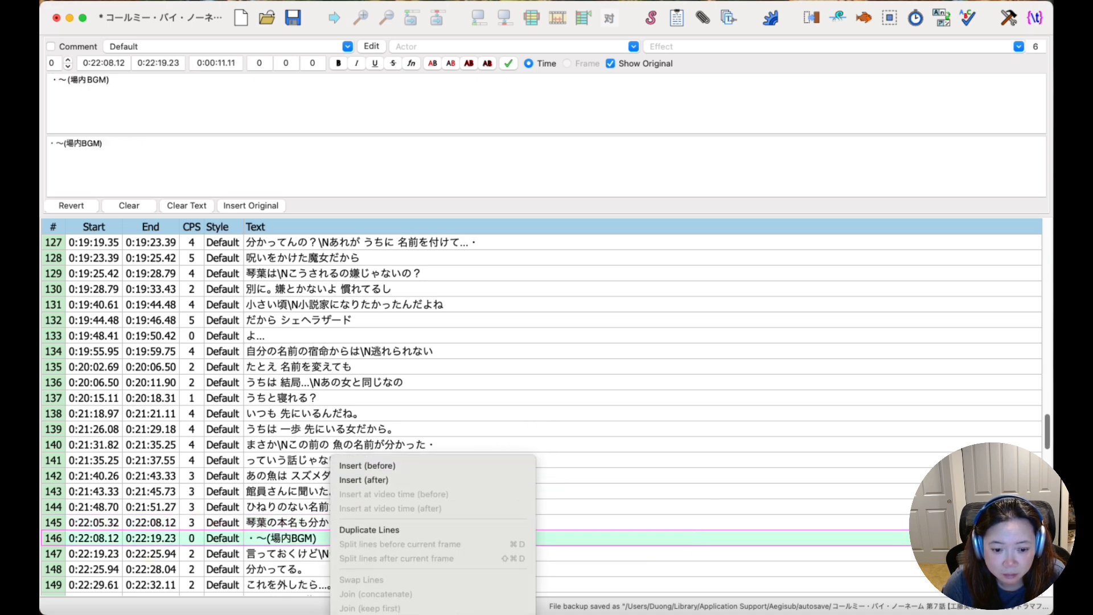
click(356, 614)
Delete the "・〜" lines that start at 0:22:57.60 and 0:23:37.91.
scroll(351, 363, down, 4)
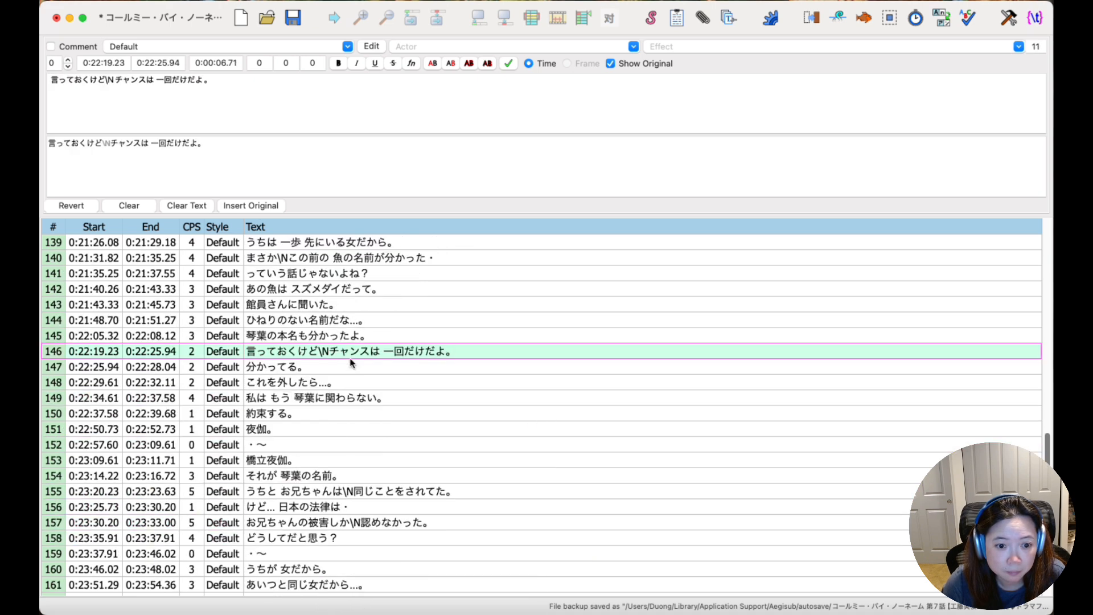
right_click(279, 444)
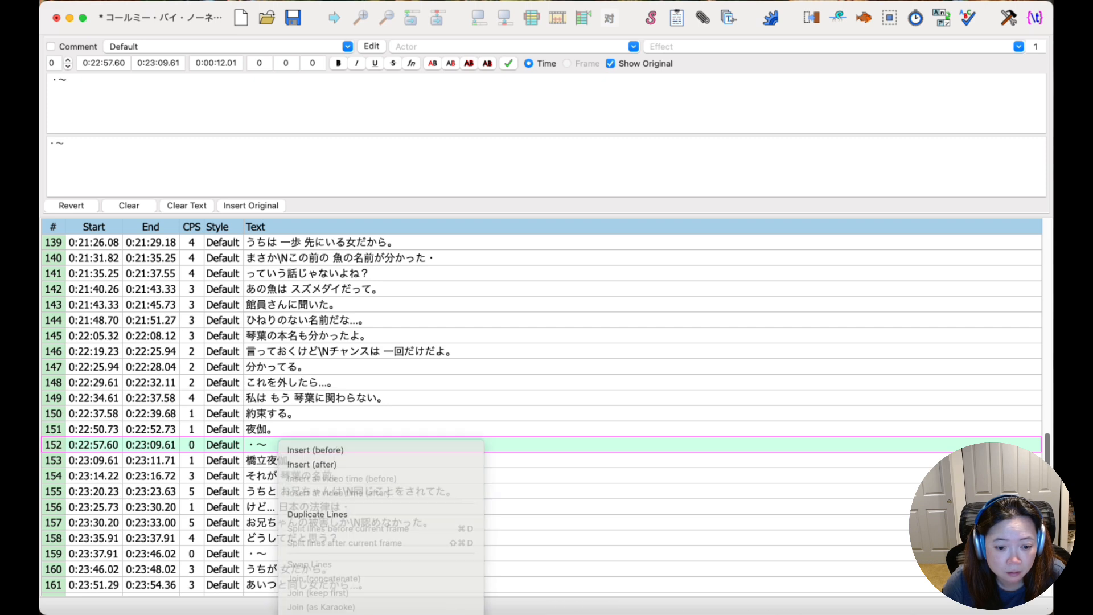
scroll(390, 411, down, 2)
right_click(328, 447)
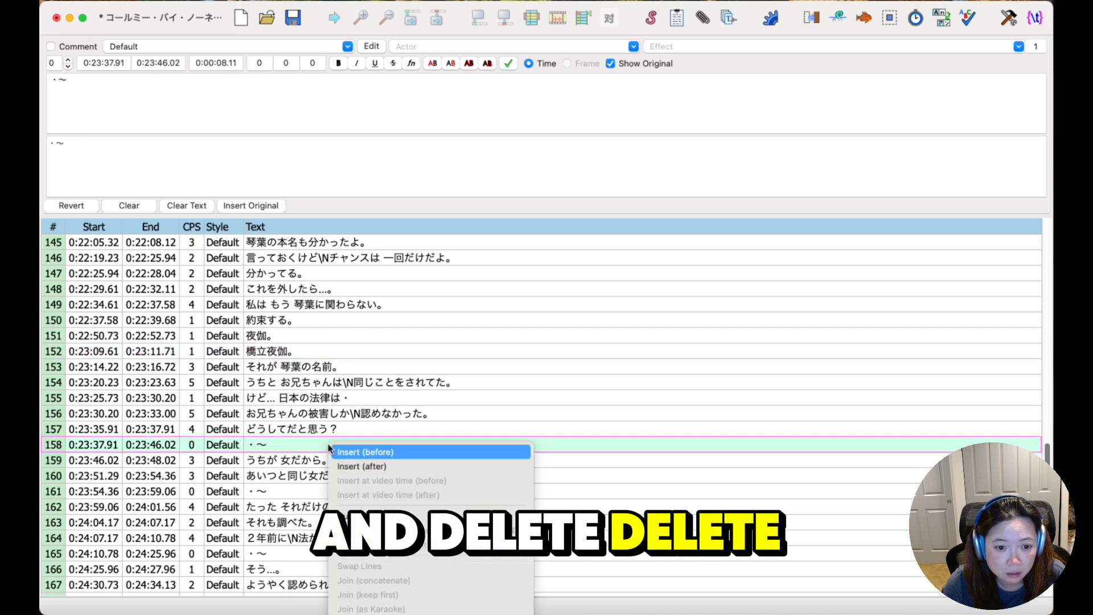
click(354, 613)
Delete the "・〜" lines that start at 0:23:54.36 and 0:24:10.78.
click(291, 471)
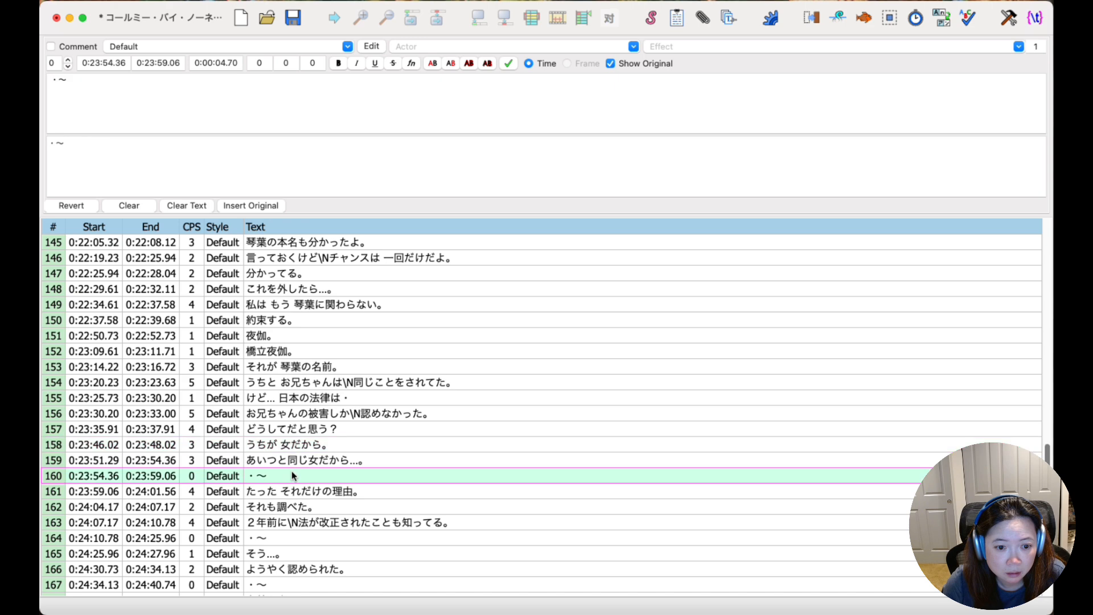
right_click(292, 472)
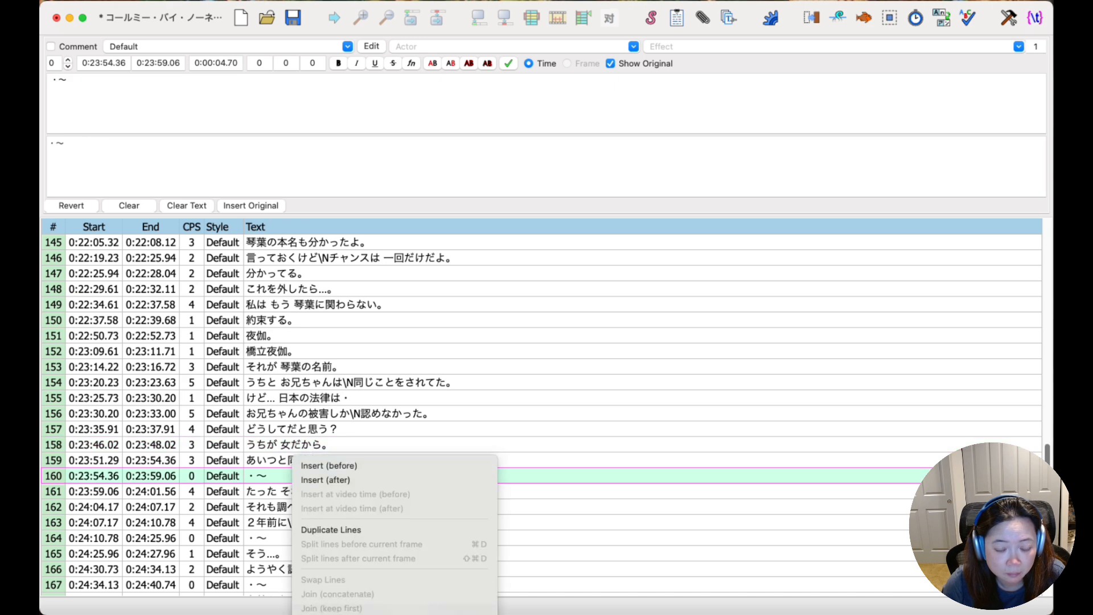
click(354, 614)
click(311, 509)
click(299, 538)
click(290, 523)
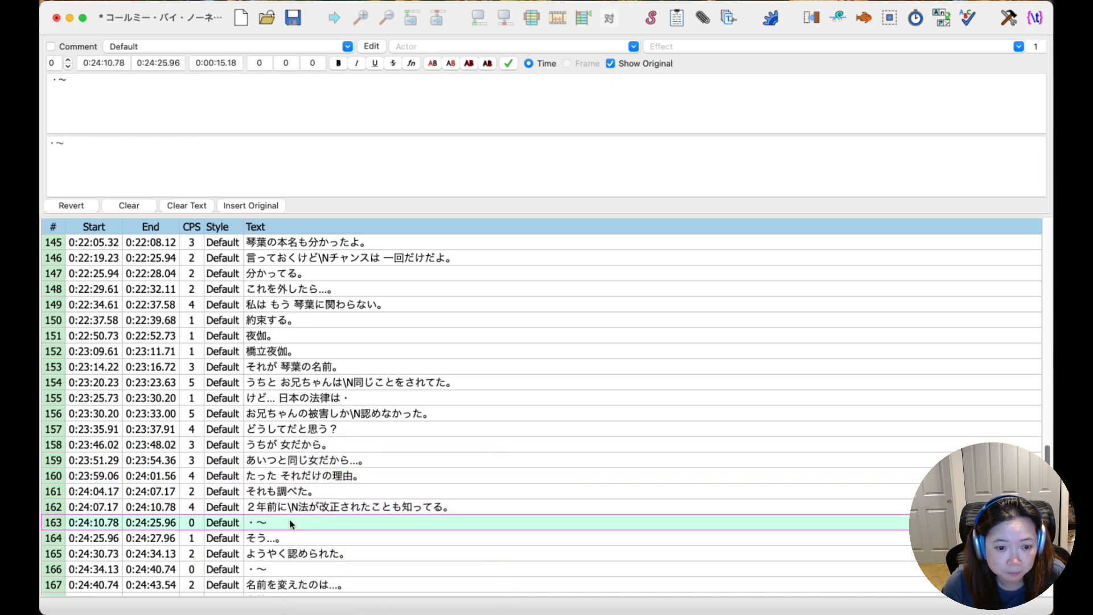
right_click(291, 522)
click(354, 614)
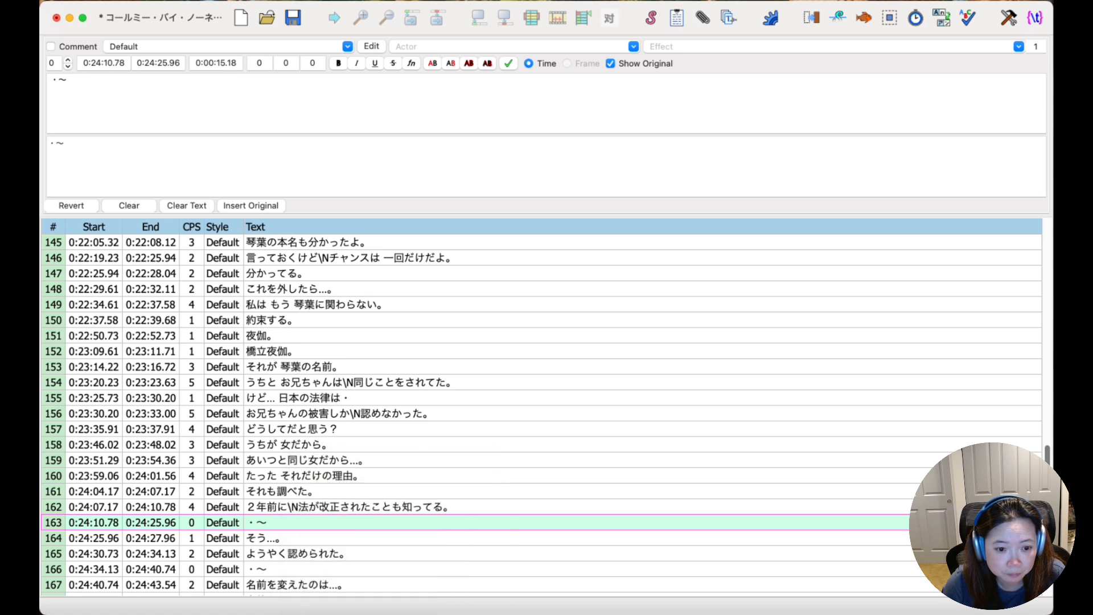
Delete the "・〜" lines that start at 0:24:34.13 and 0:24:49.41.
click(292, 544)
click(281, 555)
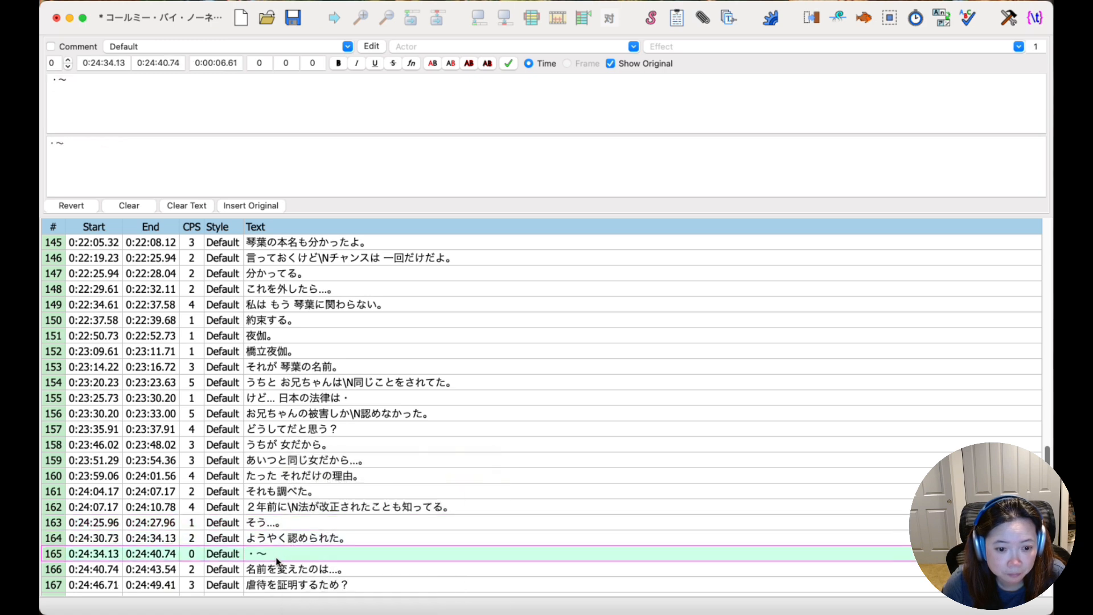
right_click(277, 561)
click(336, 614)
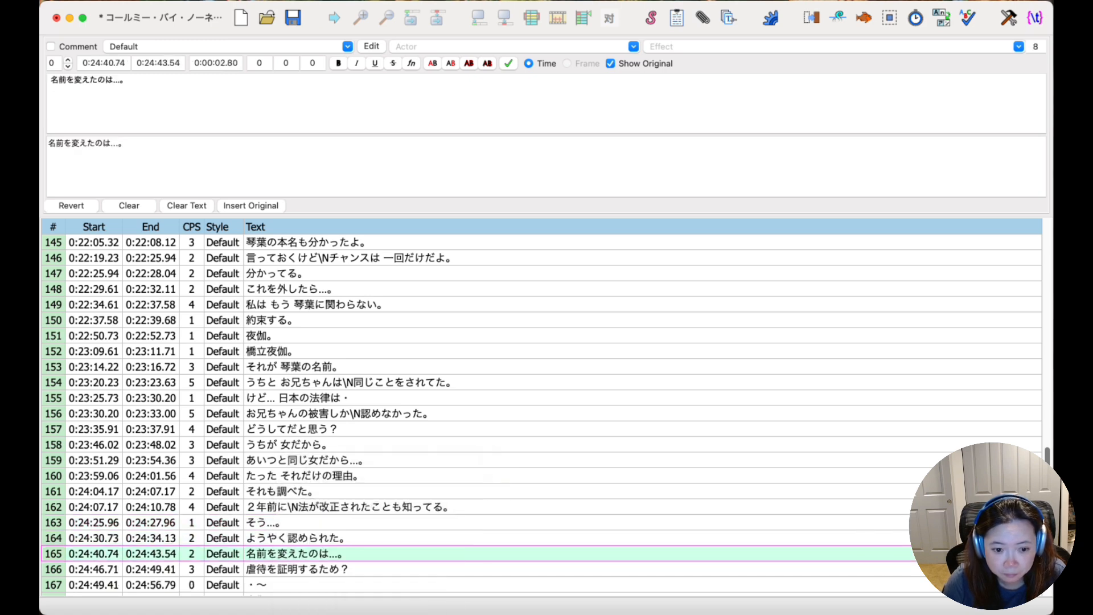
scroll(413, 488, down, 3)
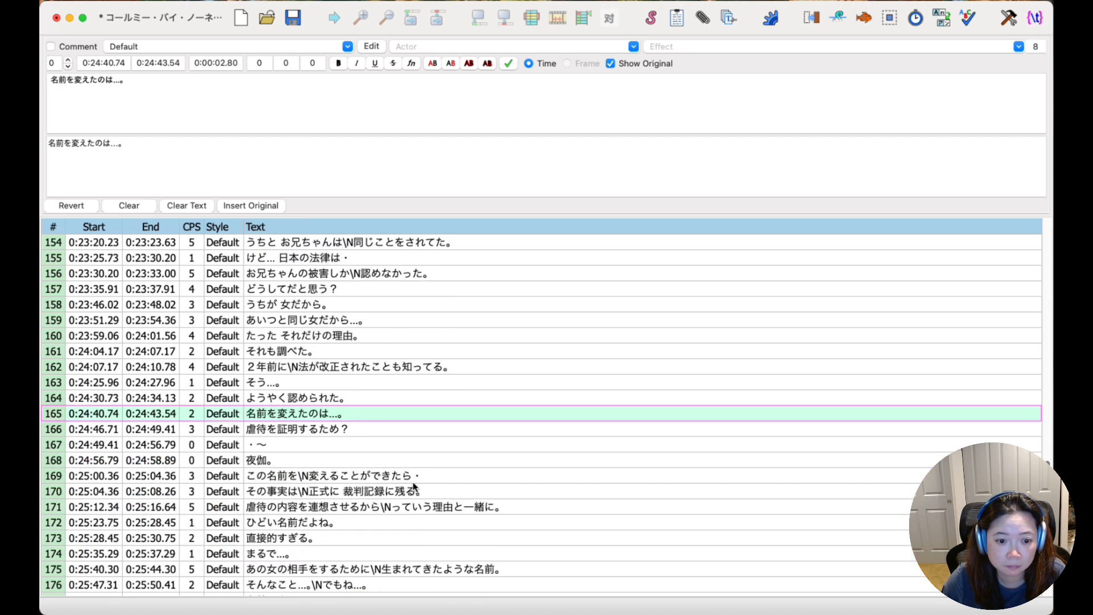
right_click(317, 443)
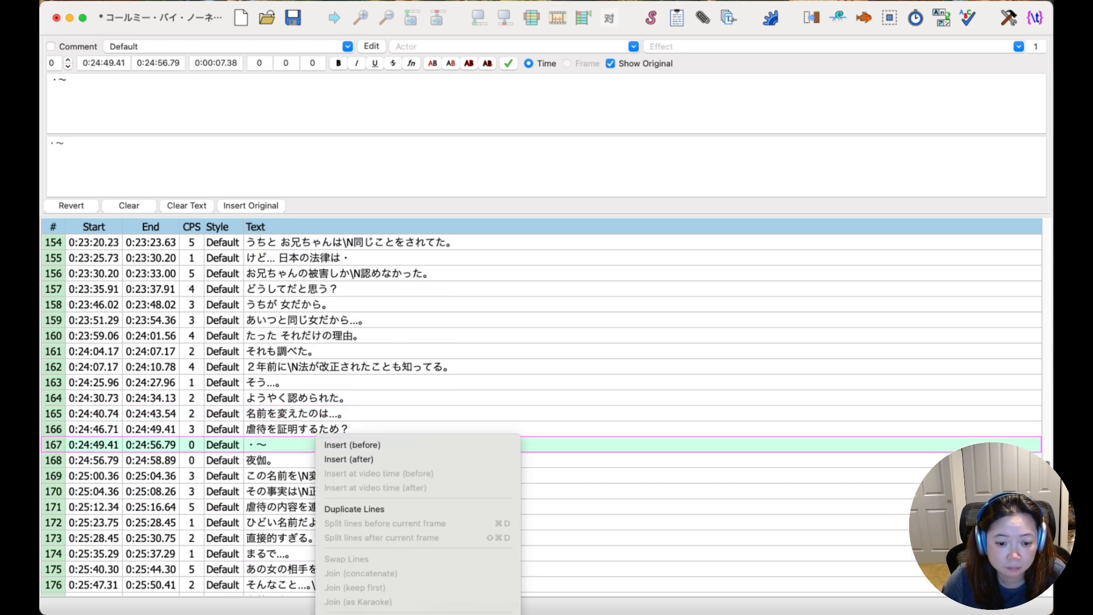
click(336, 614)
Delete the "・〜" lines that start at 0:27:46.32 and 0:27:56.50.
scroll(353, 464, down, 4)
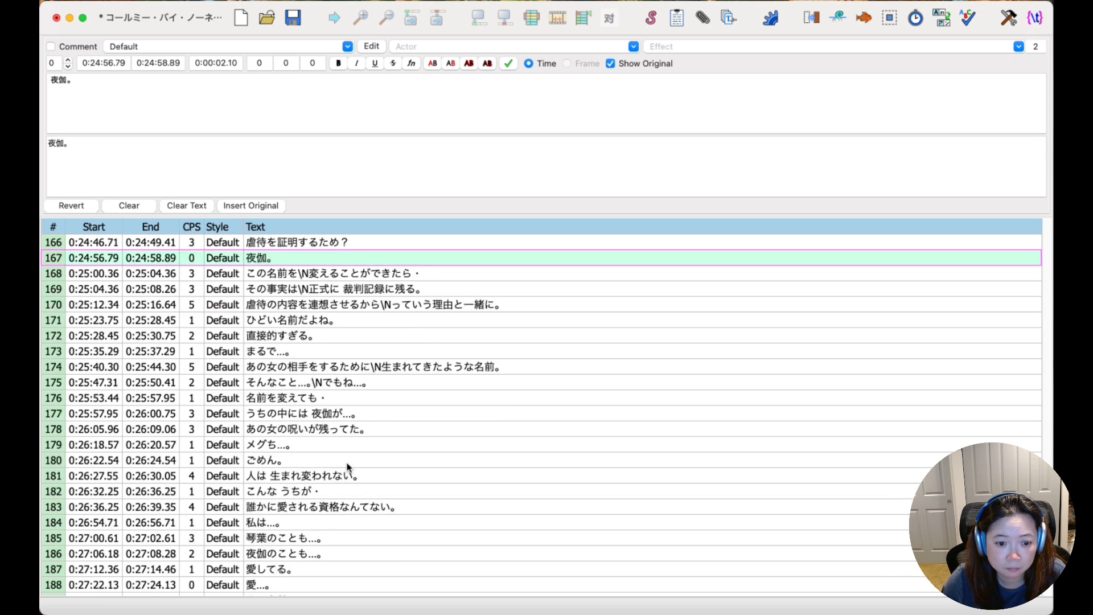
scroll(348, 467, down, 5)
right_click(277, 432)
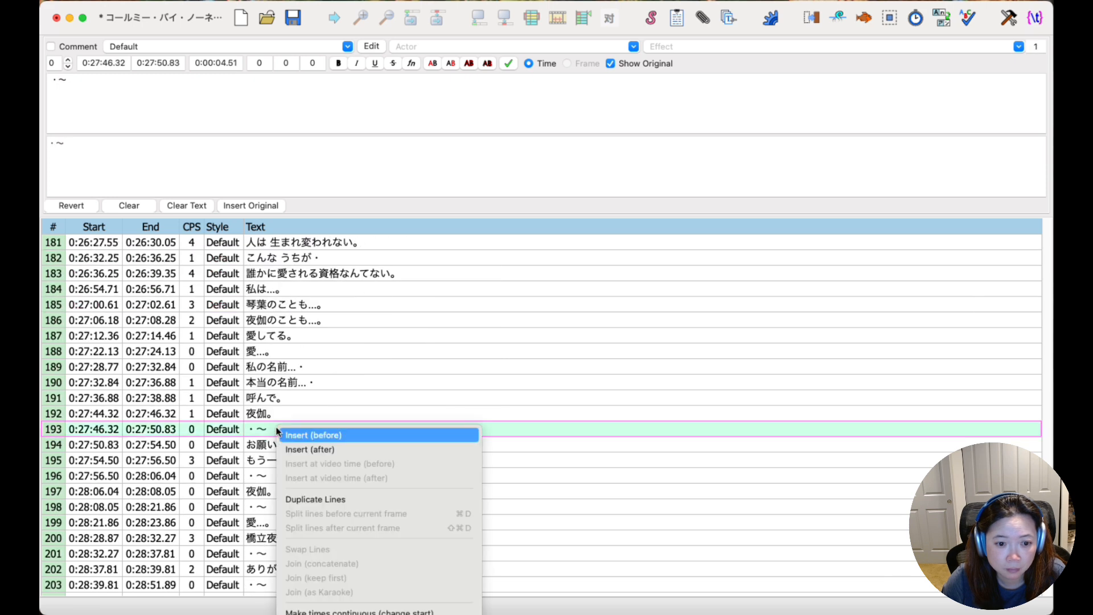
click(335, 613)
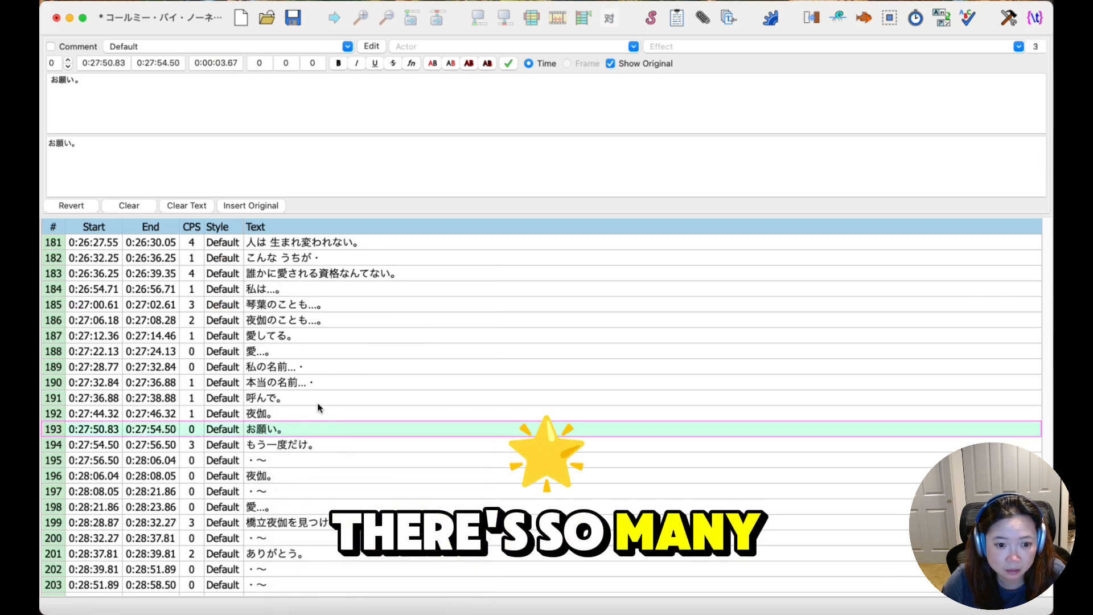
click(292, 460)
right_click(291, 460)
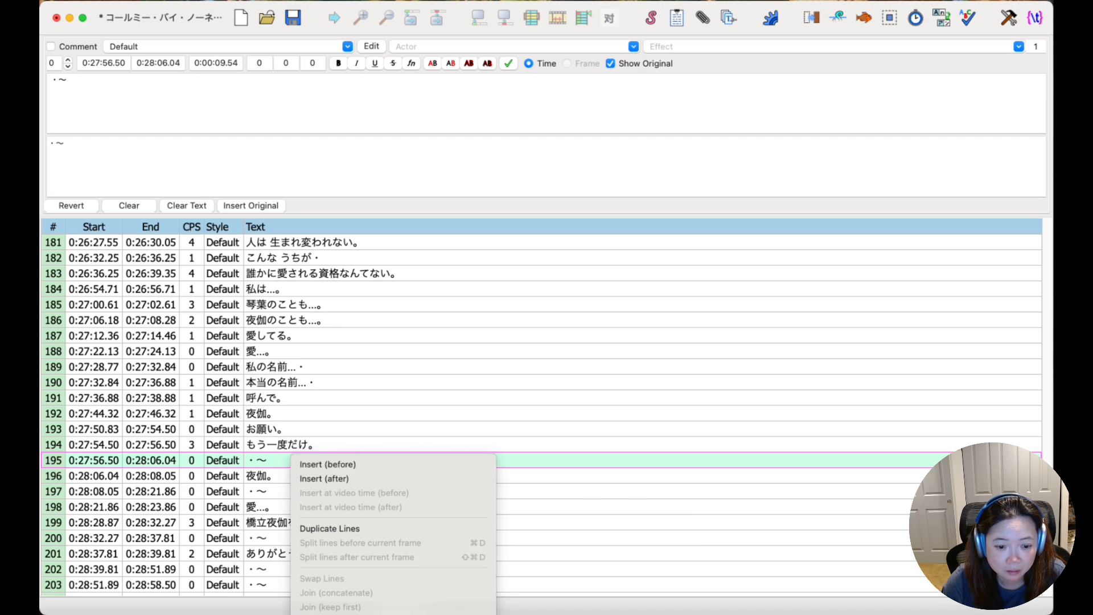
click(336, 613)
Delete the "・〜" lines that start at 0:28:08.05 and 0:28:32.27.
right_click(283, 470)
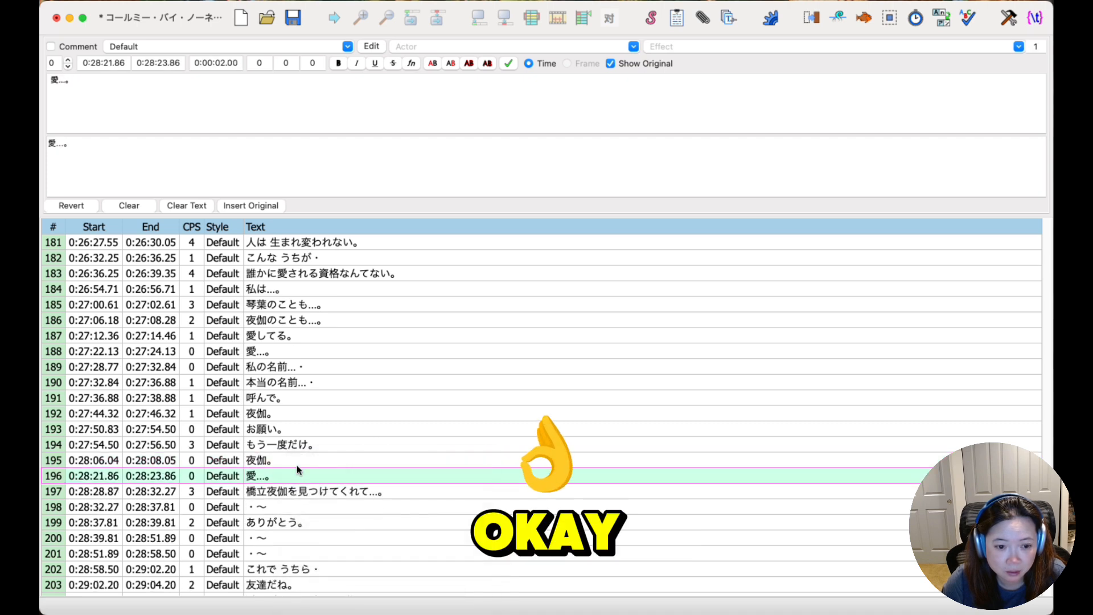
right_click(280, 506)
scroll(285, 508, down, 1)
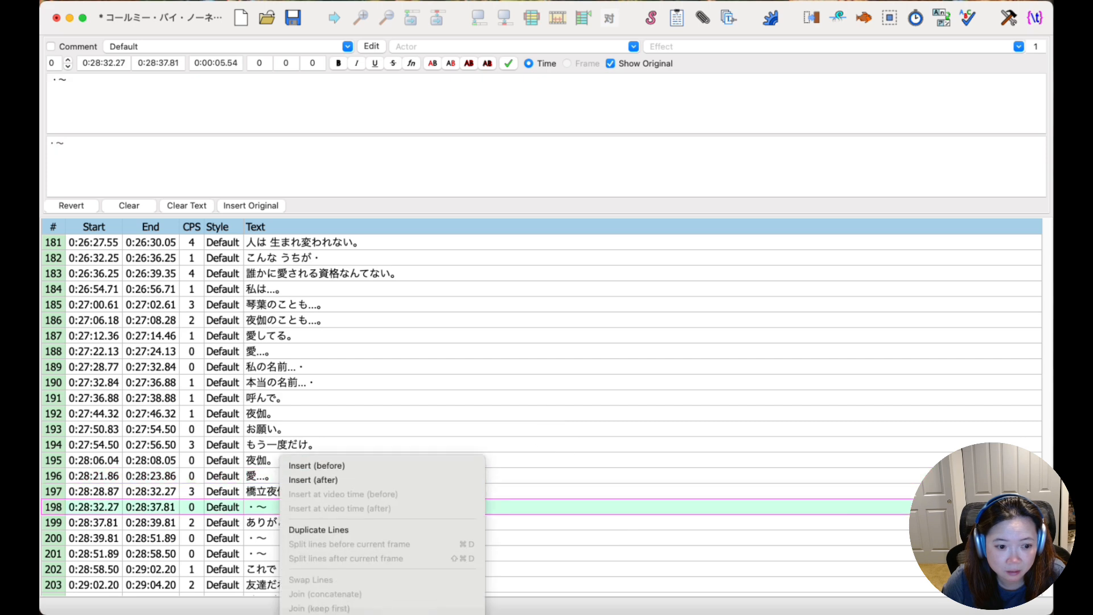
click(302, 593)
Delete the two consecutive "・〜" lines that start at 0:28:39.81 and 0:28:51.89 together.
click(296, 522)
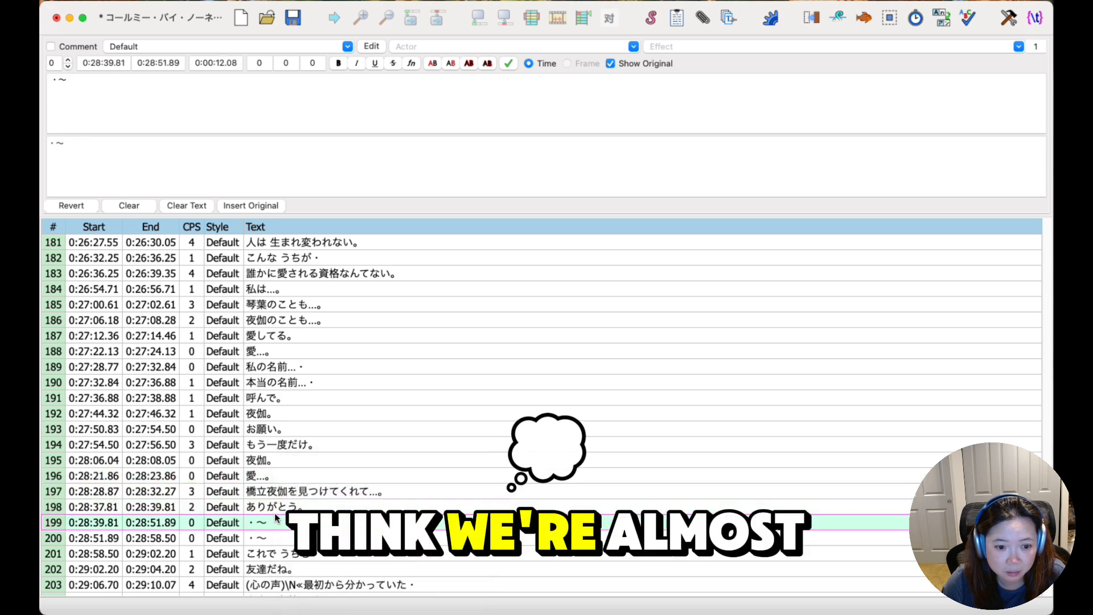
shift+click(297, 539)
right_click(296, 540)
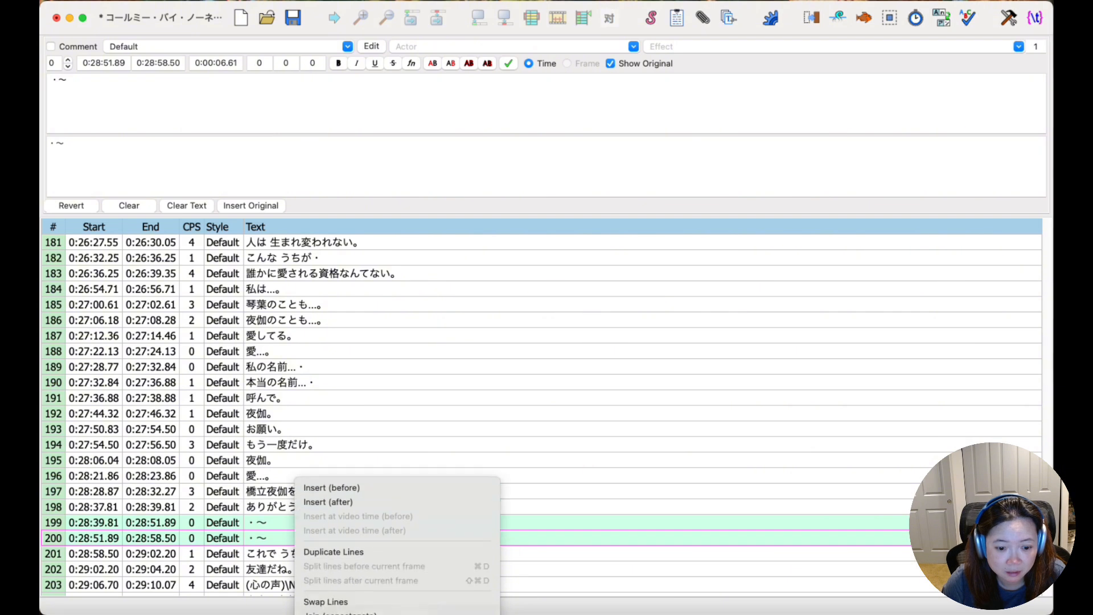
click(326, 608)
Review the whole subtitle list from beginning to end for missed placeholder lines and check the number of the last line.
scroll(316, 441, down, 5)
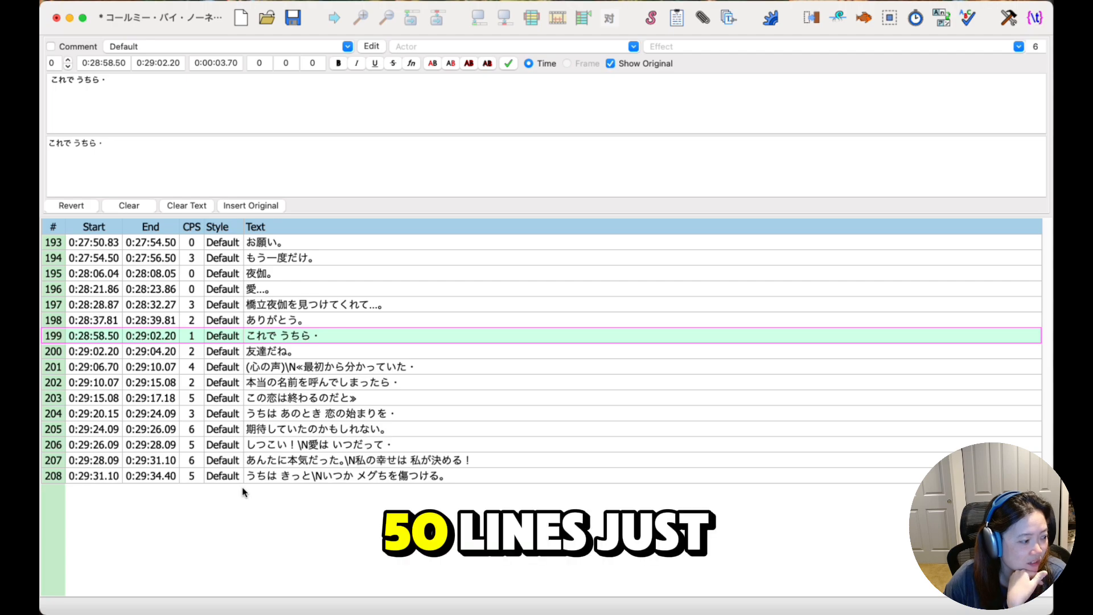
scroll(242, 491, up, 20)
scroll(242, 492, up, 20)
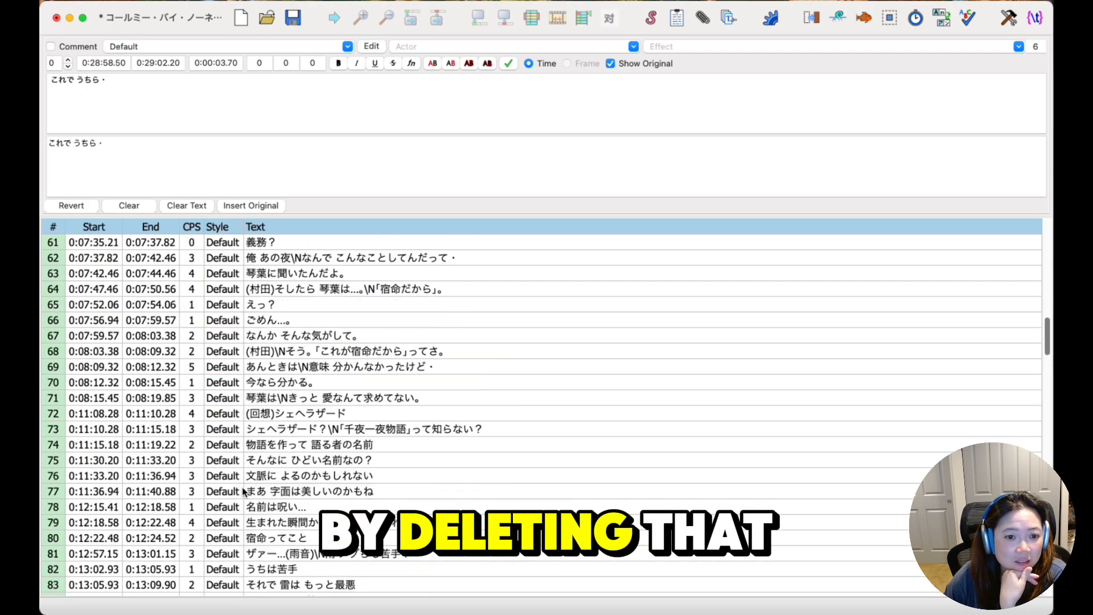
scroll(242, 491, up, 4)
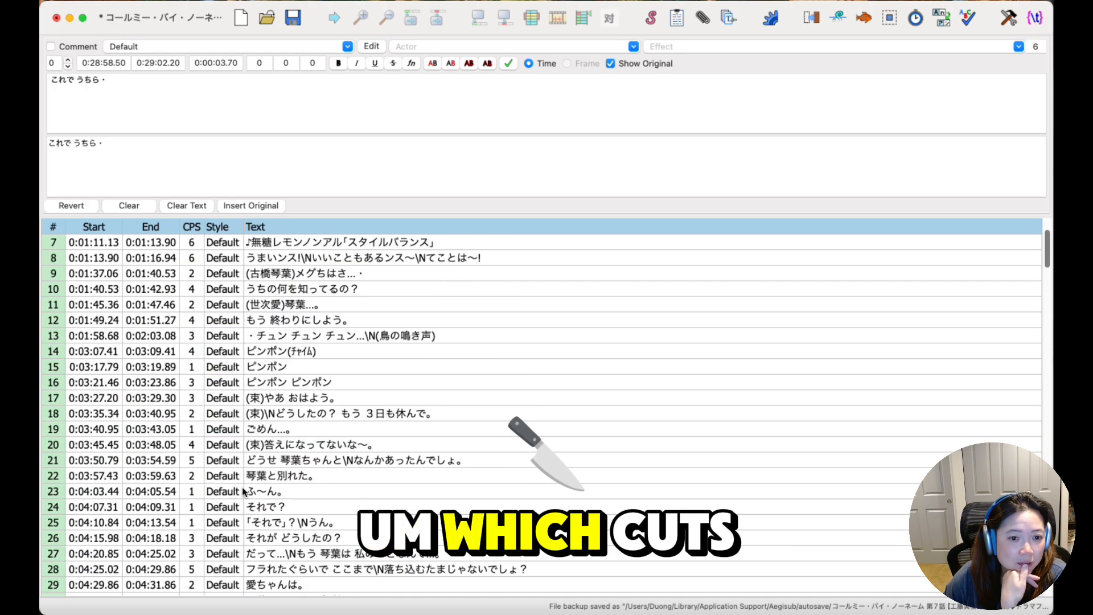
scroll(243, 491, up, 2)
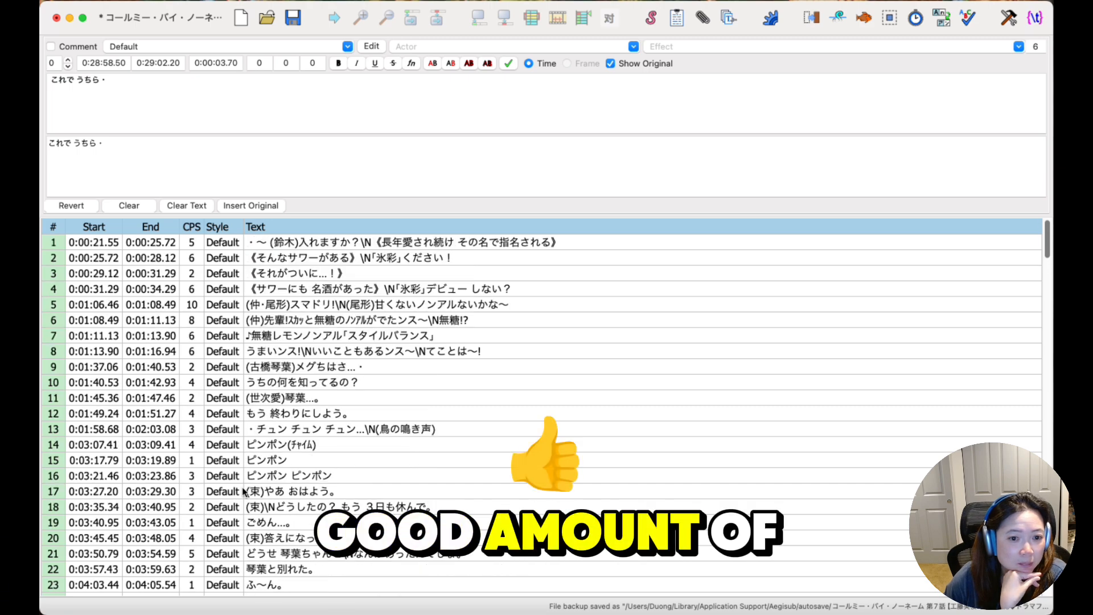
scroll(242, 492, down, 9)
scroll(243, 492, down, 11)
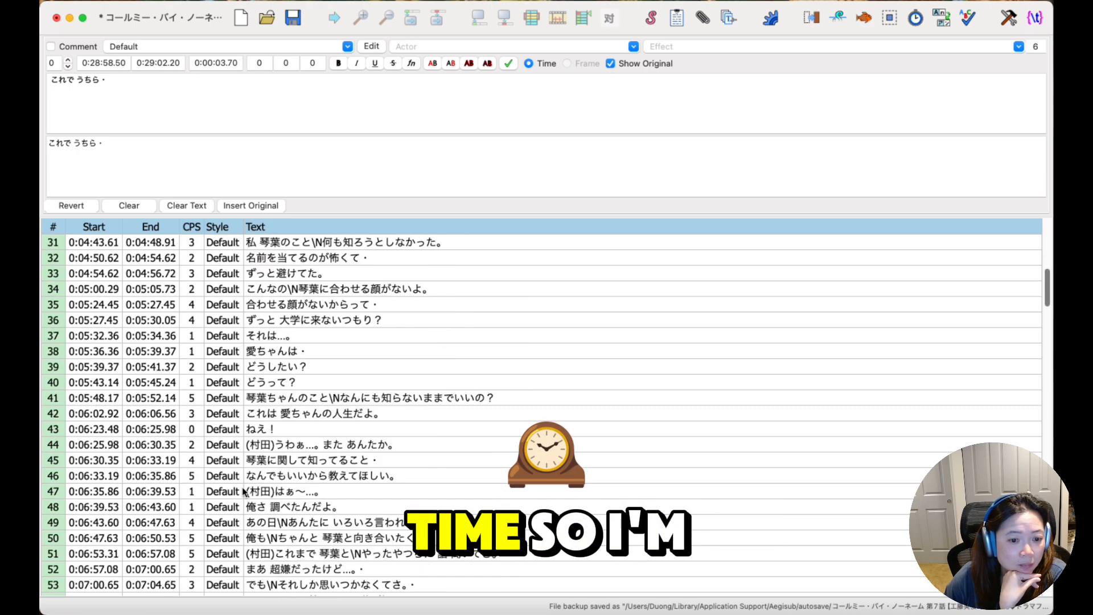
scroll(242, 492, down, 5)
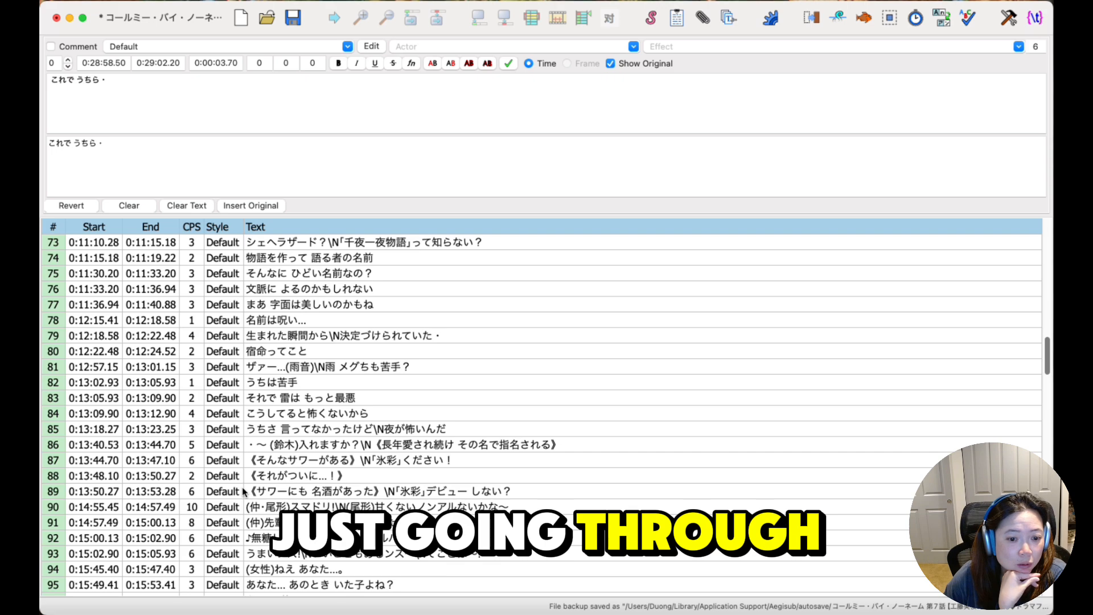
scroll(242, 492, down, 10)
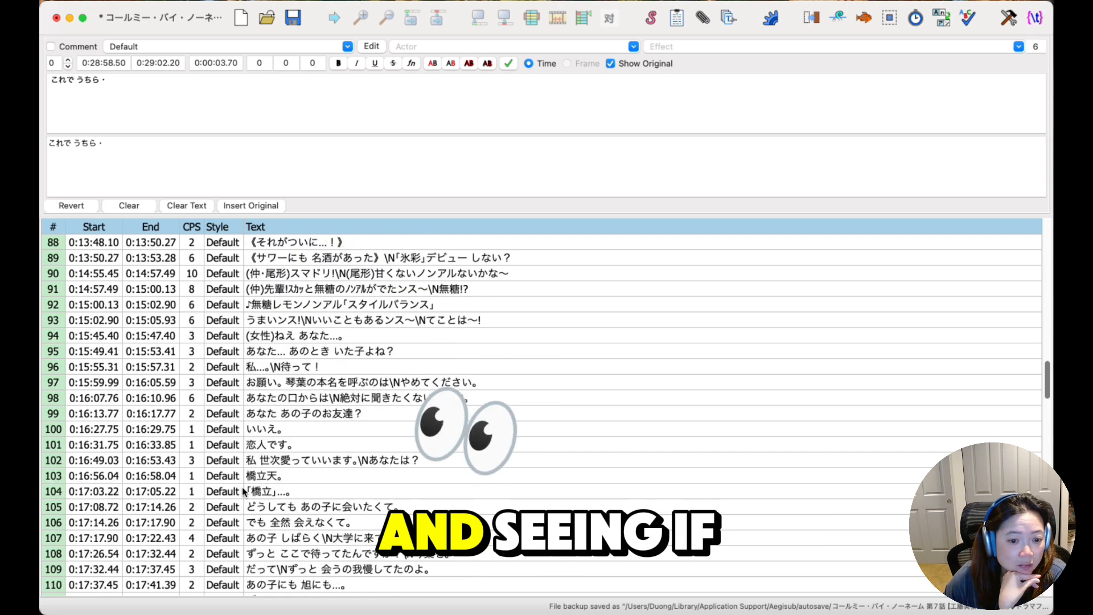
scroll(243, 492, down, 16)
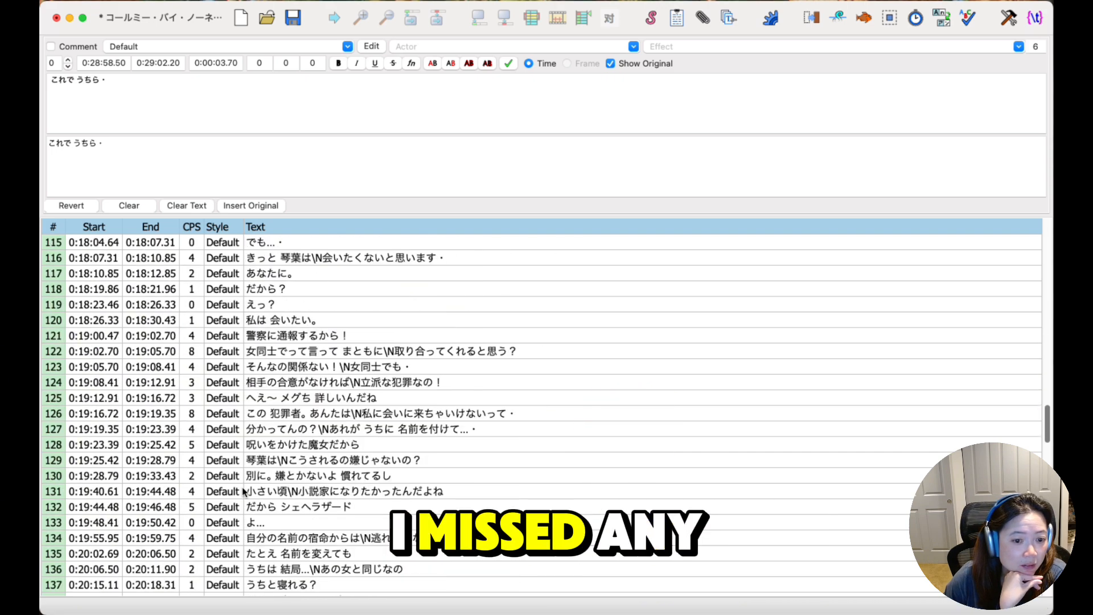
scroll(243, 491, down, 10)
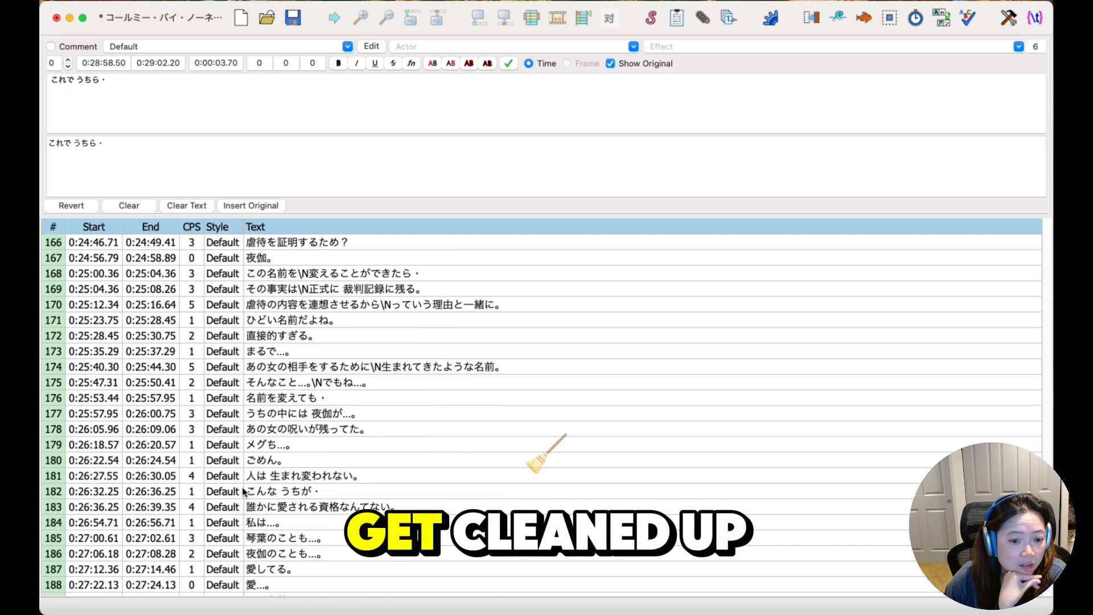
scroll(242, 492, down, 3)
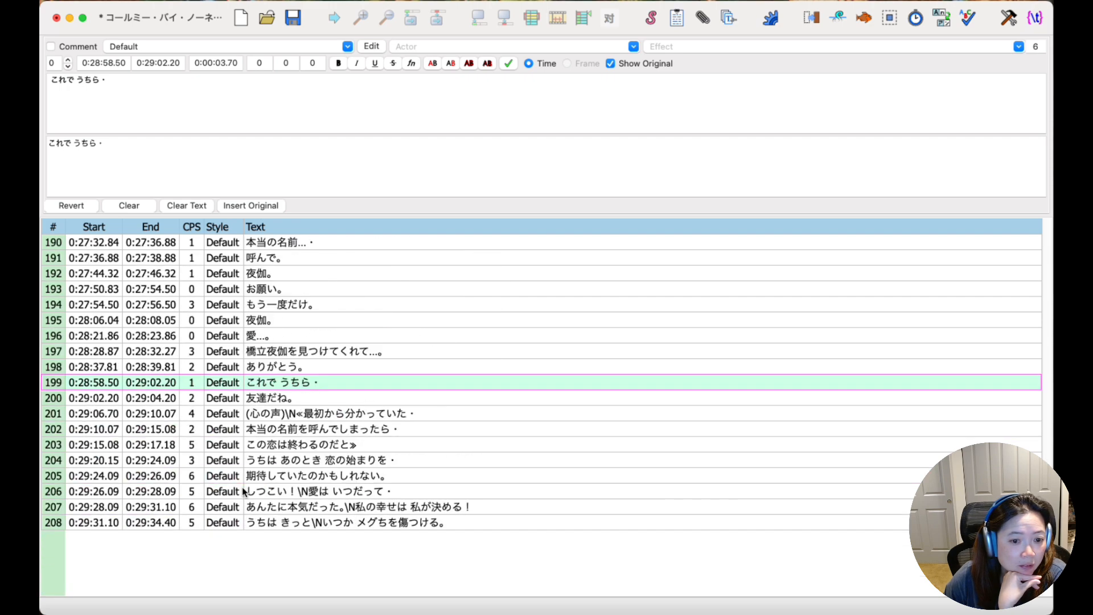
scroll(242, 492, up, 20)
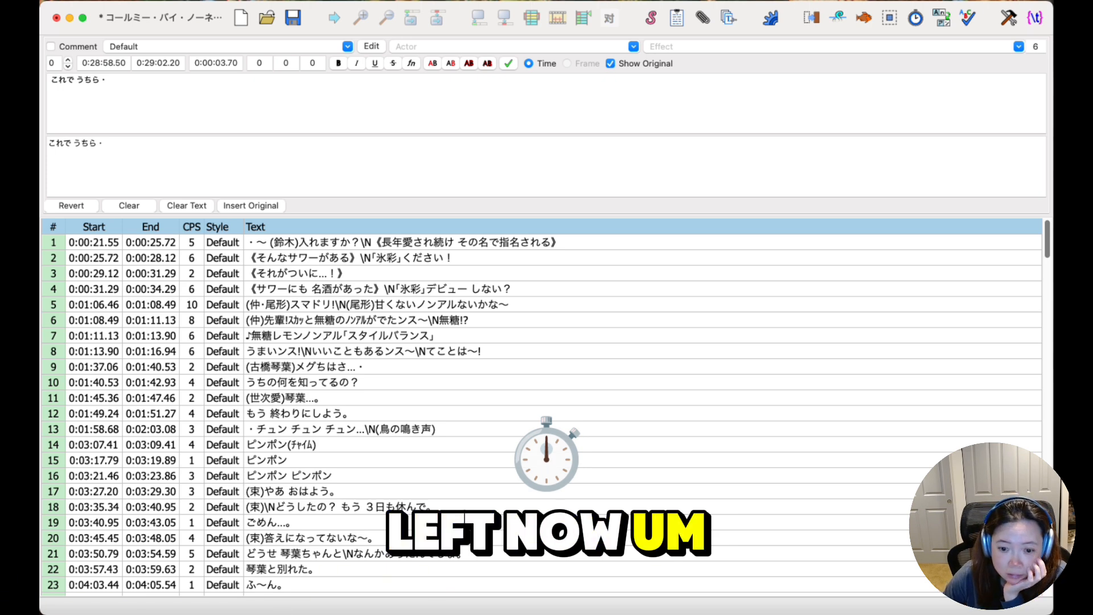
Switch to Finder and load "Call Me by No Name E07 FOD-WEB-DL-1080p-H264-AAC-DramaClub.mkv" as the video in Aegisub.
key(super+Tab)
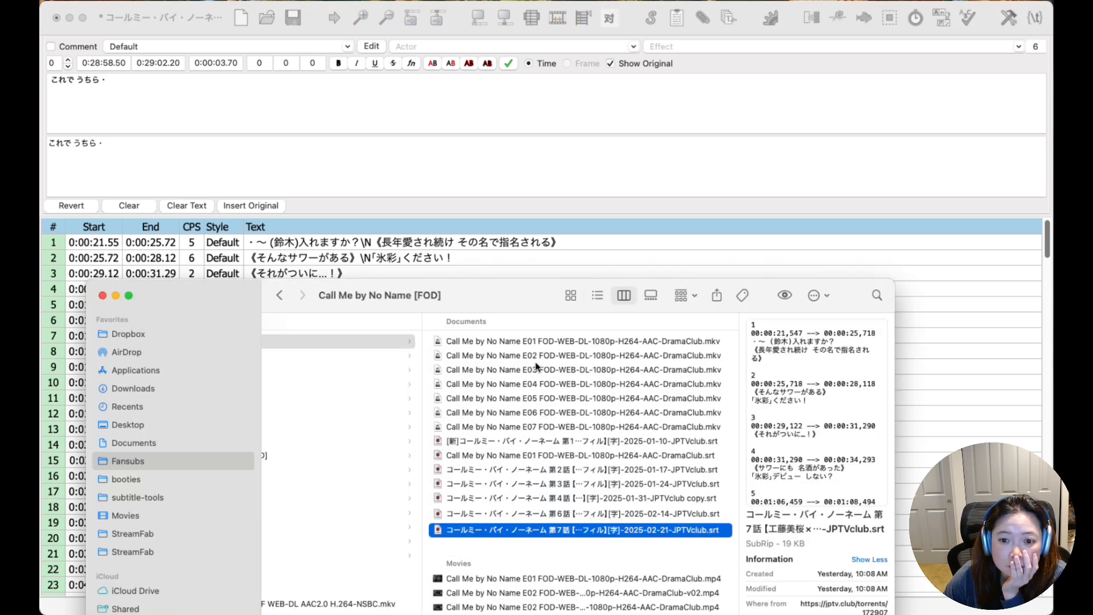
click(515, 428)
drag(480, 429, 483, 123)
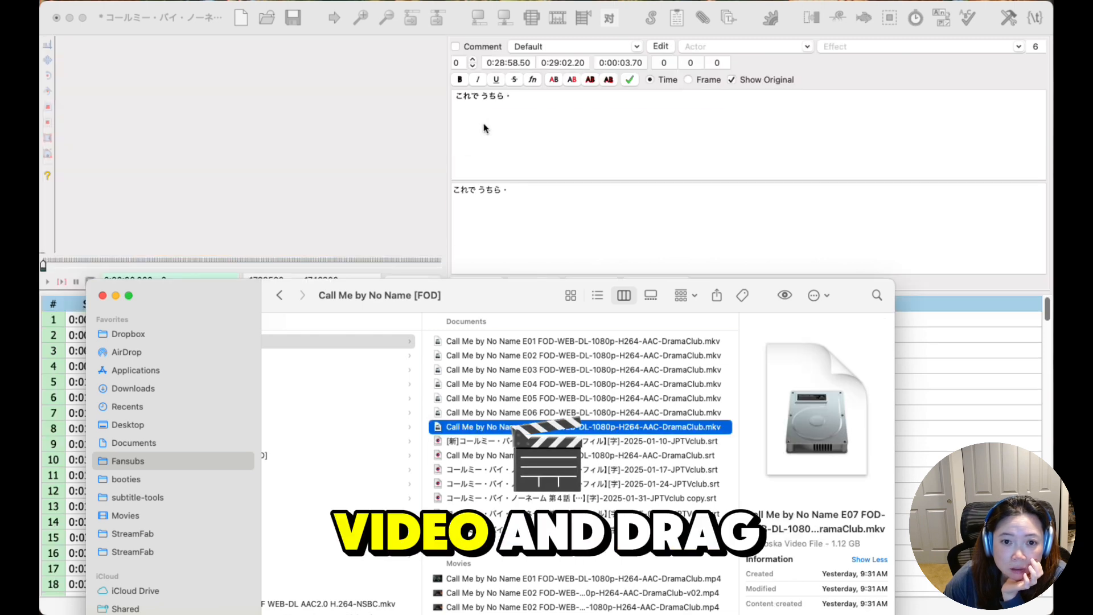
click(318, 3)
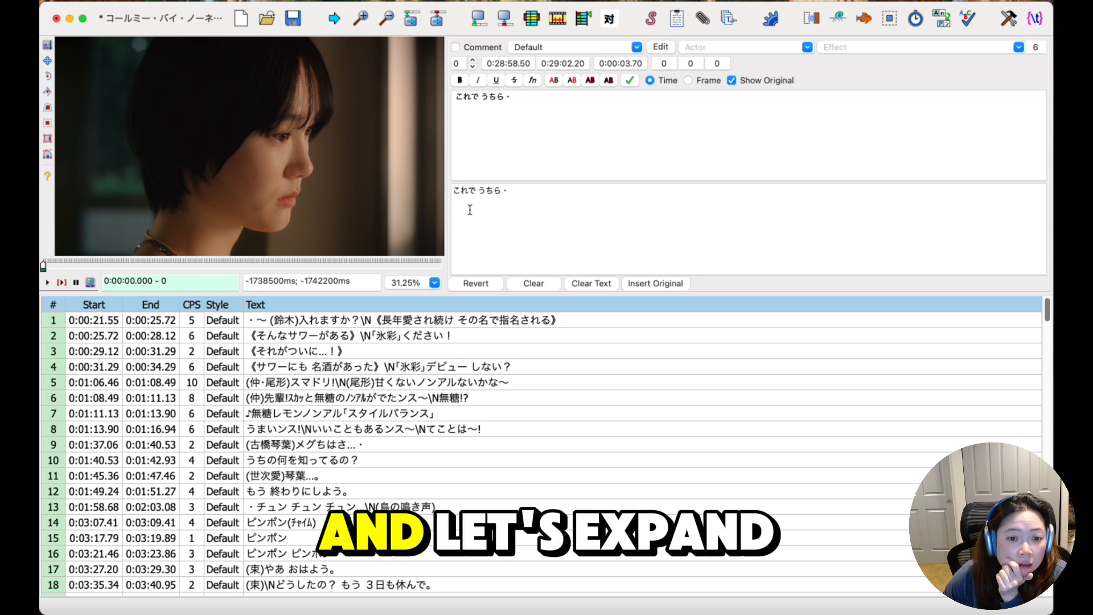
Set the video display zoom to 50%, trying 75% and 62.5% first.
click(435, 283)
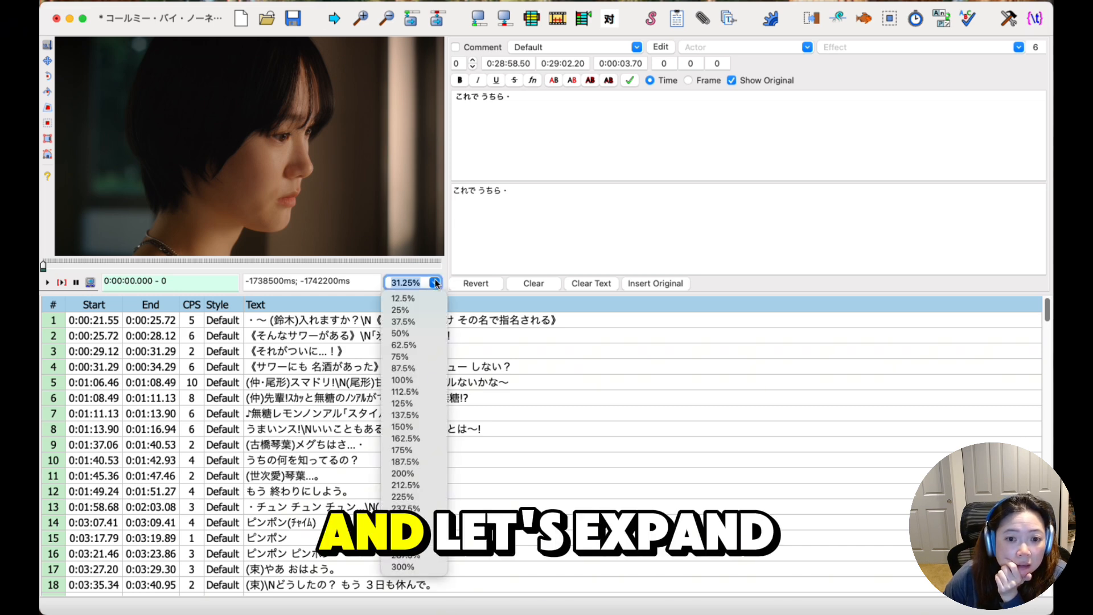
click(416, 355)
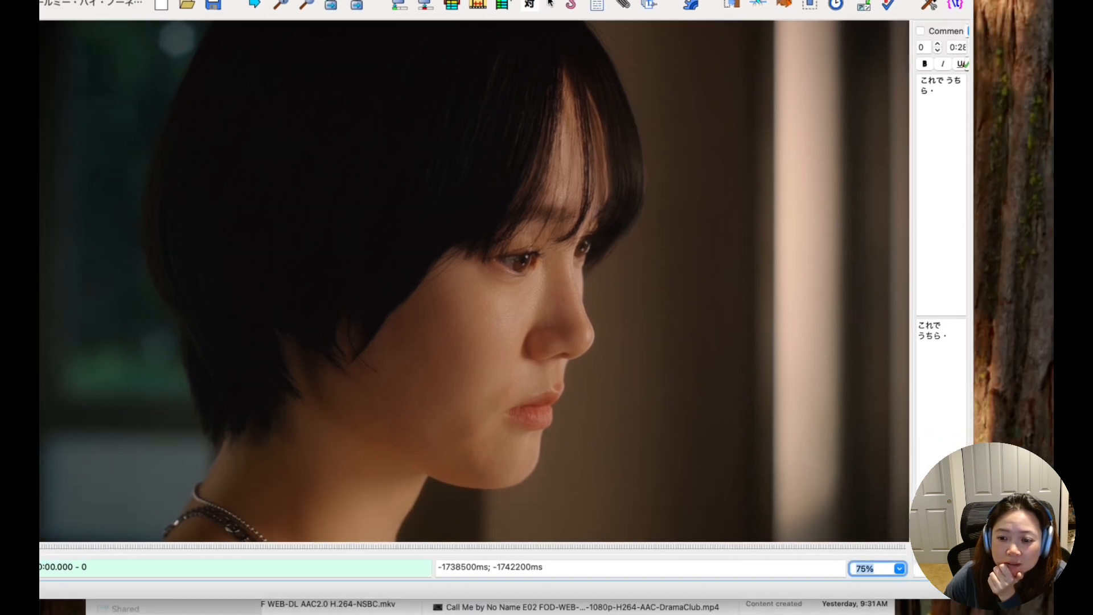
click(883, 569)
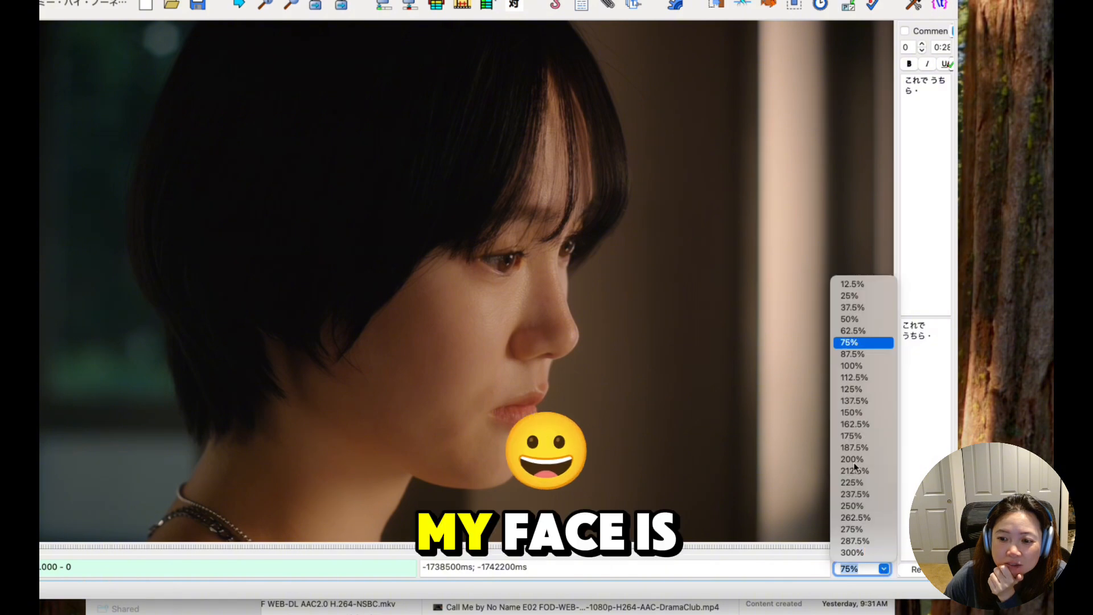
click(857, 330)
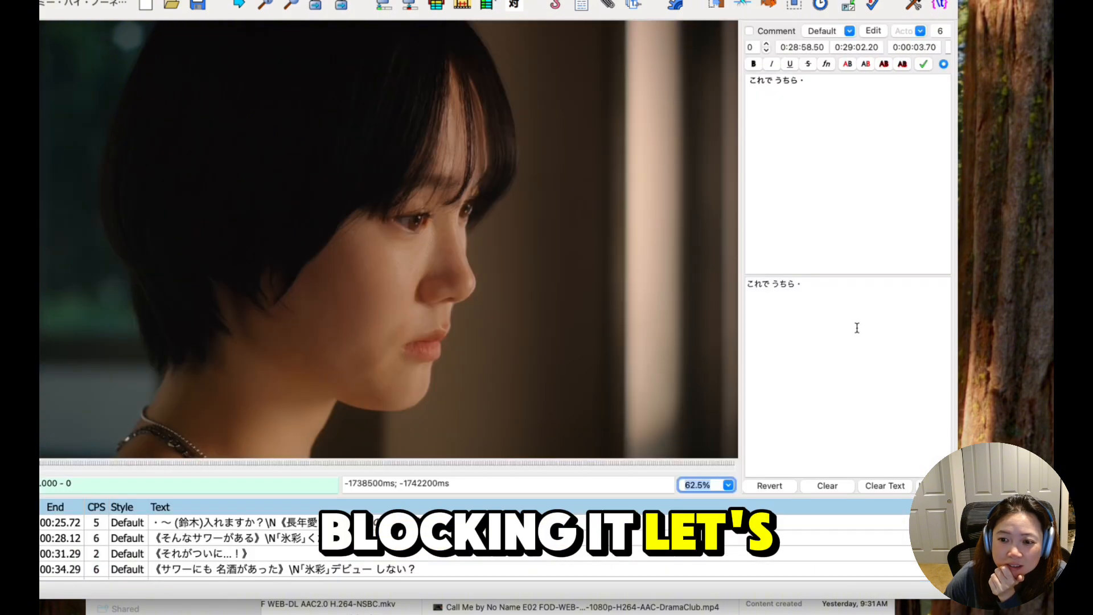
click(728, 484)
click(721, 529)
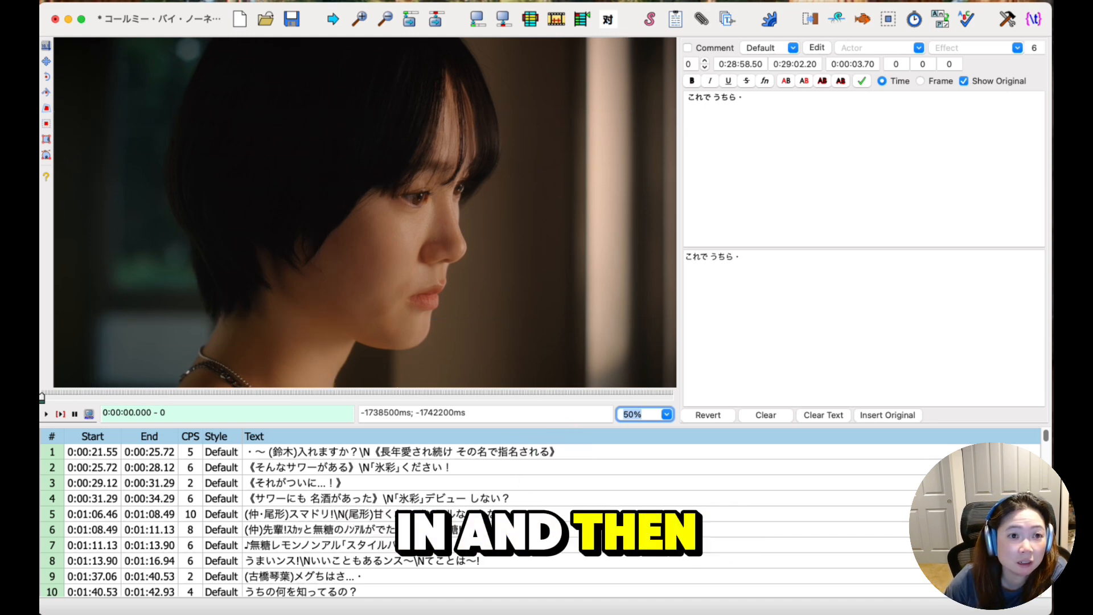
Open the audio track from the loaded video and browse its waveform back to the beginning.
click(112, 1)
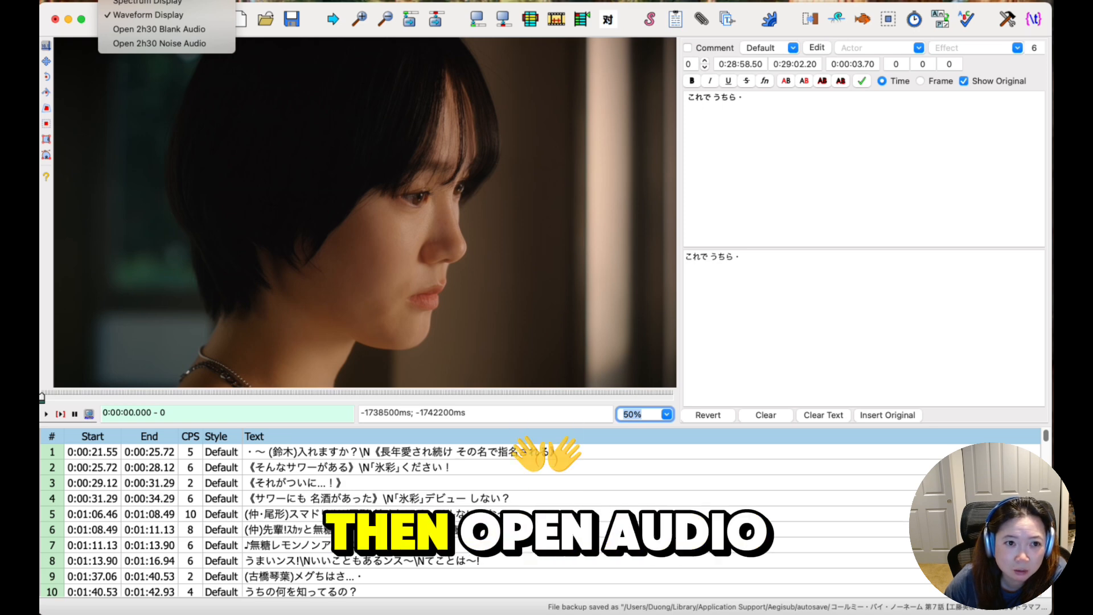
click(154, 1)
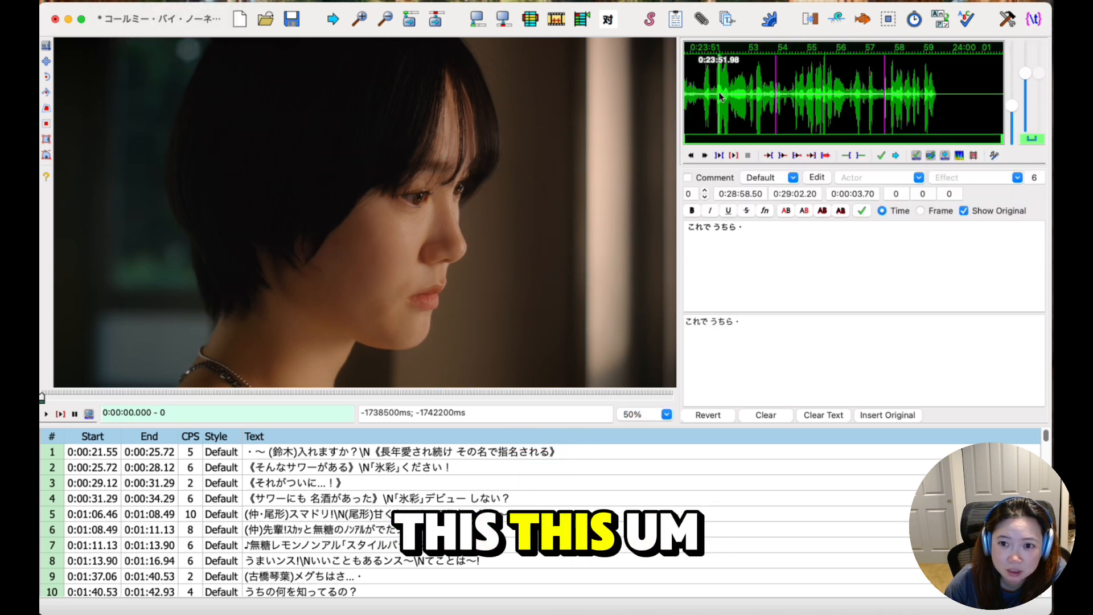
scroll(912, 112, left, 10)
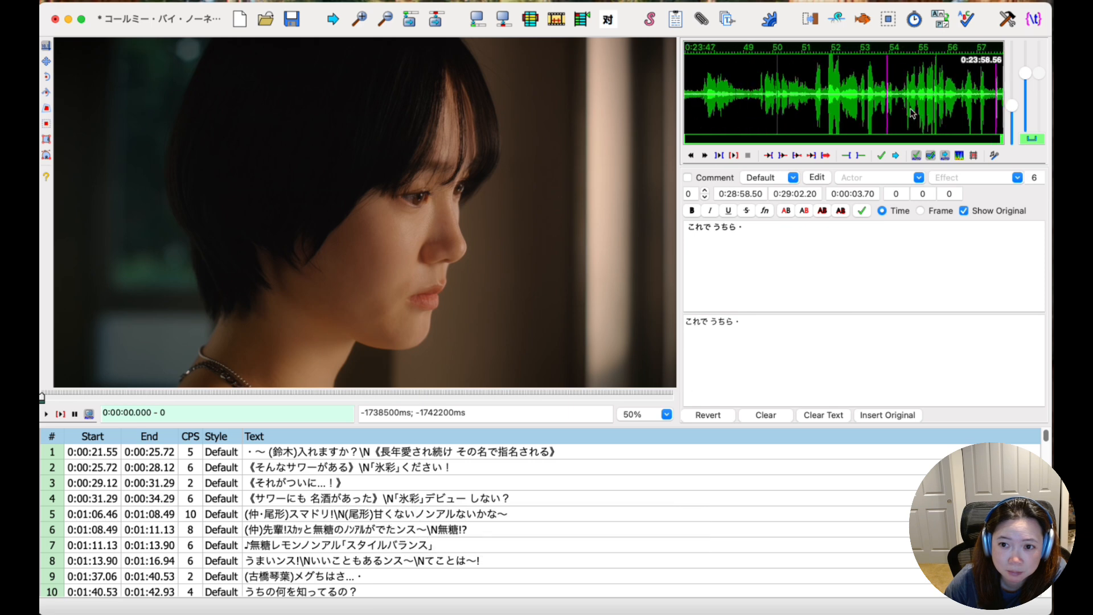
scroll(912, 113, left, 20)
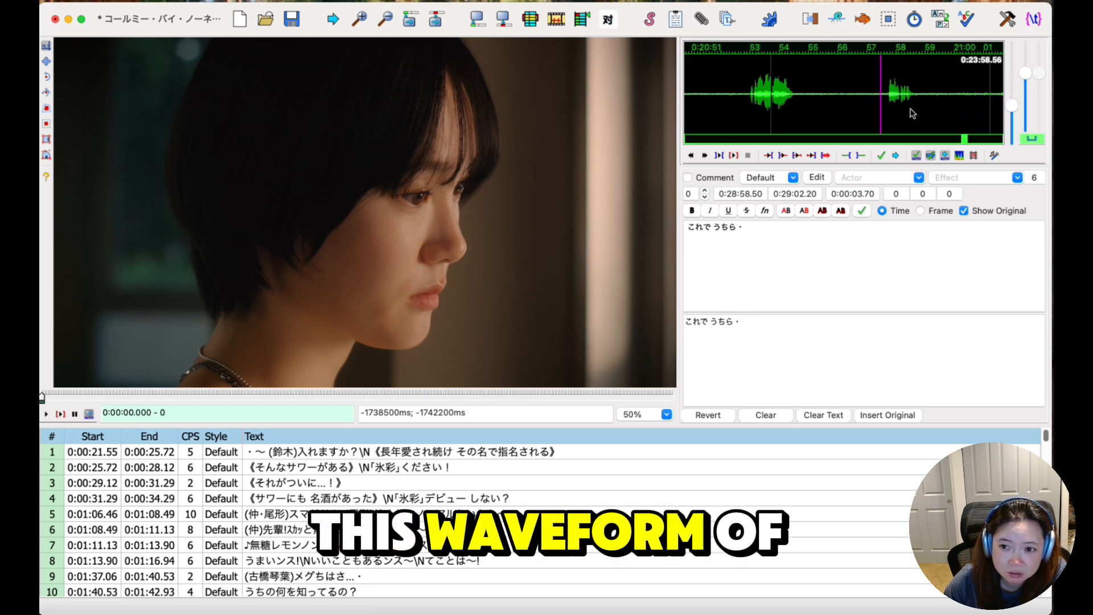
scroll(912, 113, left, 20)
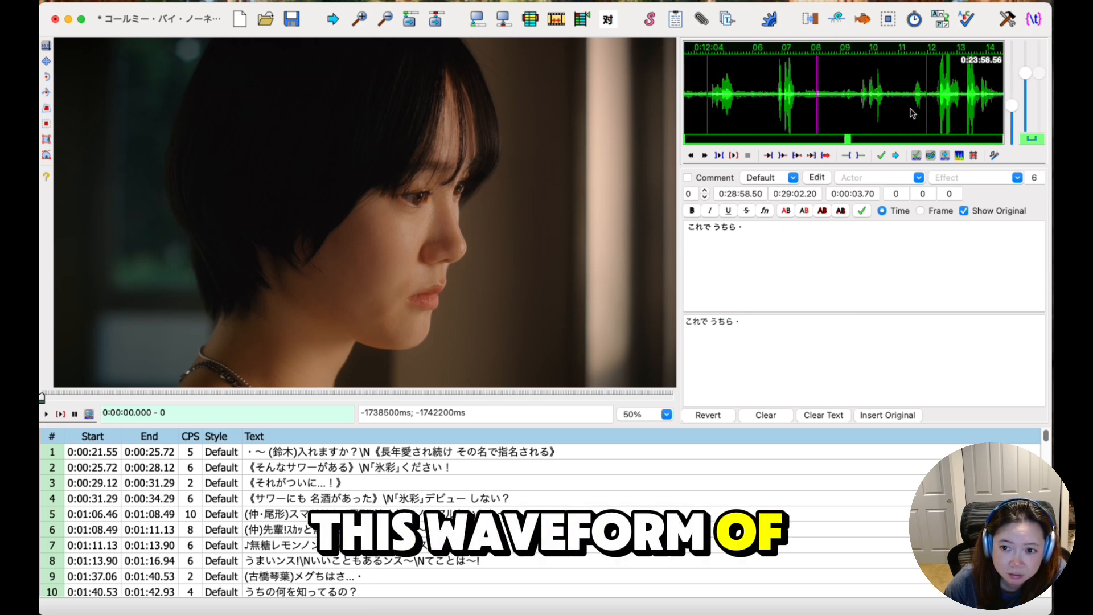
scroll(912, 113, left, 5)
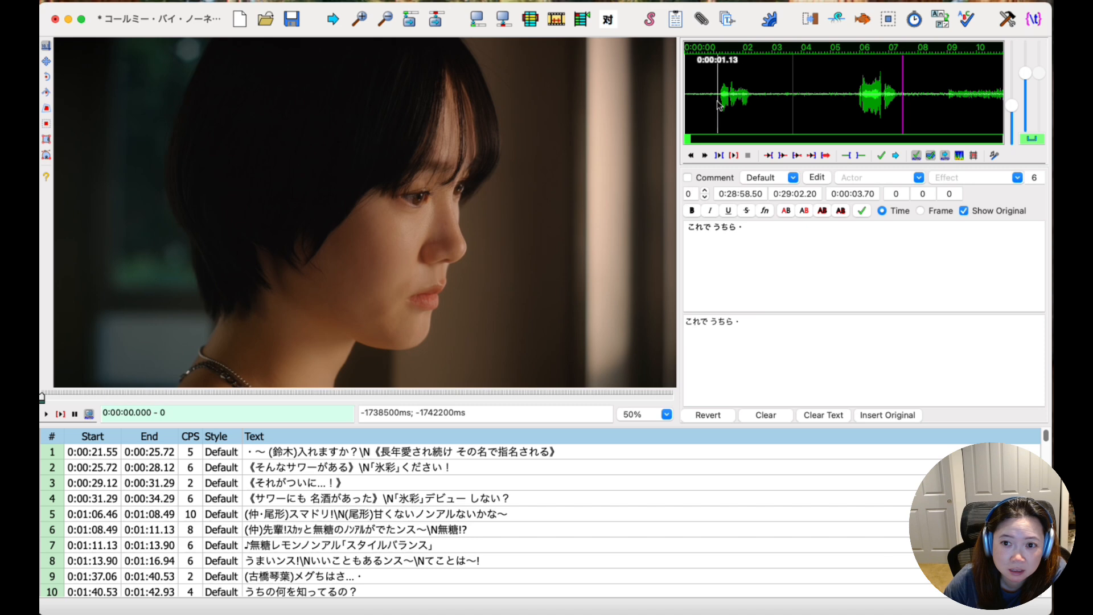
Compare the first two subtitle lines with the video, playing line 1 and the video's opening seconds.
click(295, 457)
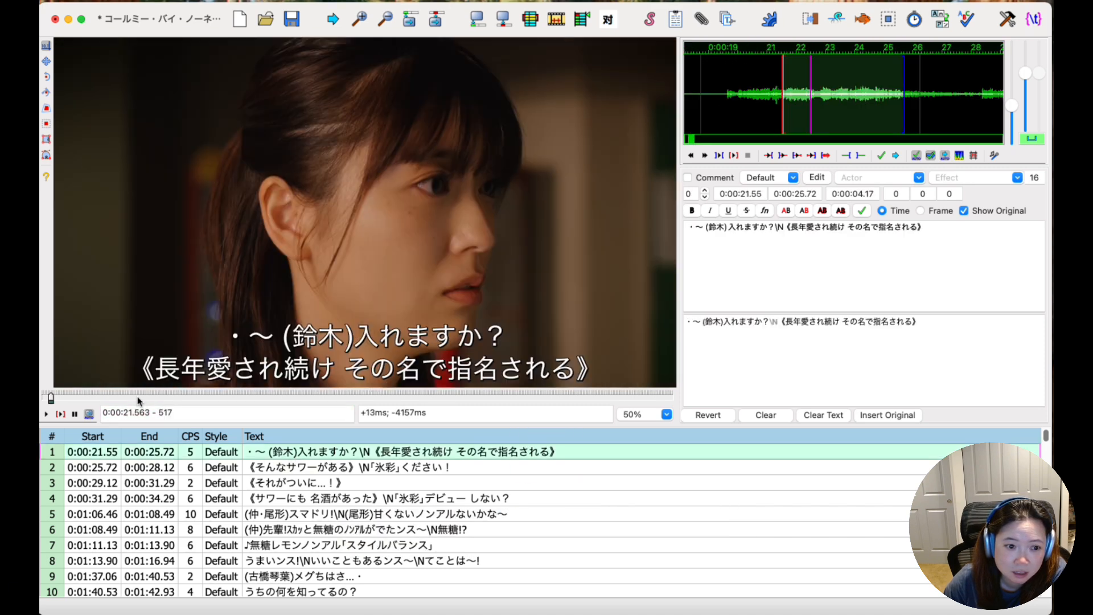
click(302, 467)
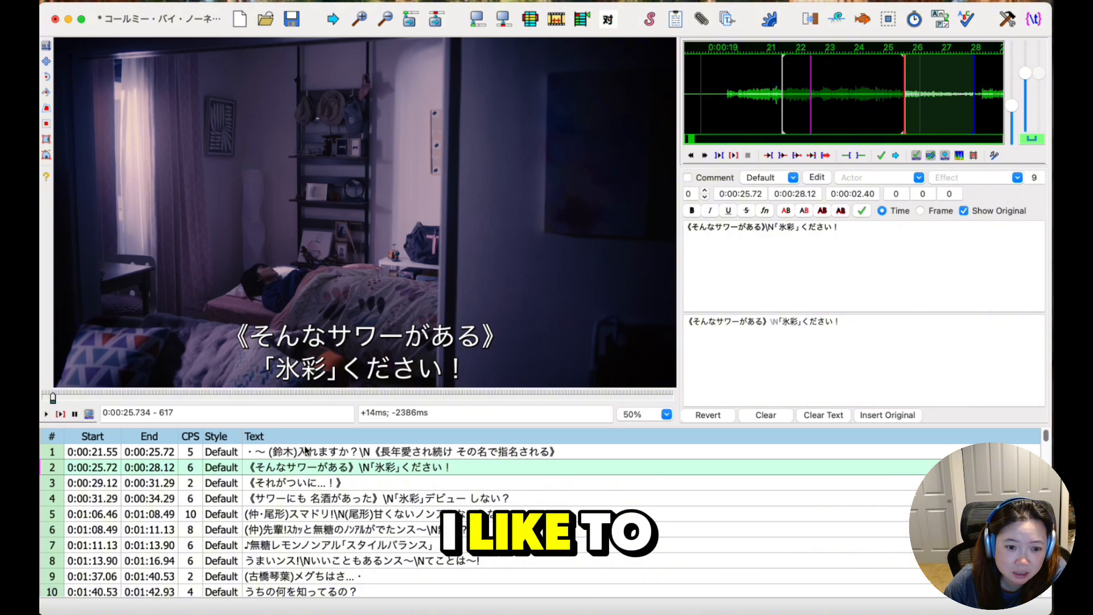
click(303, 458)
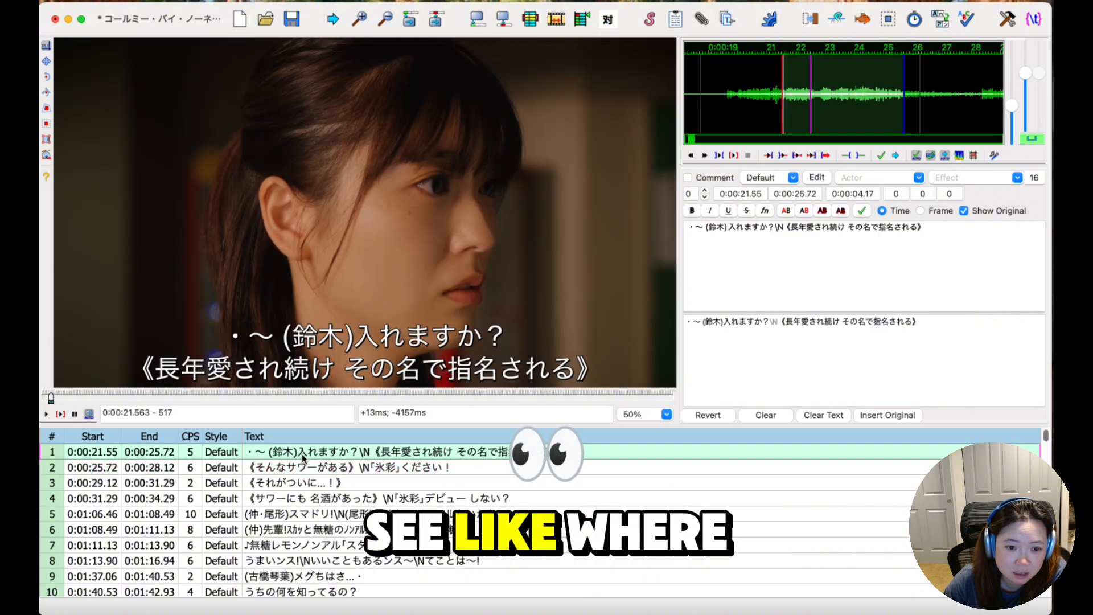
click(60, 414)
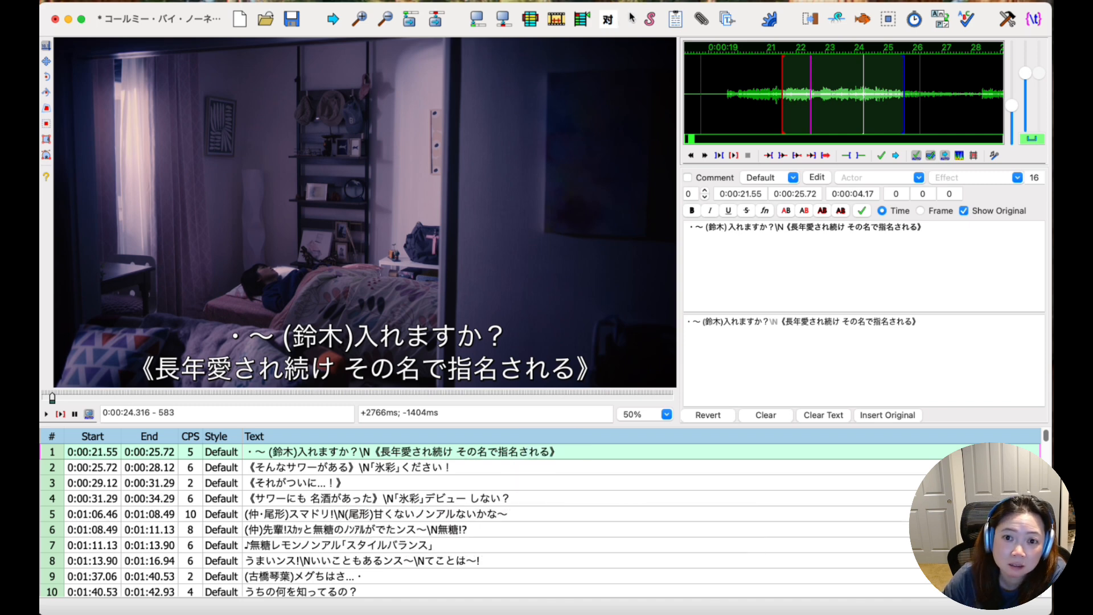
click(188, 454)
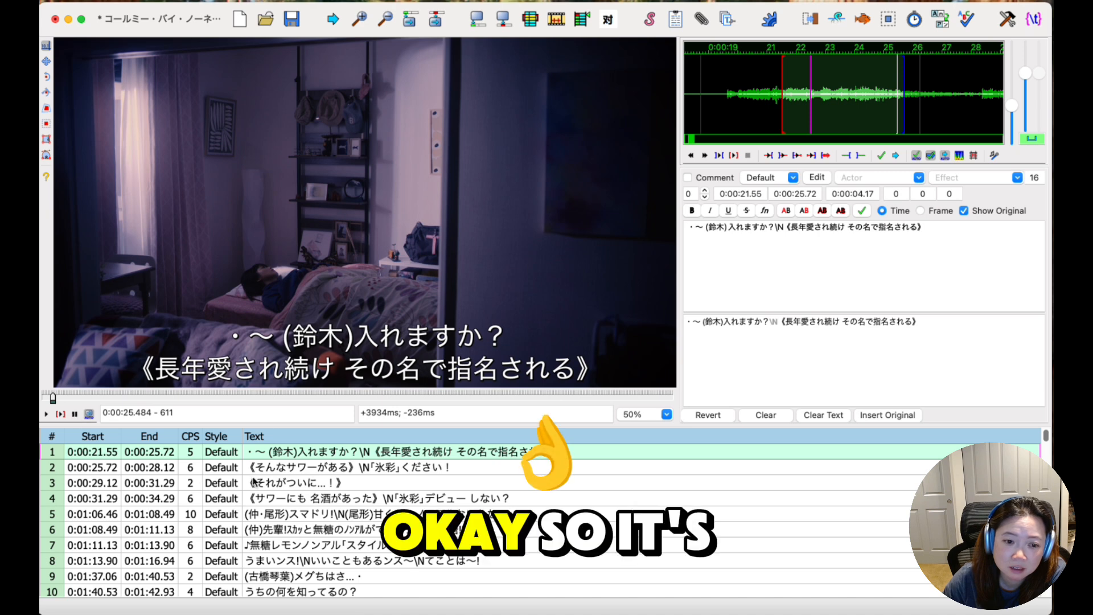
click(43, 396)
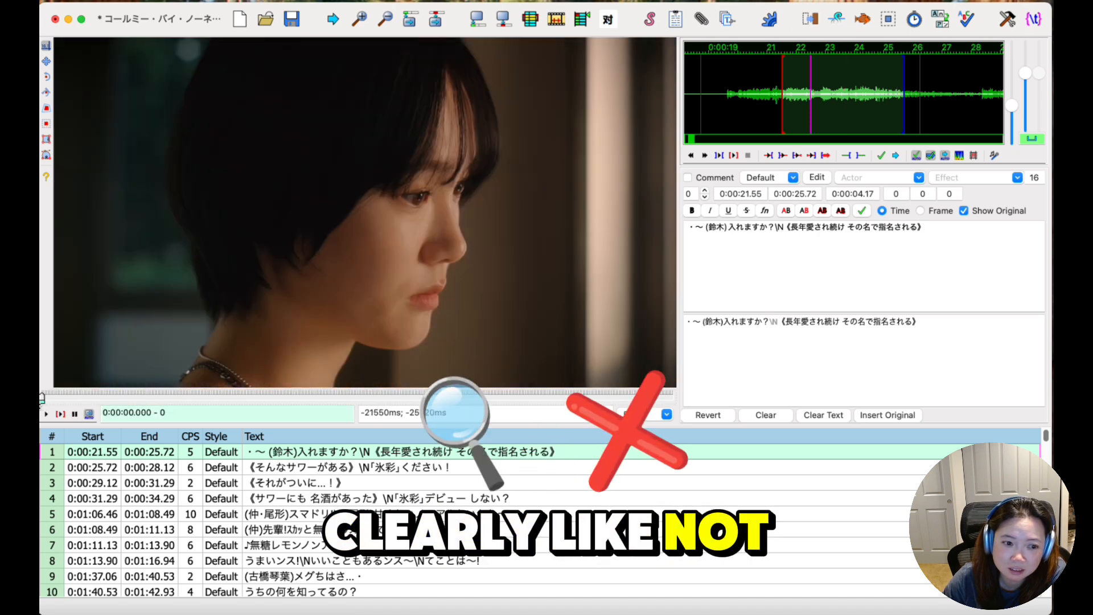
click(46, 414)
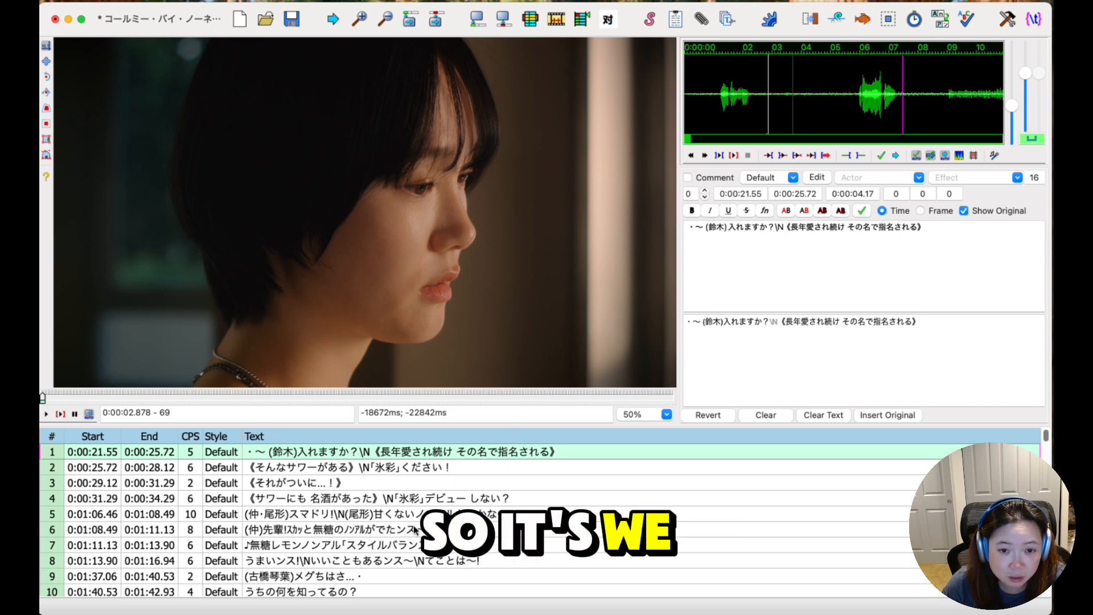
Check the line starting at 0:01:37.06 against the video and delete the eight lines before it.
click(357, 569)
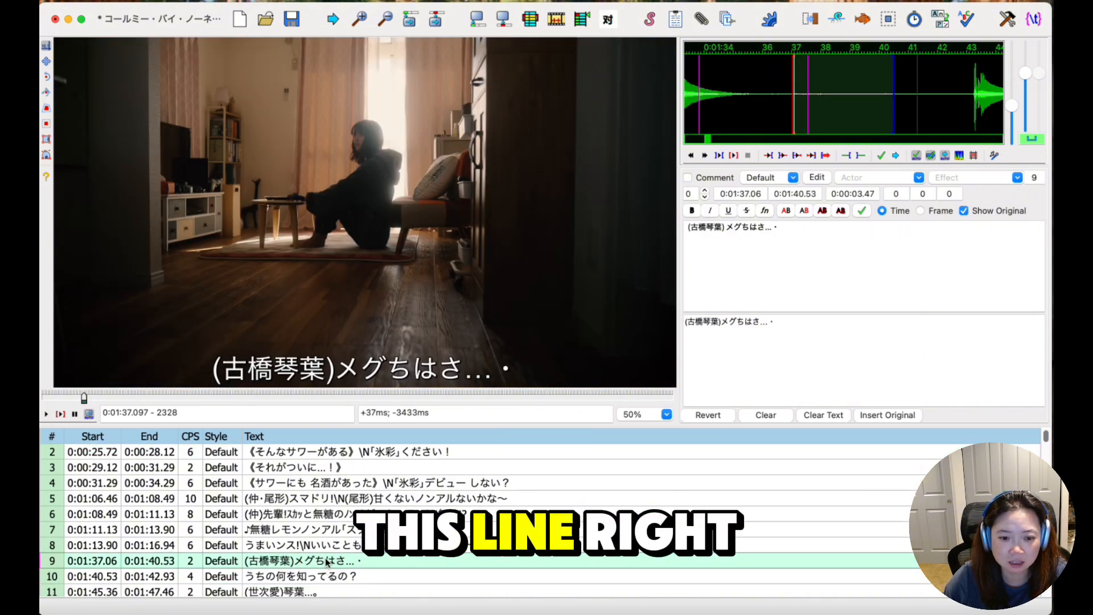
scroll(369, 532, up, 1)
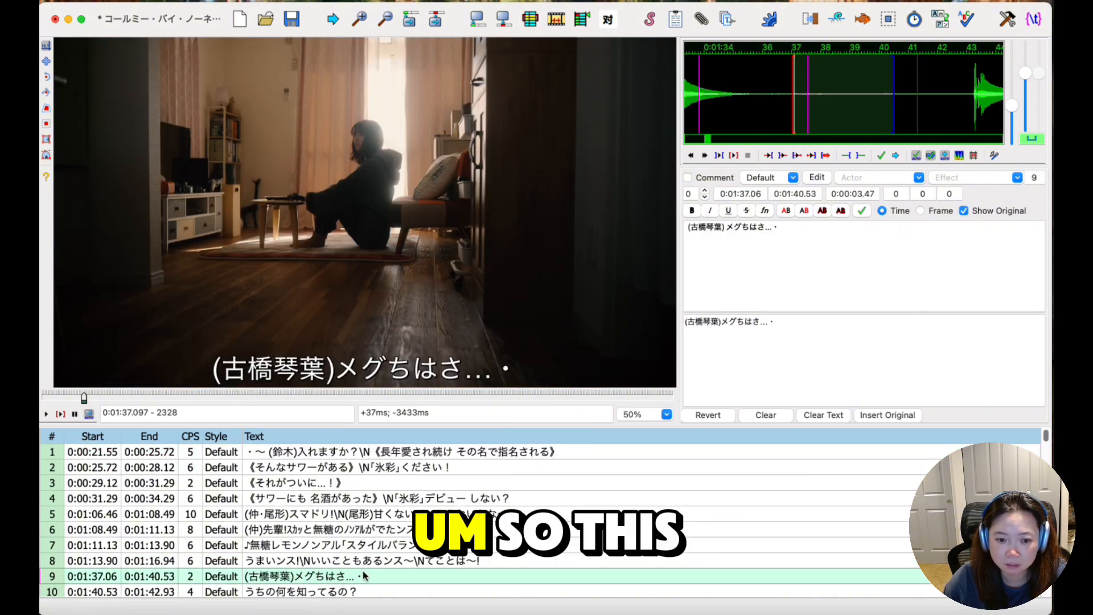
click(351, 557)
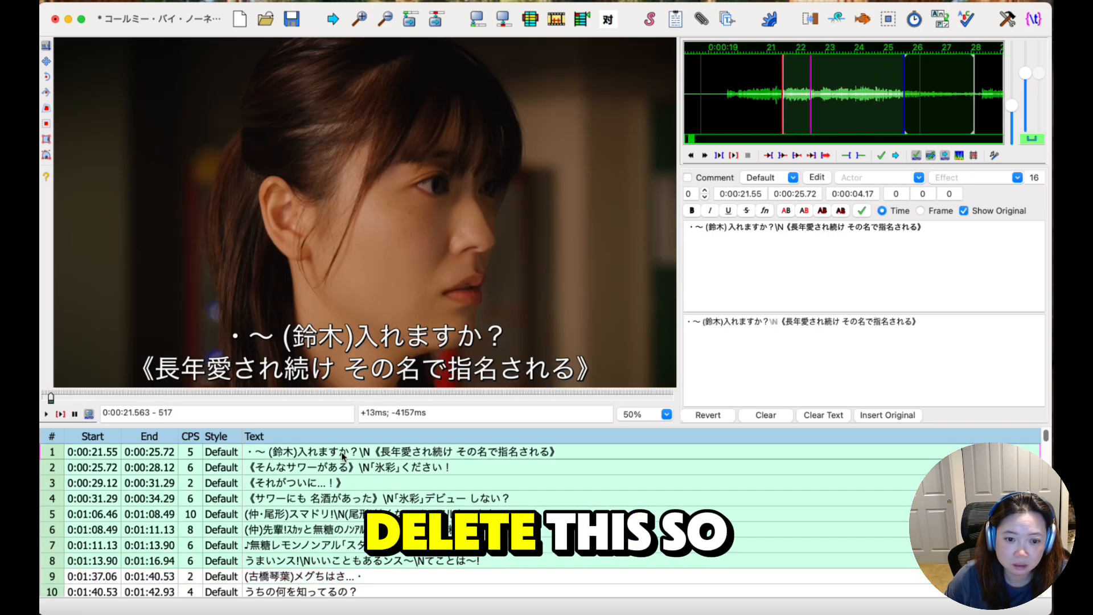
shift+click(344, 455)
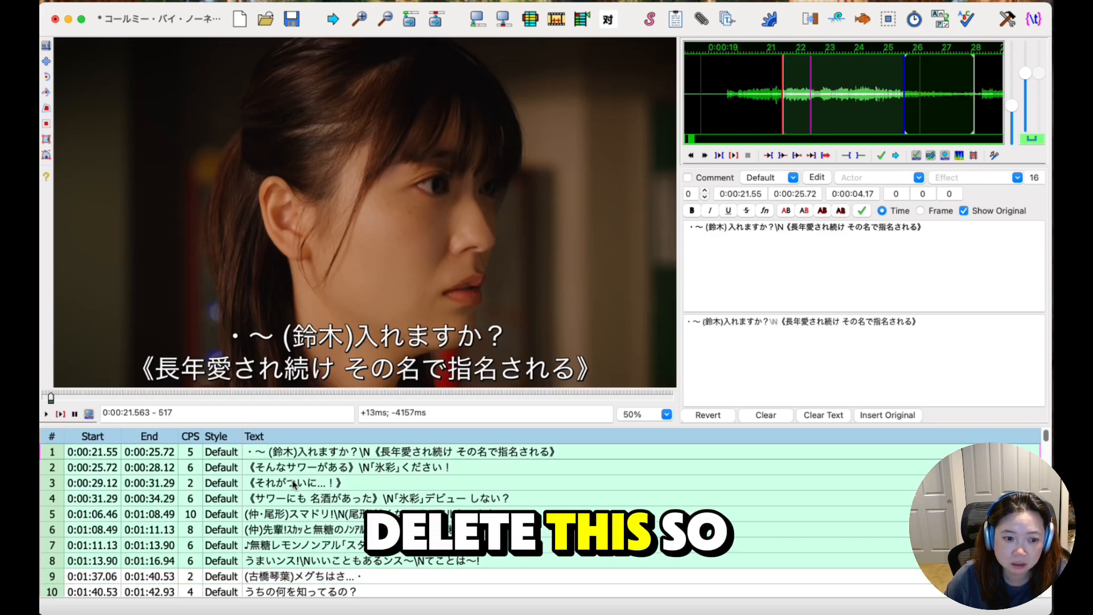
right_click(288, 492)
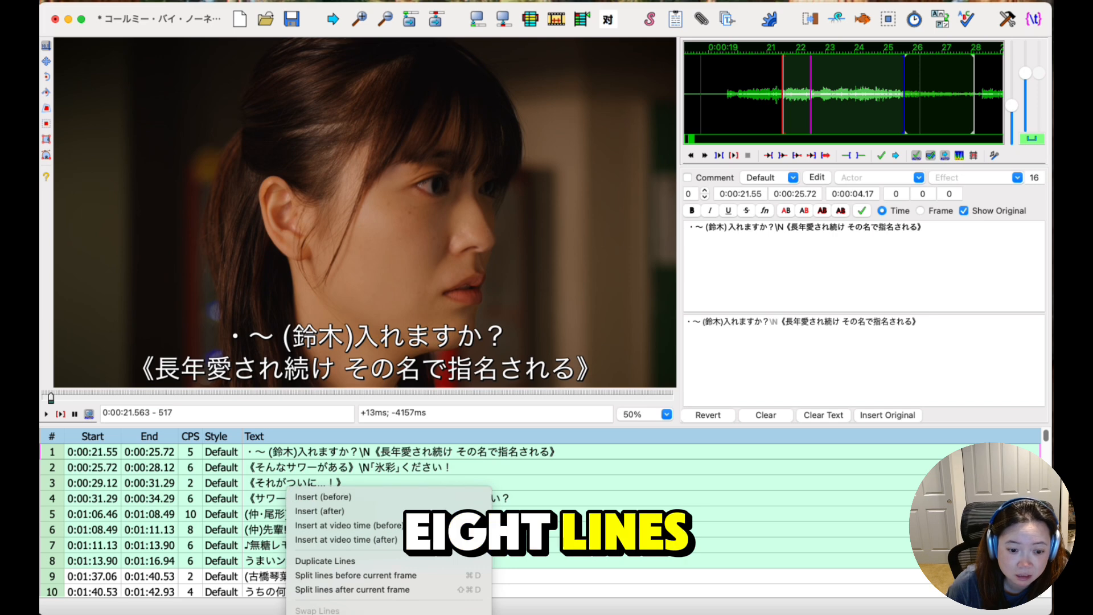
click(386, 573)
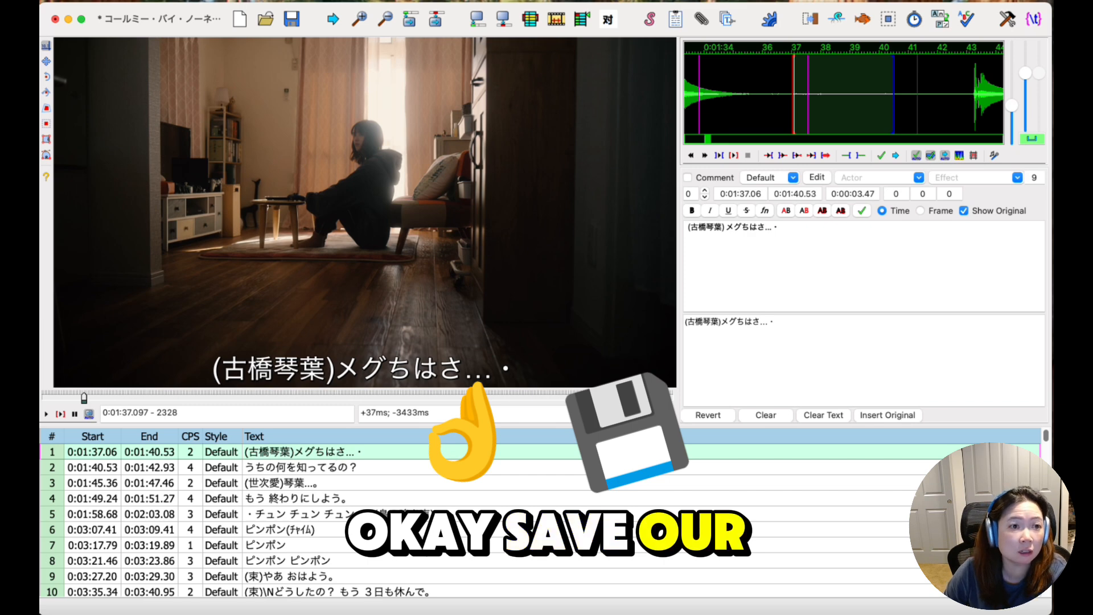
Export the cleaned subtitles as "Call Me by No Name E07 FOD-WEB-DL-1080p-H264-AAC-DramaClub.ja-JP.ass" in the Call Me by No Name [FOD] folder.
click(40, 1)
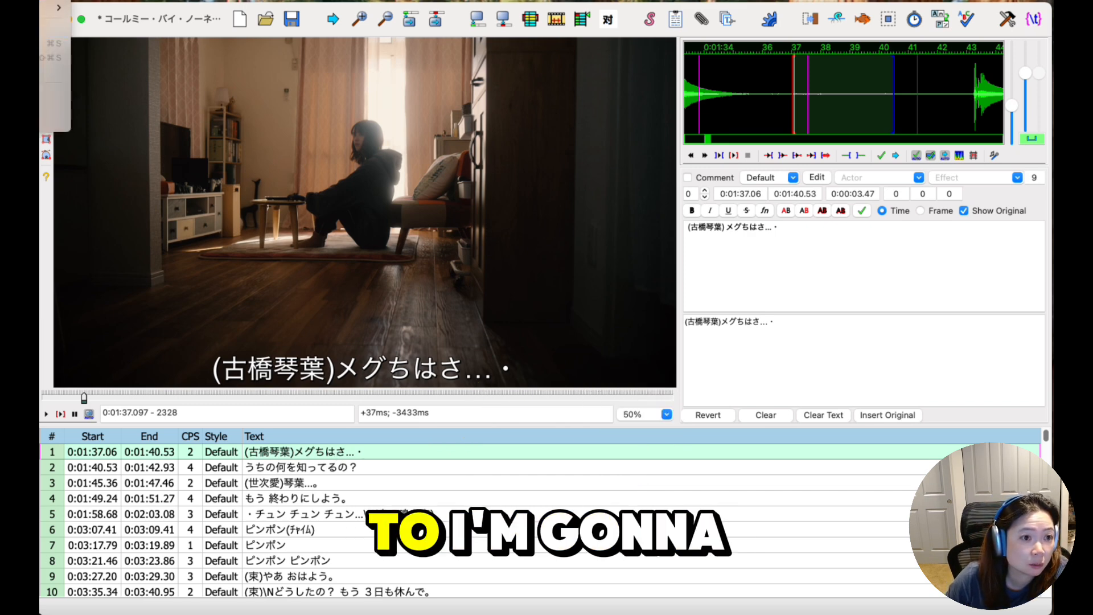
click(52, 72)
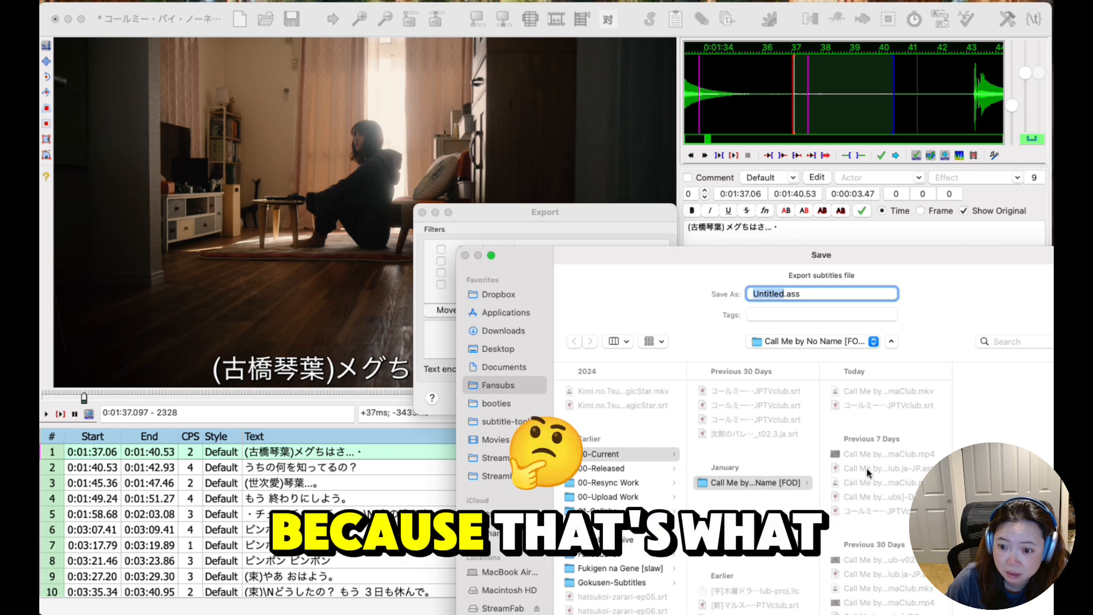
scroll(870, 486, down, 2)
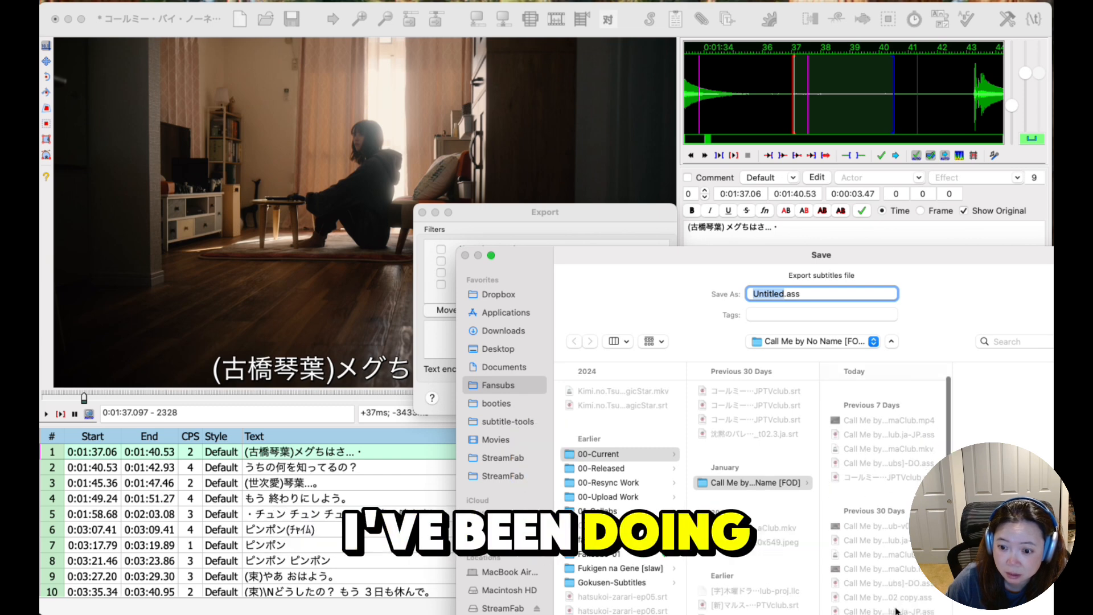
click(848, 293)
key(BackSpace)
text(7)
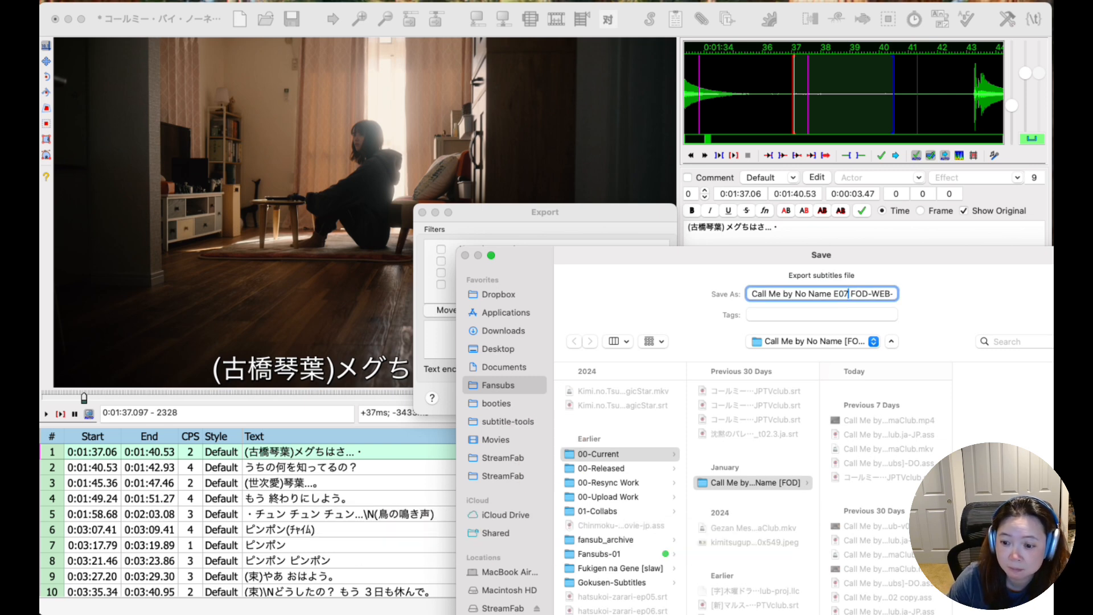
key(Return)
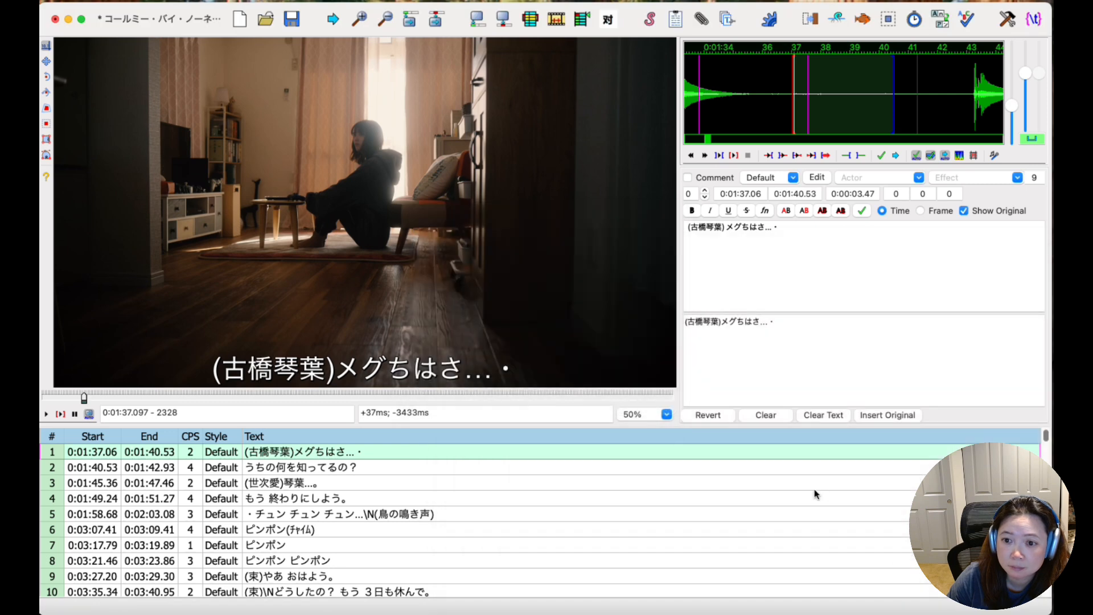
Close the original SRT without saving its changes and open the exported E07 "ja-JP.ass" file from Finder.
click(55, 20)
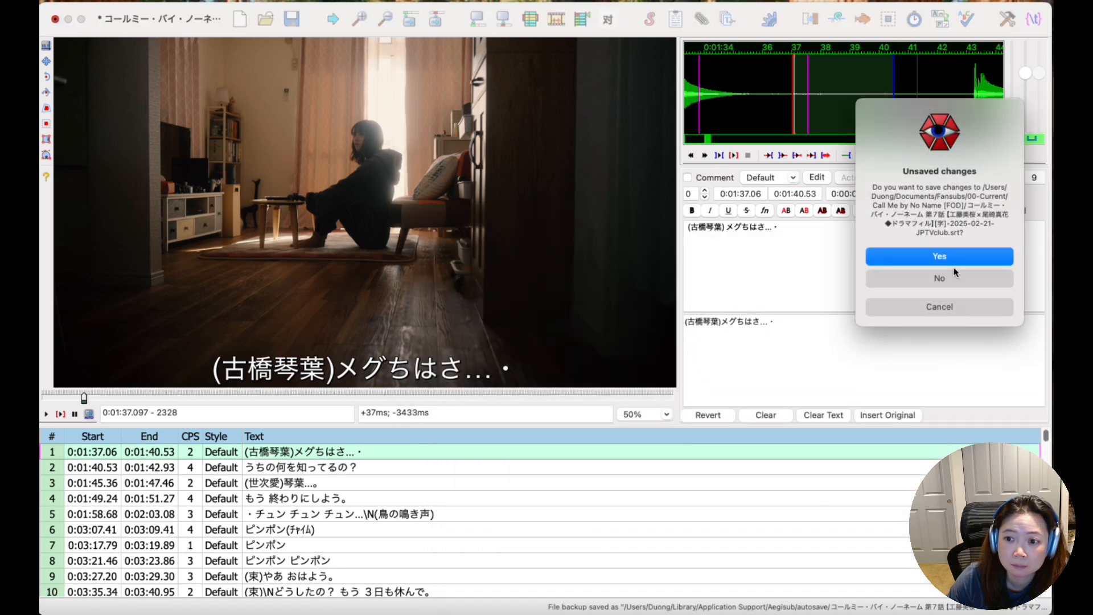
click(955, 280)
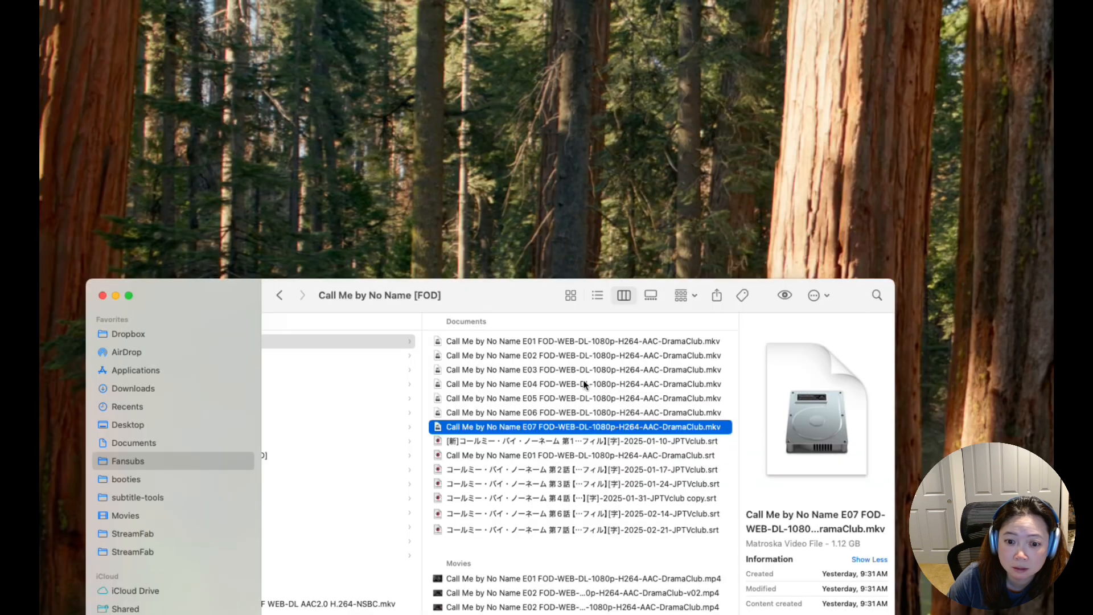
scroll(519, 458, down, 5)
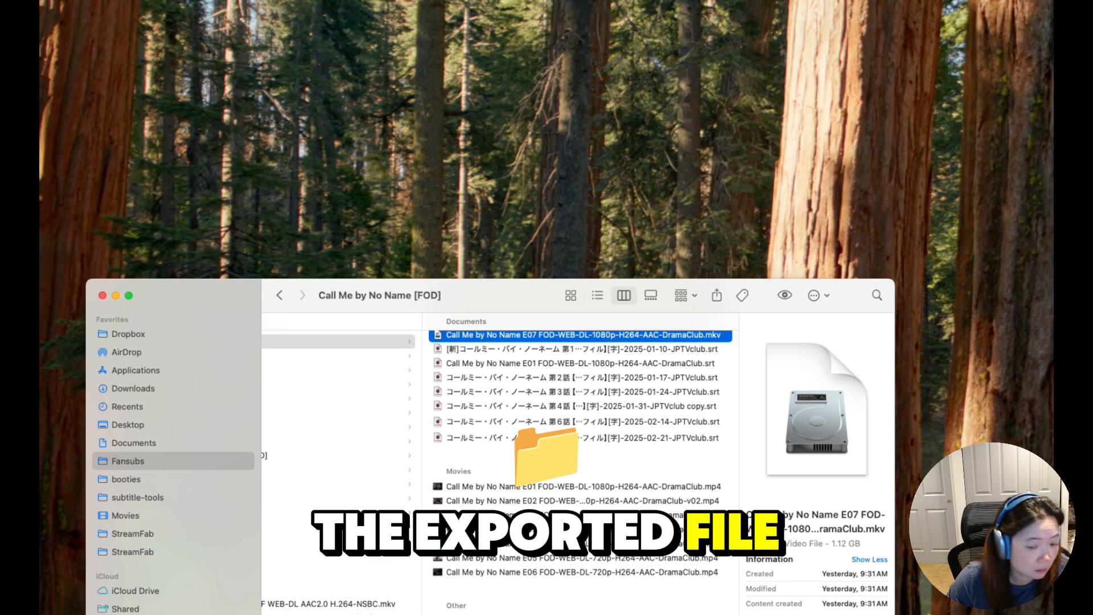
scroll(513, 430, up, 5)
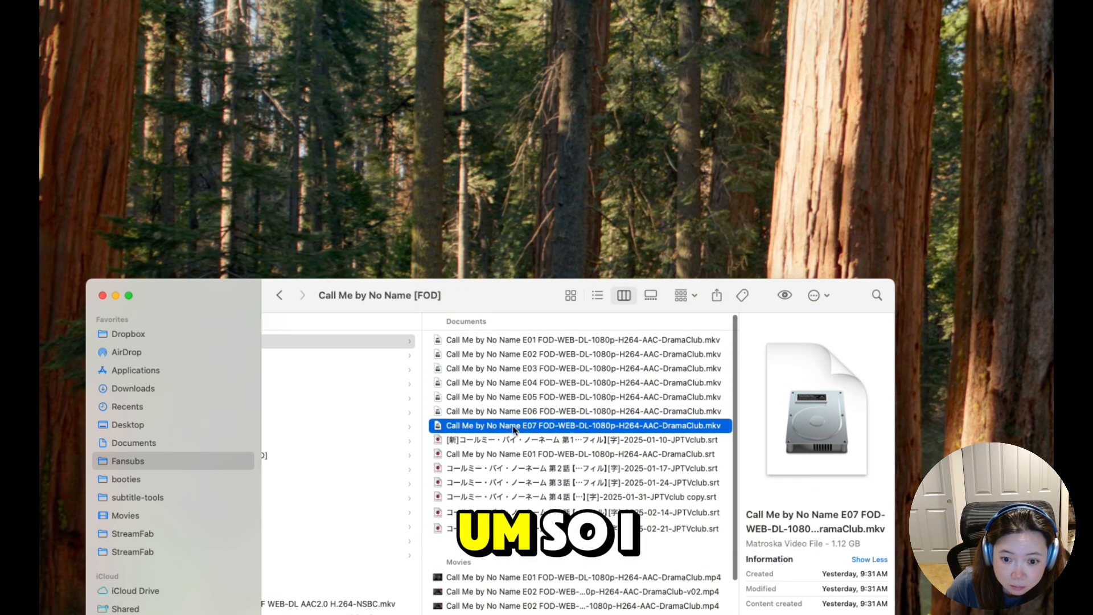
scroll(578, 455, down, 10)
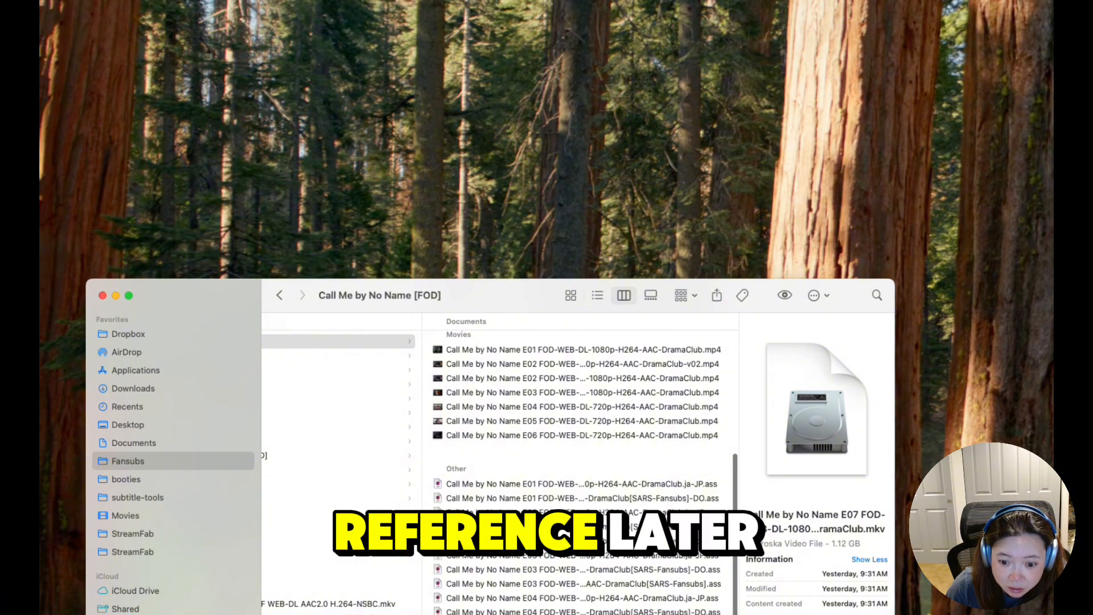
click(580, 612)
double_click(555, 613)
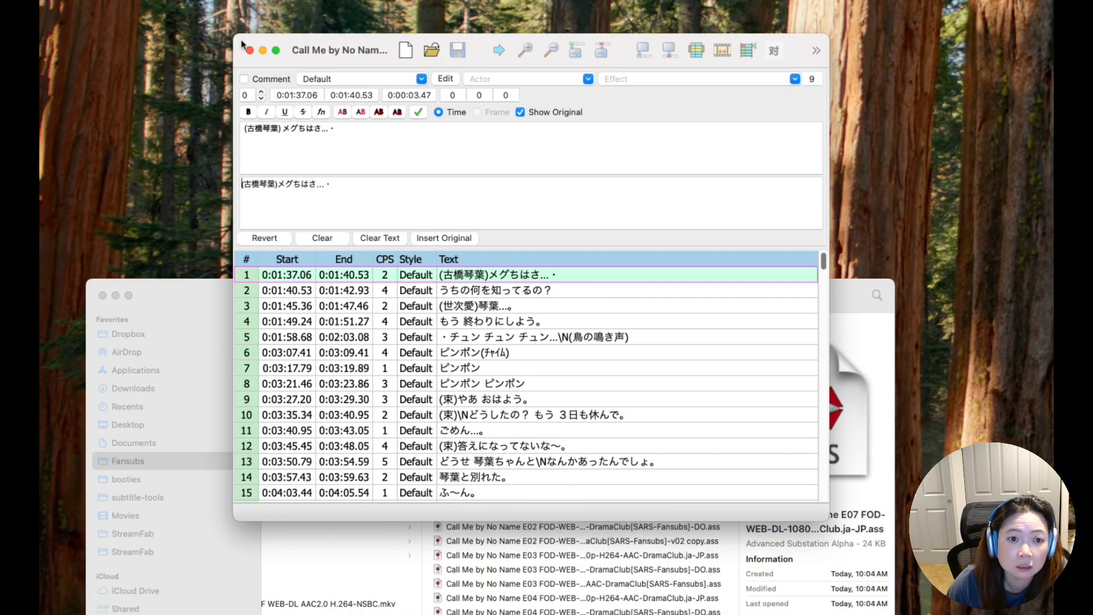
Enlarge the subtitle window to fill the screen and load "Call Me by No Name E07 FOD-WEB-DL-1080p-H264-AAC-DramaClub.mkv" from Finder as its video.
drag(234, 35, 37, 3)
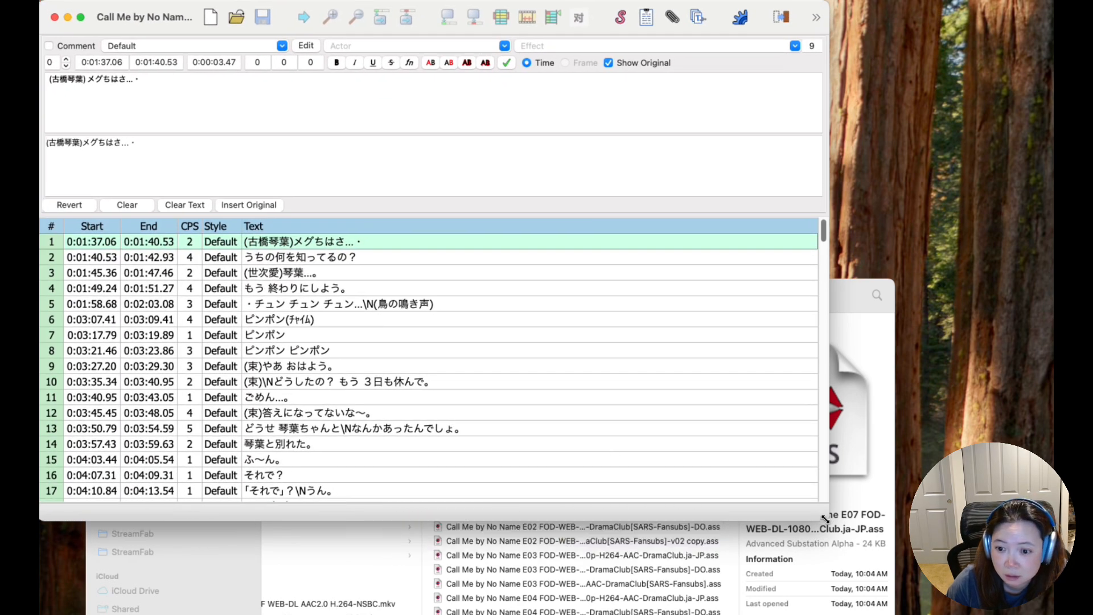
drag(825, 518, 1045, 609)
key(super+Tab)
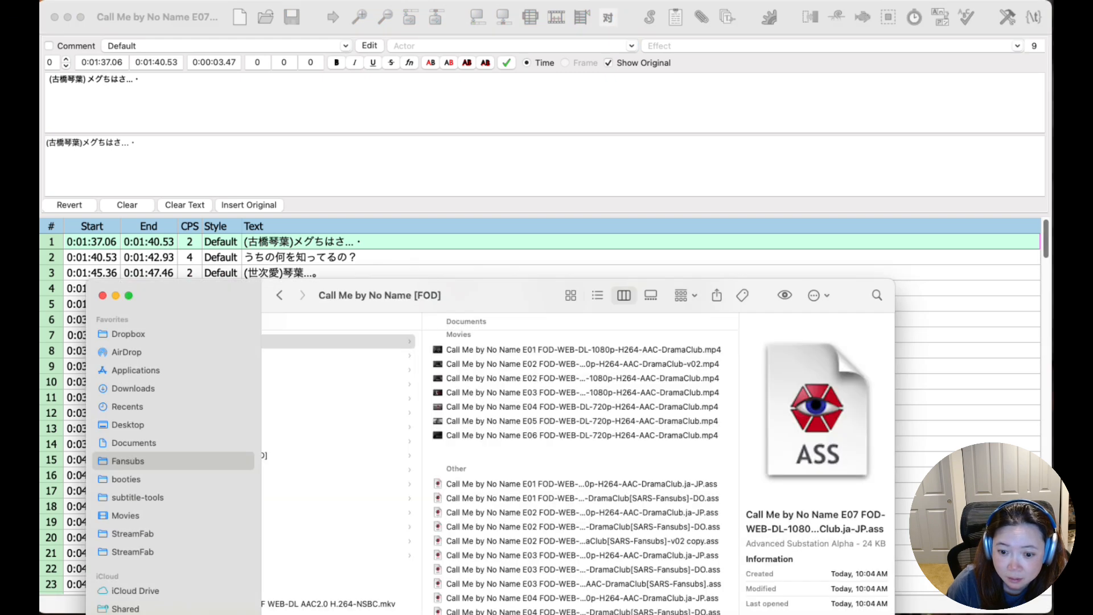
scroll(533, 433, up, 10)
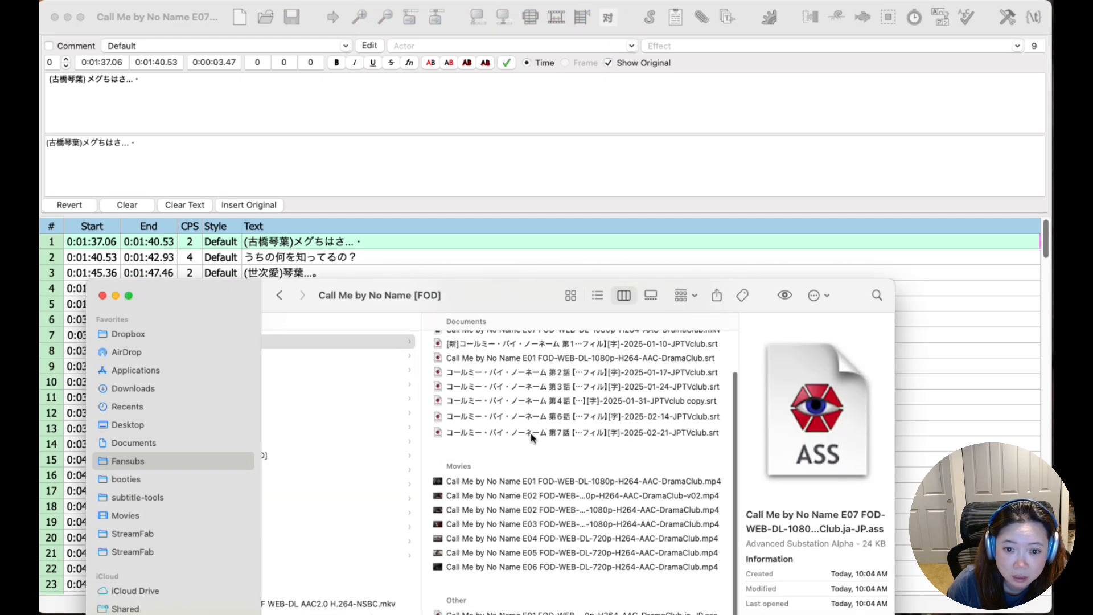
click(531, 431)
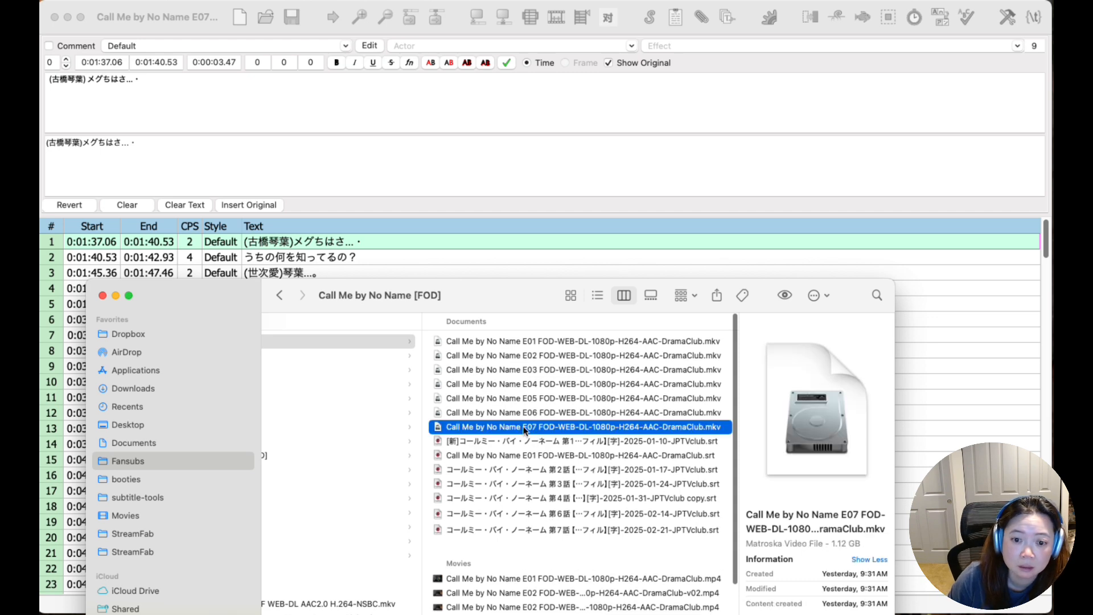
drag(511, 426, 520, 170)
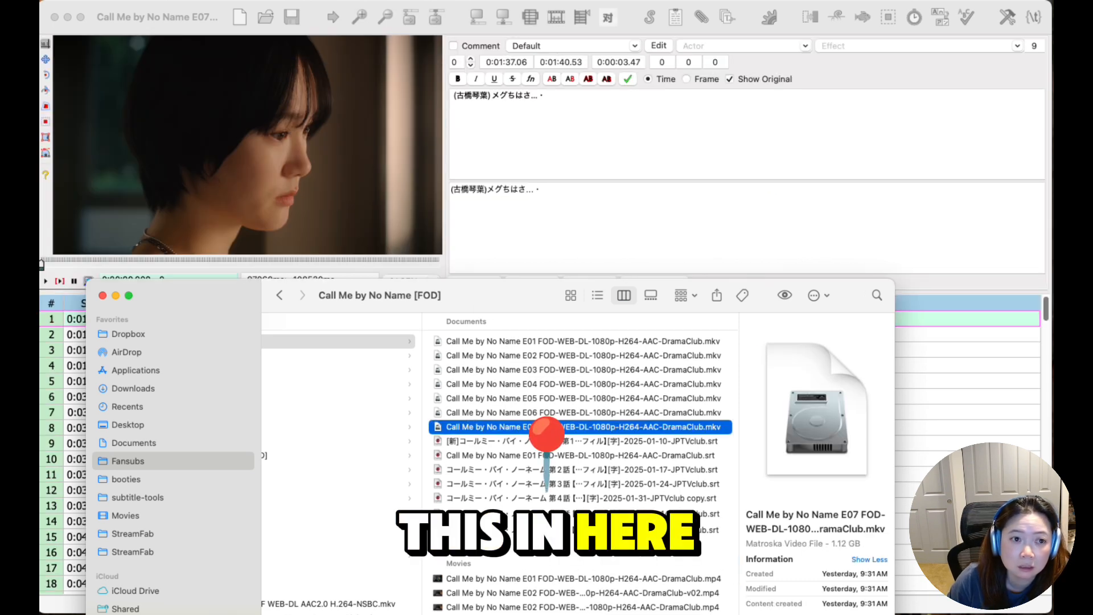
Return to the subtitle window and load the audio waveform from the episode 7 video.
click(167, 22)
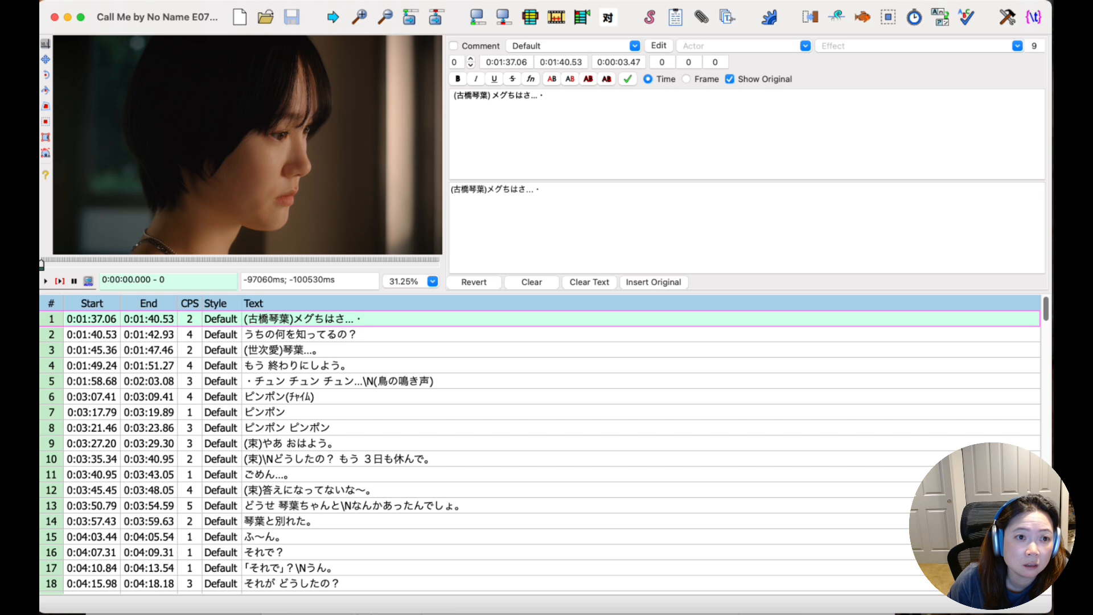
click(85, 1)
mouse_move(113, 1)
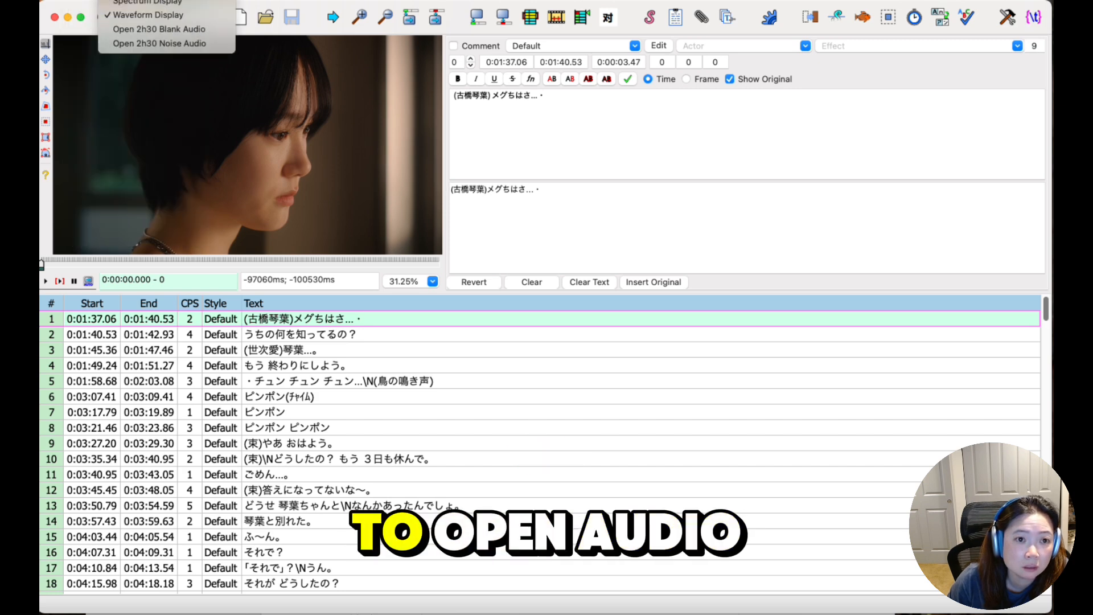
click(150, 0)
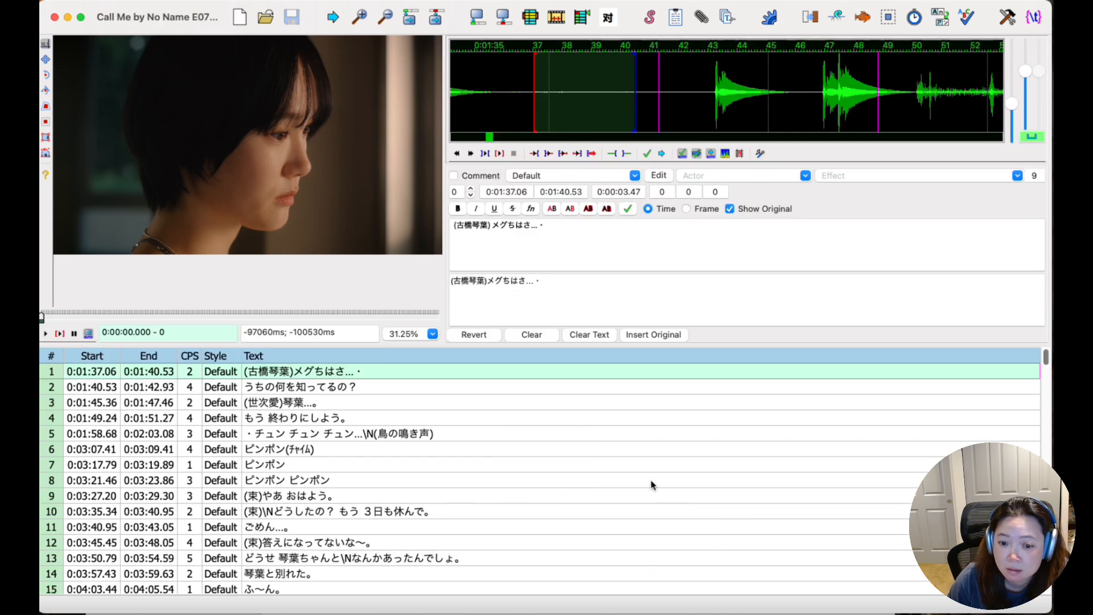
scroll(363, 412, down, 20)
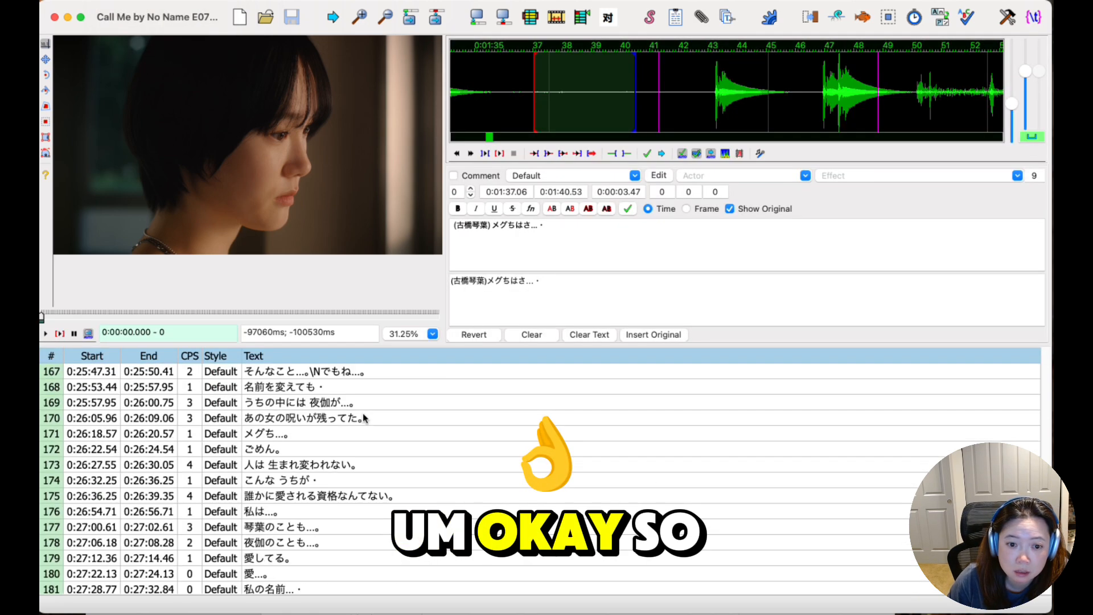
scroll(364, 418, down, 11)
scroll(364, 418, up, 2)
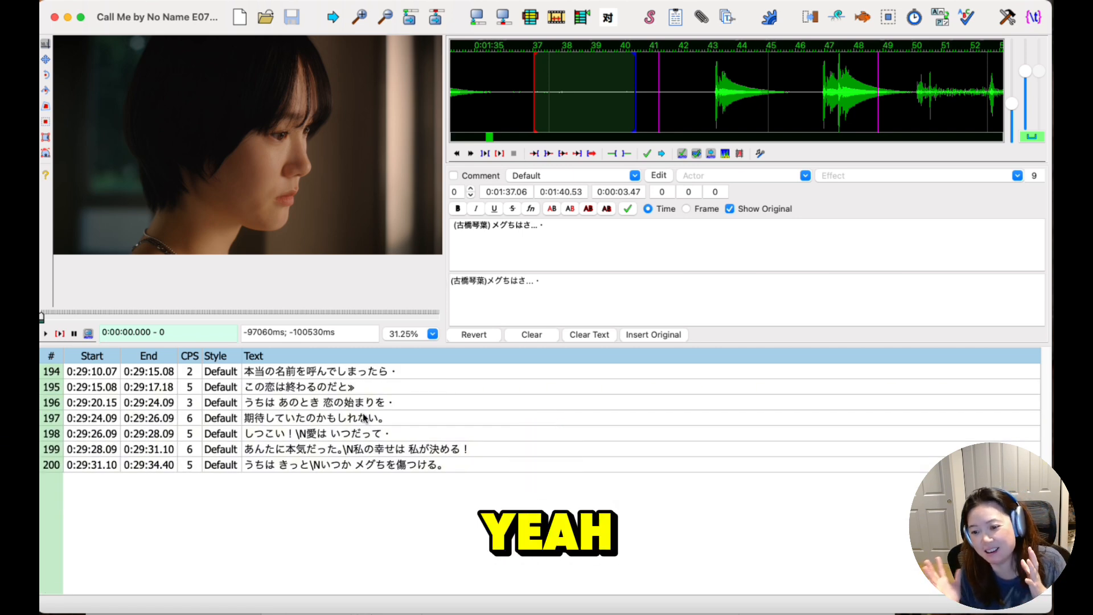
scroll(316, 389, up, 20)
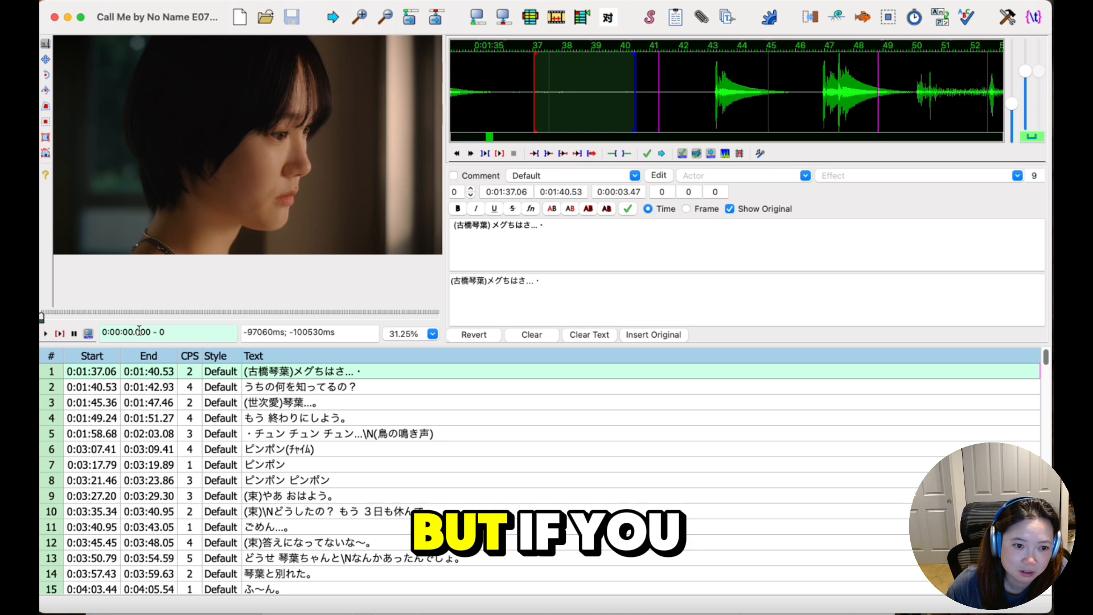
Play the video's opening to locate the first spoken line and calculate 37.06-1.07 in Spotlight.
click(71, 334)
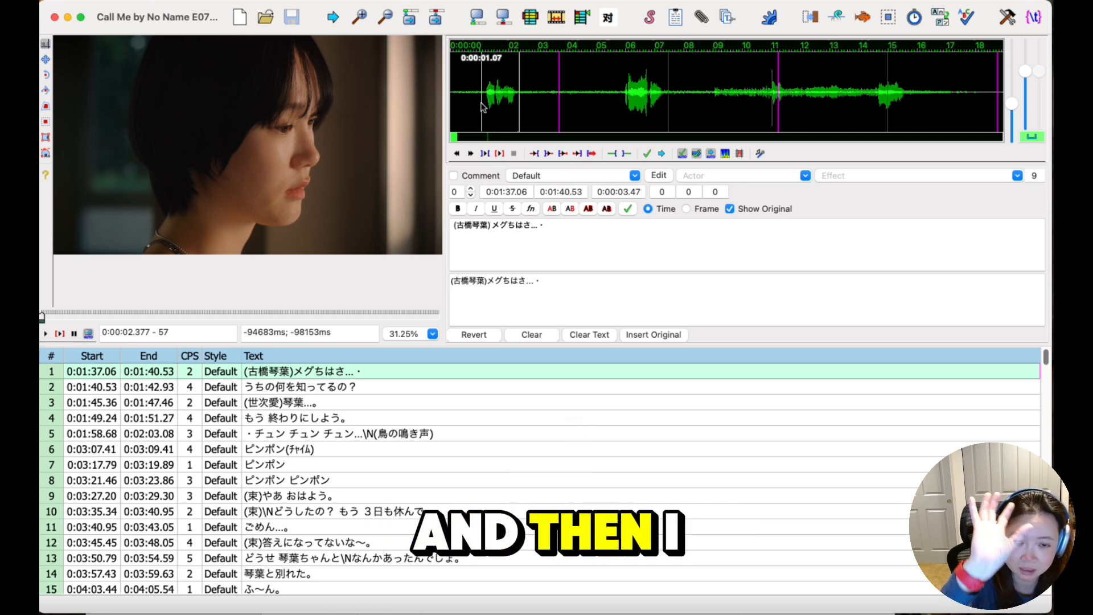
key(super+space)
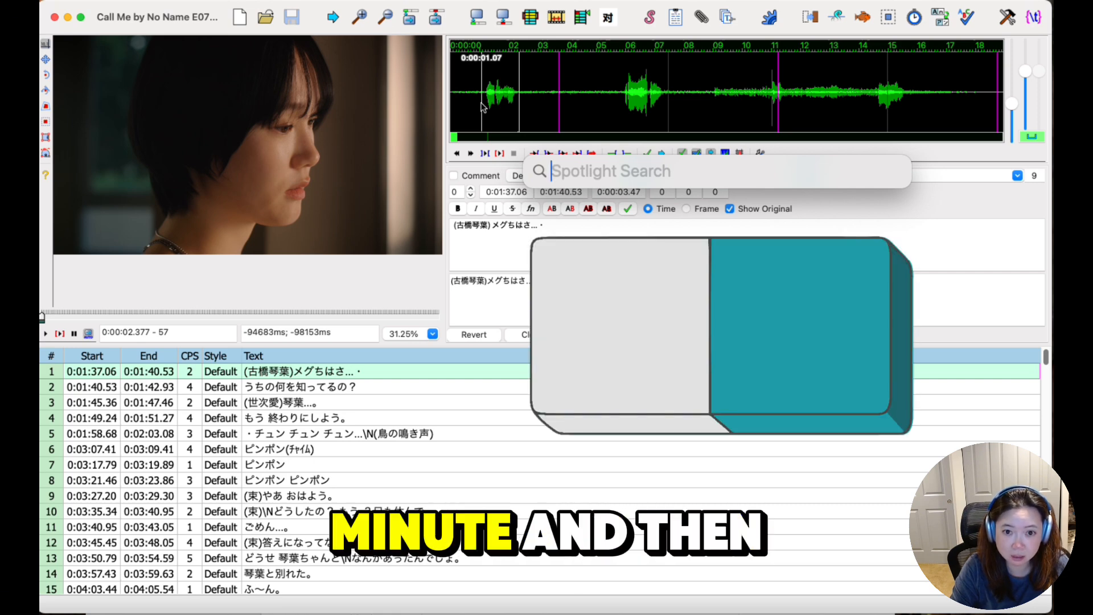
text(37)
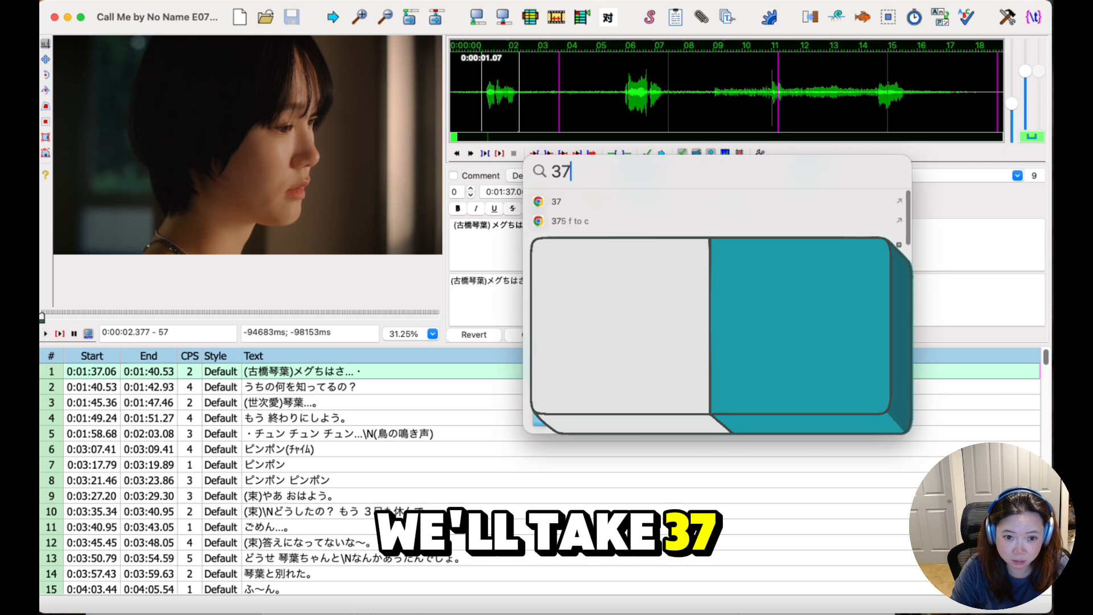
text(.06-)
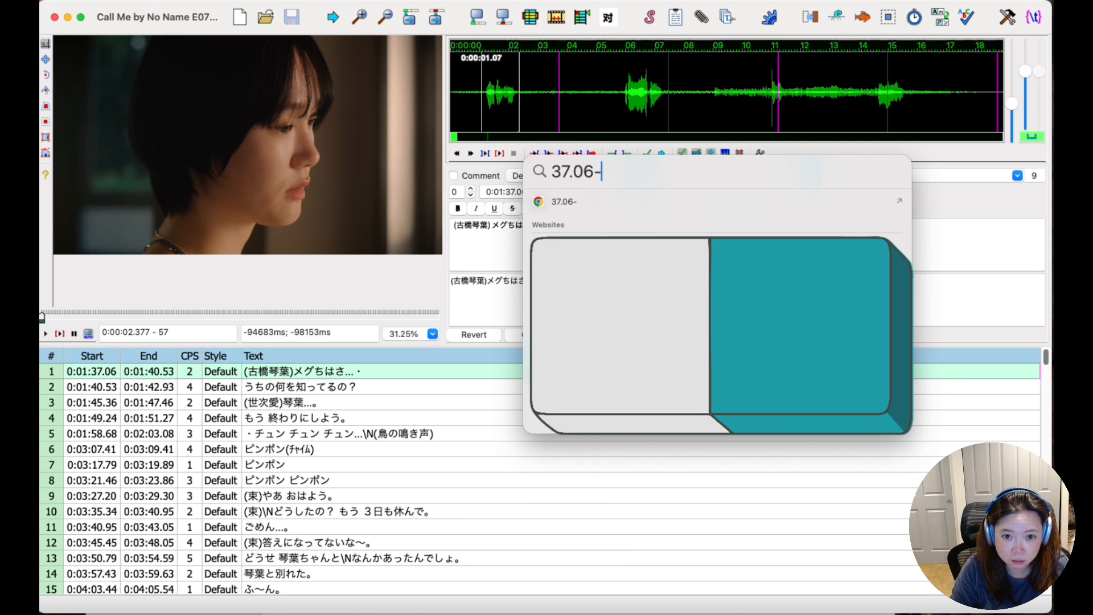
text(1.07)
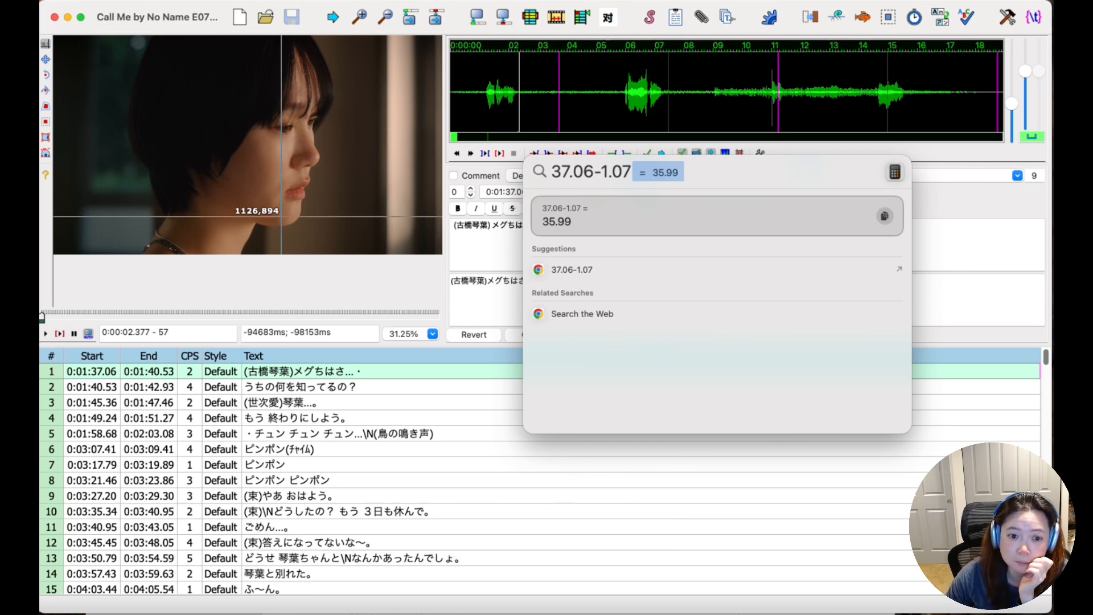
Select the first subtitle line and bring up the Shift Times settings.
click(255, 388)
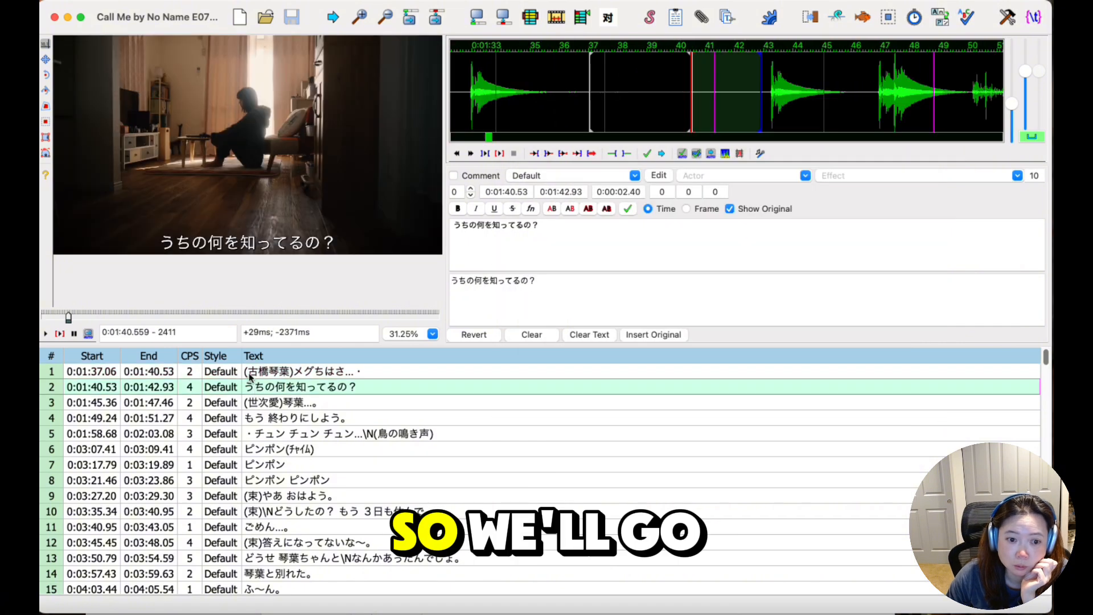
click(251, 374)
click(53, 0)
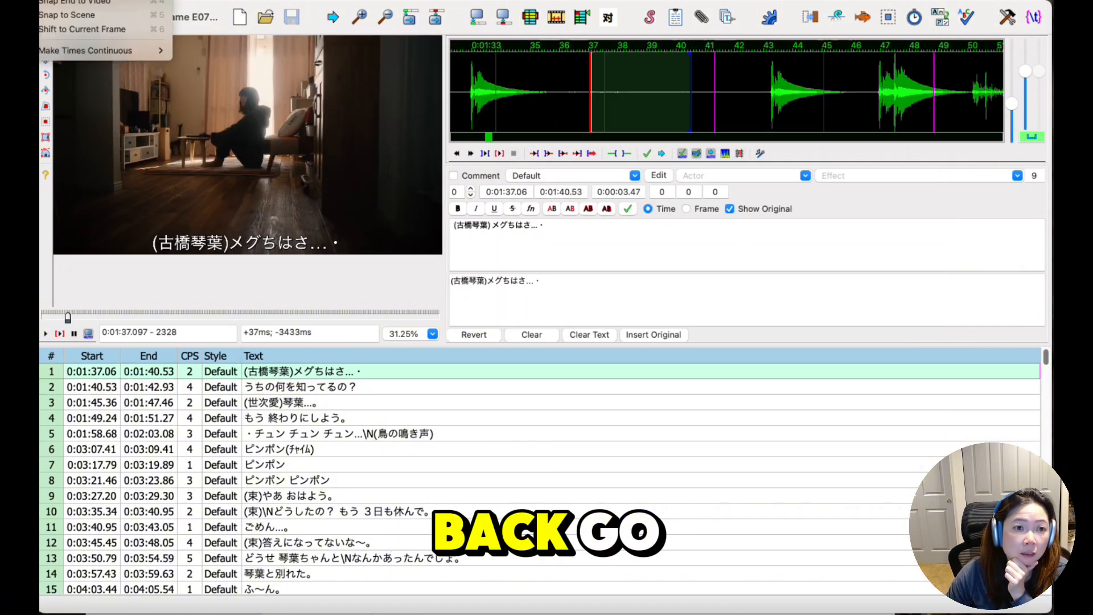
click(214, 388)
click(230, 386)
click(251, 374)
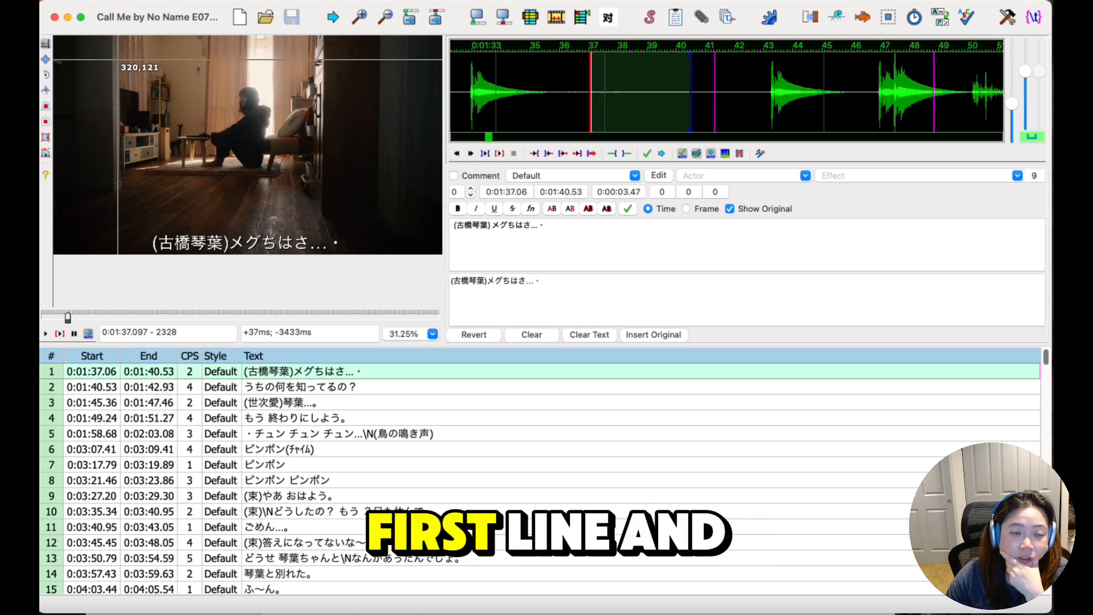
click(53, 0)
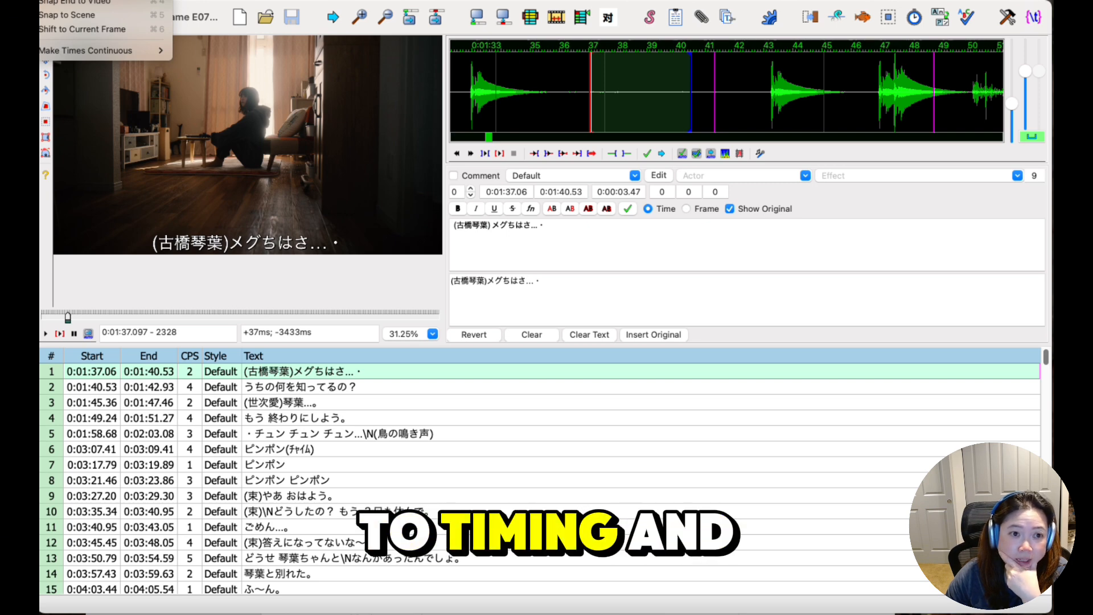
click(74, 0)
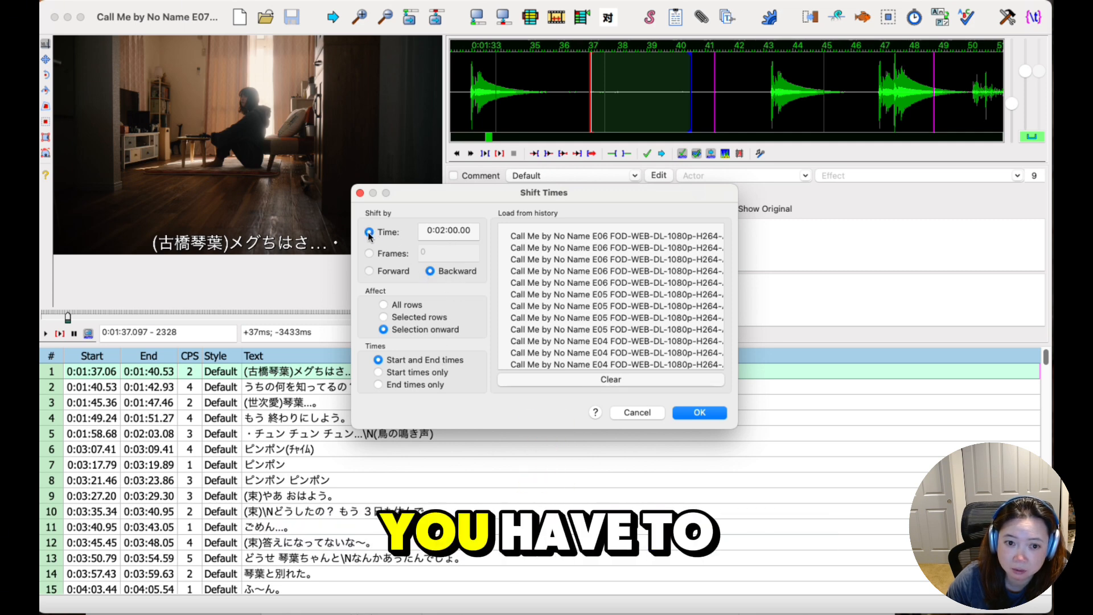
Shift start and end times backward by 0:01:35.99 from the selected line onward.
click(440, 231)
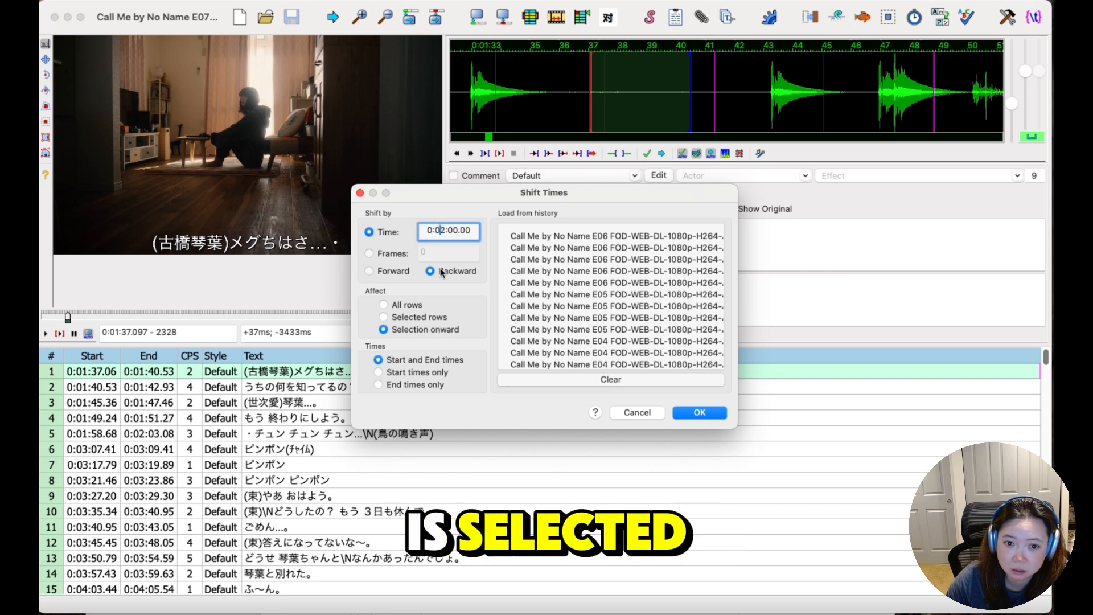
text(1)
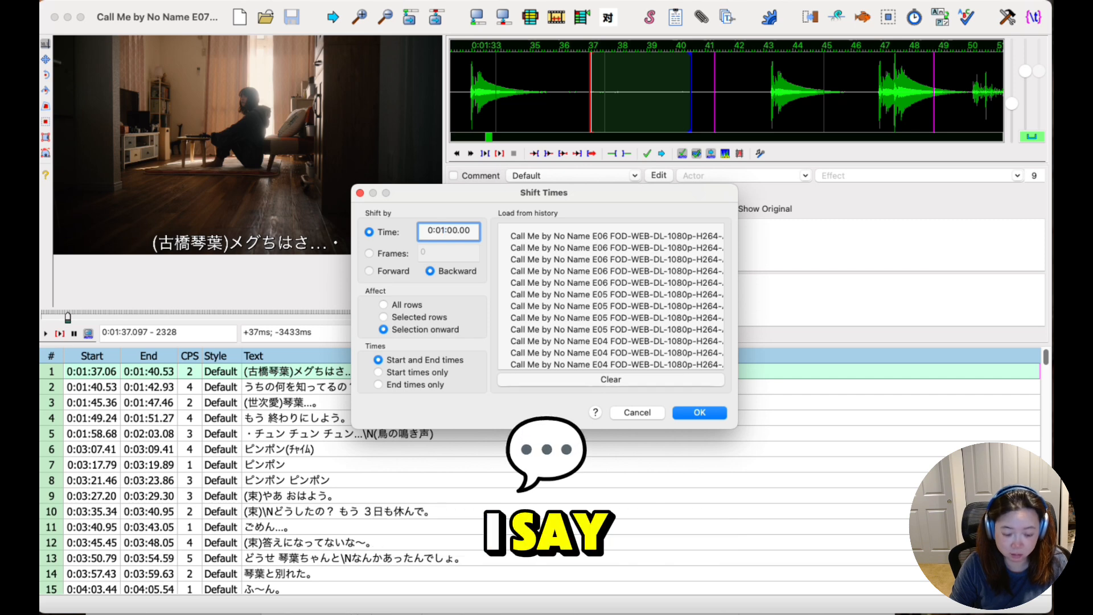
key(super+space)
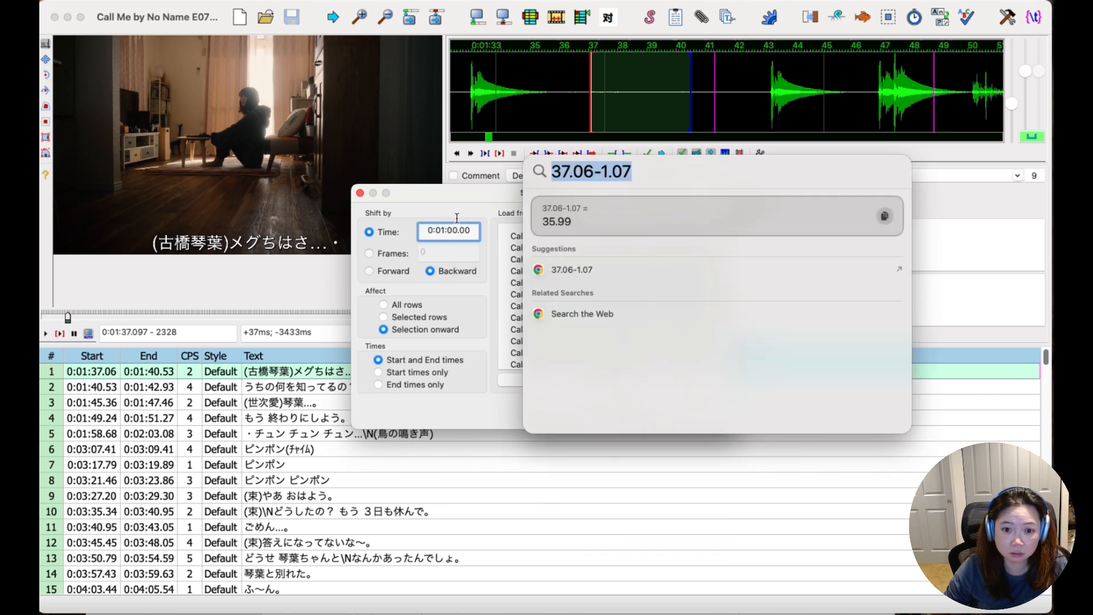
key(Escape)
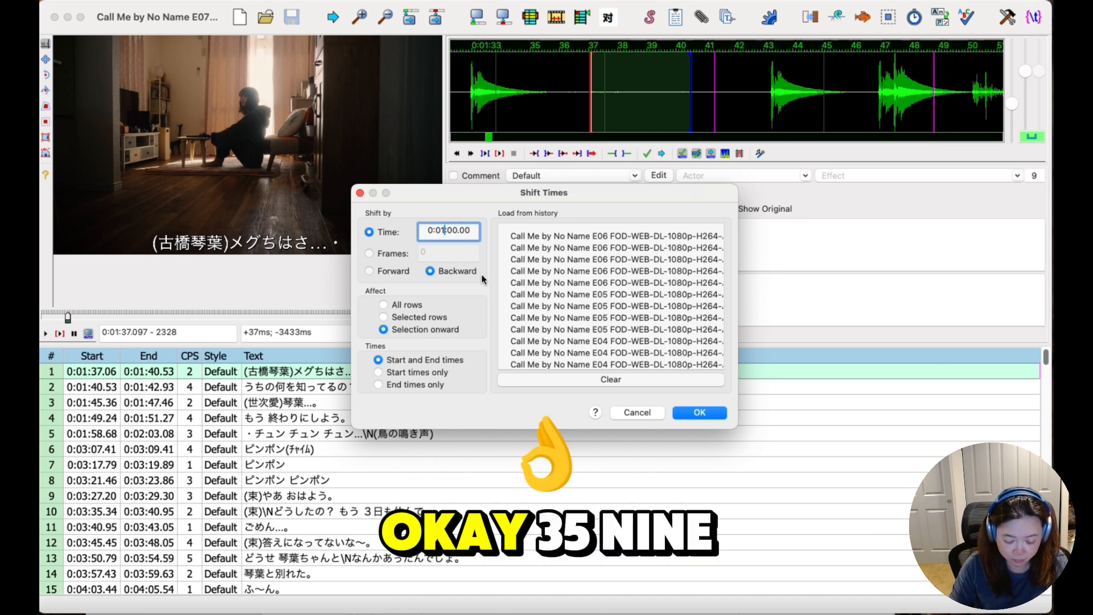
text(35.99)
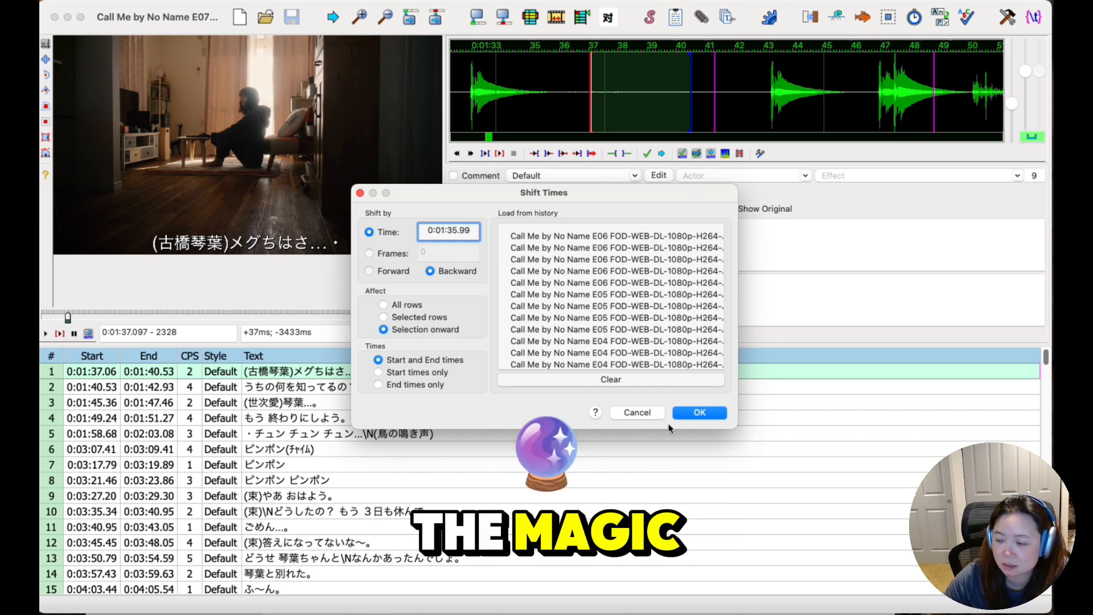
click(700, 412)
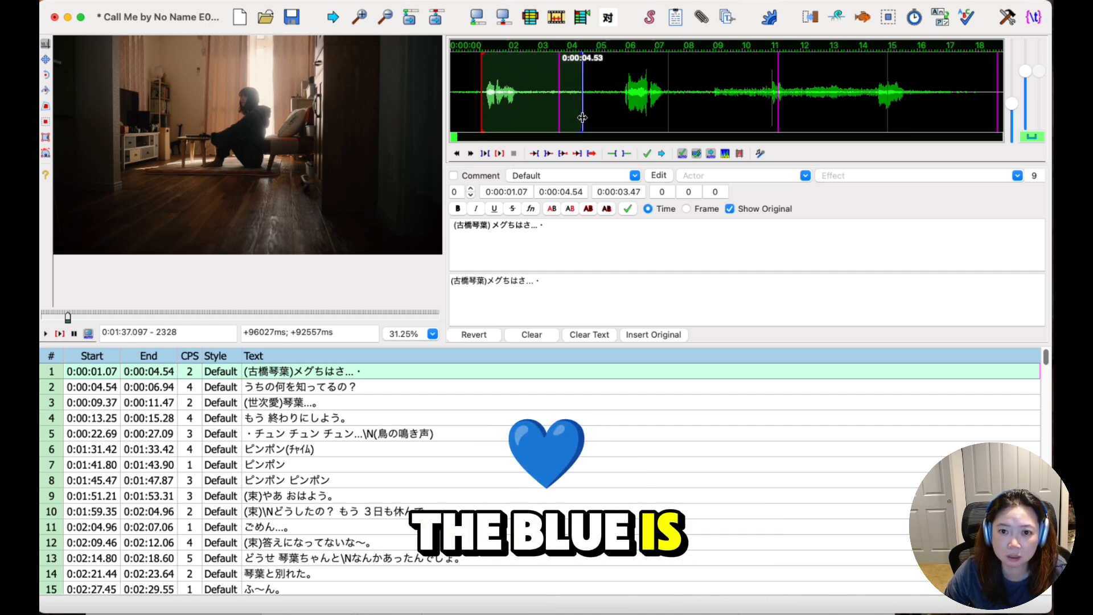
Set the first line's end to 0:00:03.51 on the waveform and check it by playing the video from the start.
mouse_move(582, 117)
mouse_down()
mouse_move(535, 118)
mouse_move(551, 119)
mouse_up()
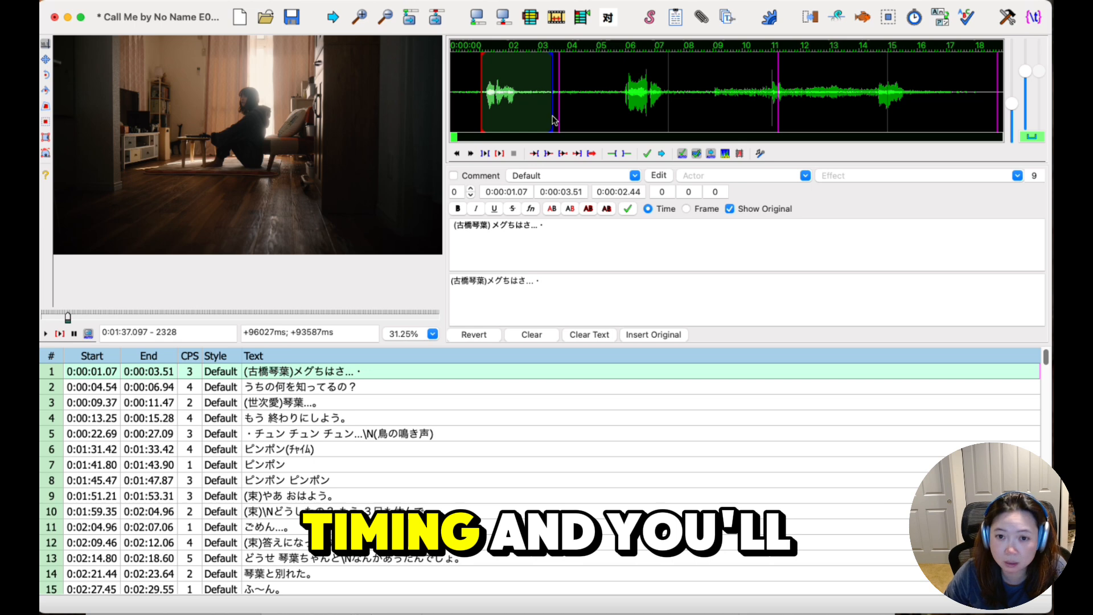
key(Return)
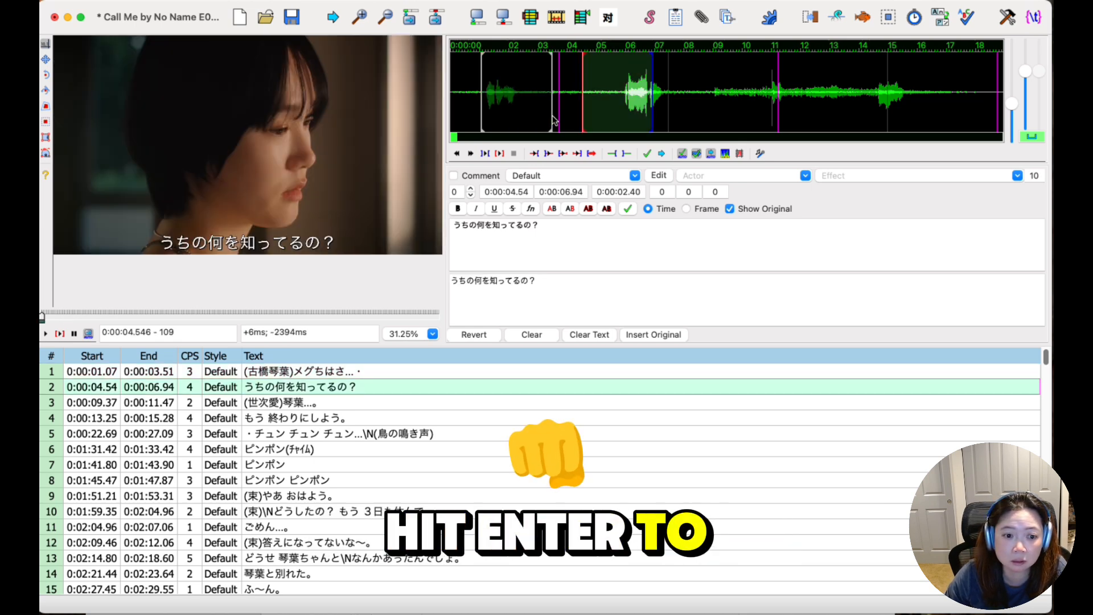
click(290, 375)
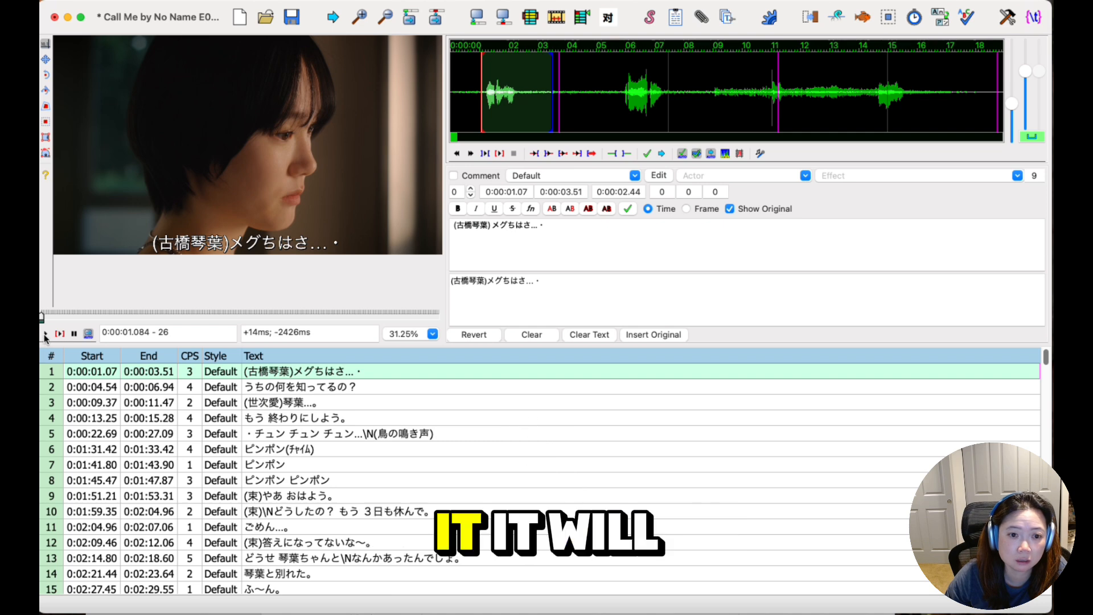
click(144, 389)
click(149, 370)
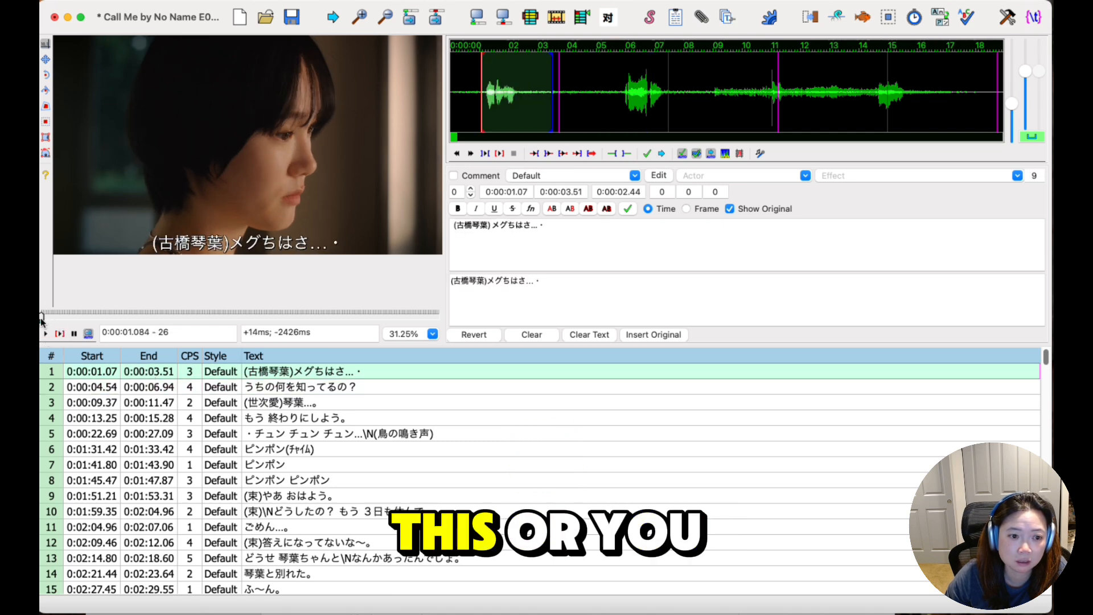
click(41, 317)
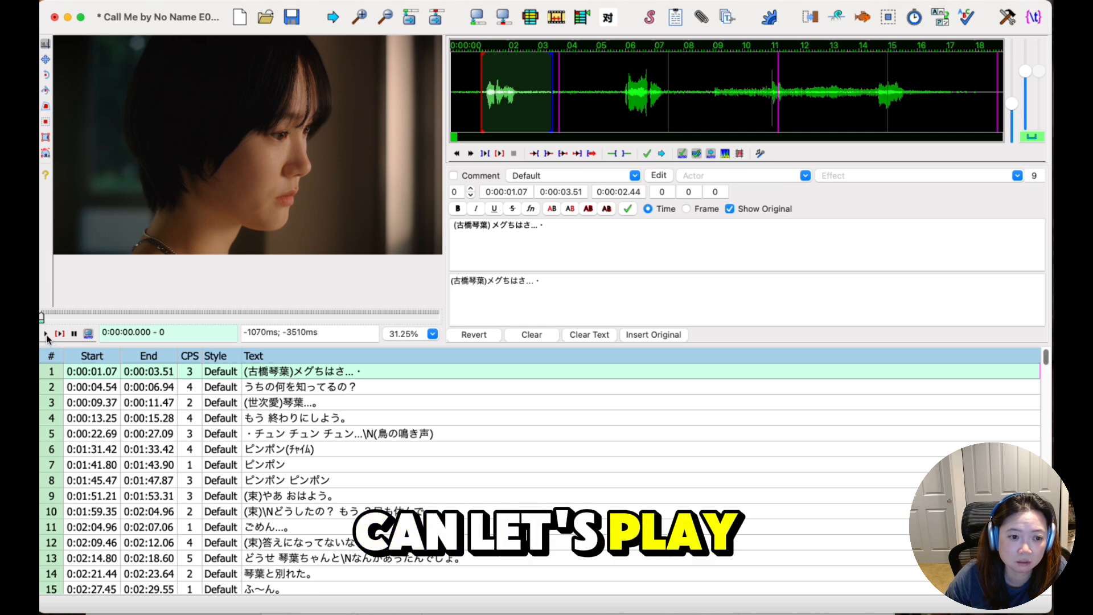
click(45, 334)
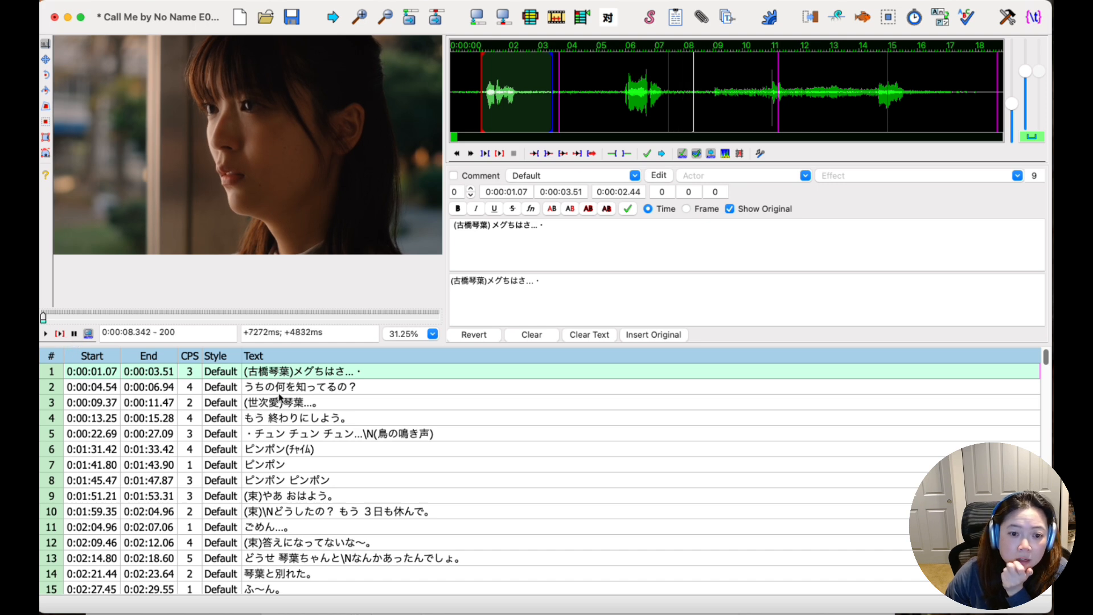
Retime the second line on the waveform to 0:00:05.60–0:00:08.31, play its audio, and commit the timing.
click(275, 389)
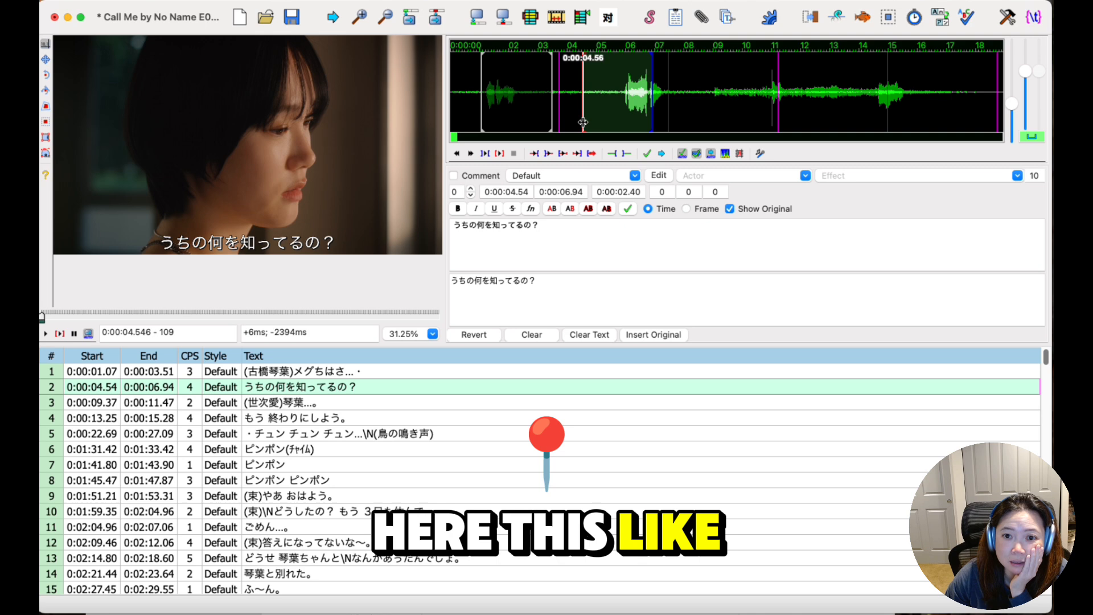
click(614, 109)
right_click(691, 118)
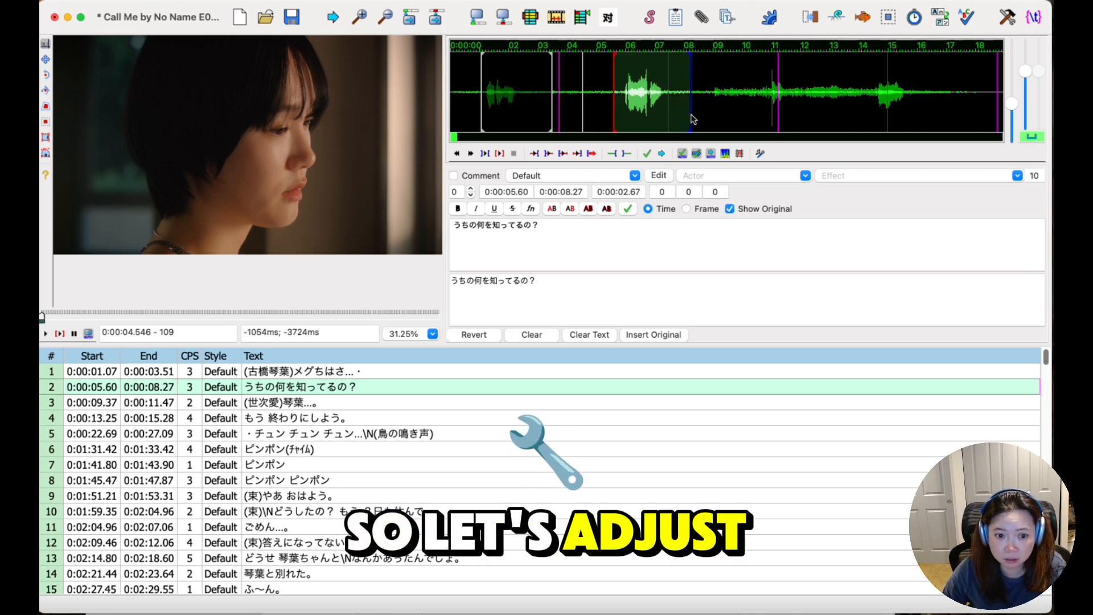
right_click(693, 117)
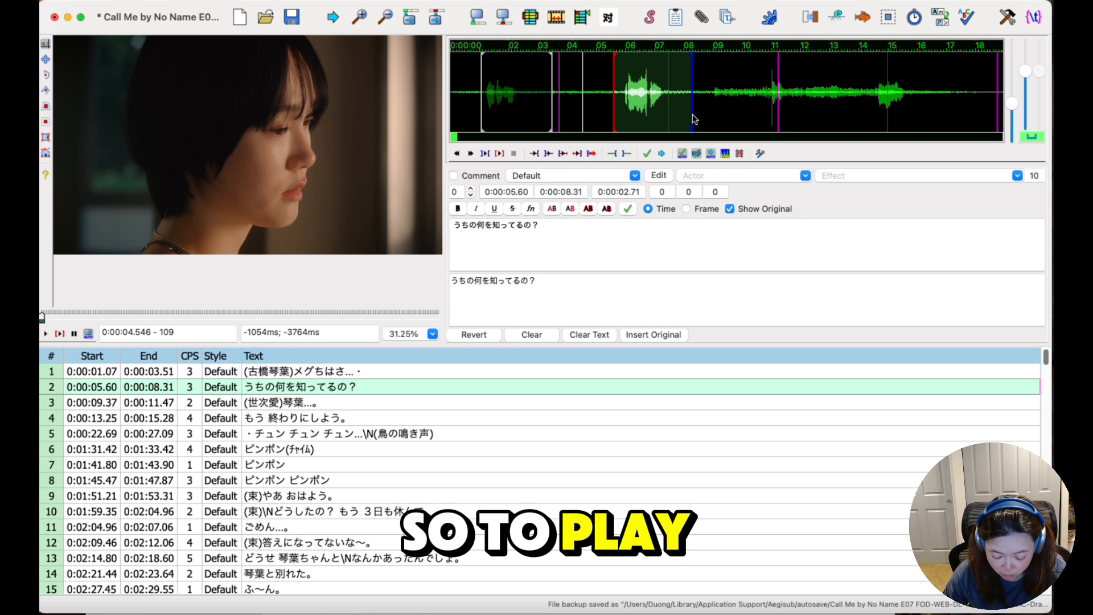
key(space)
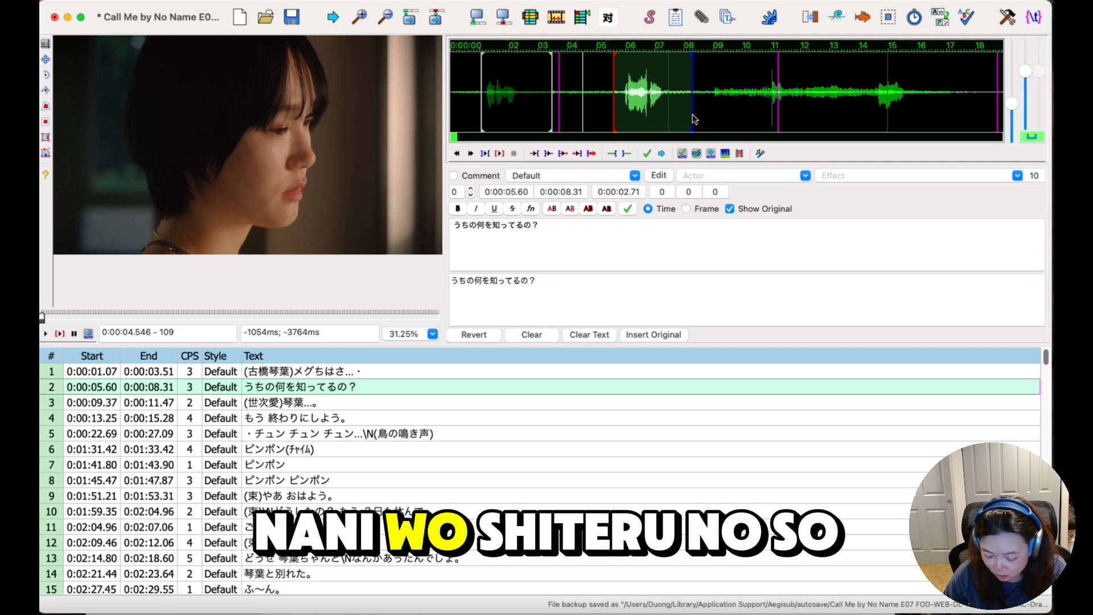
key(Return)
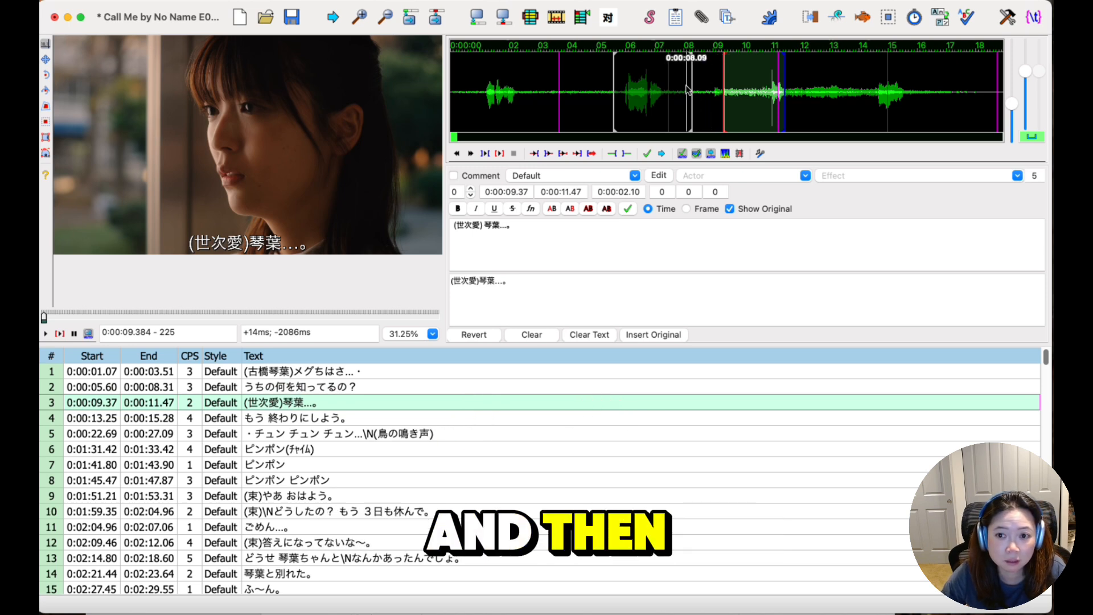
Retime the third line on the waveform to start at 0:00:10.56 and end at 0:00:11.80.
click(758, 116)
right_click(803, 118)
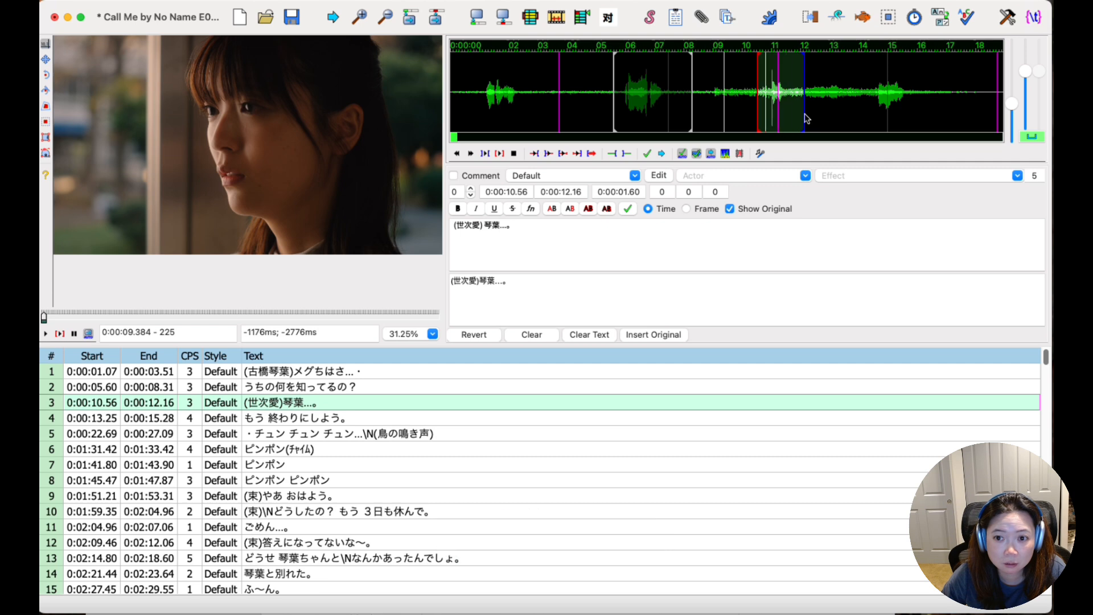
right_click(794, 112)
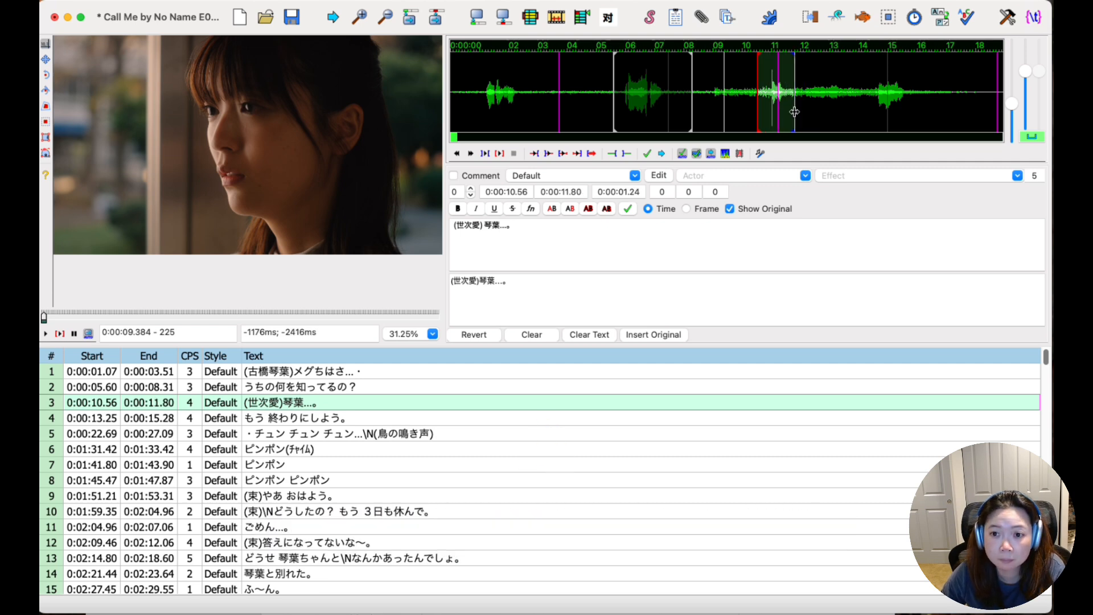
Commit the third line, then retime the fourth line on the waveform to 0:00:14.31–0:00:16.56, commit it, and replay its audio.
key(Return)
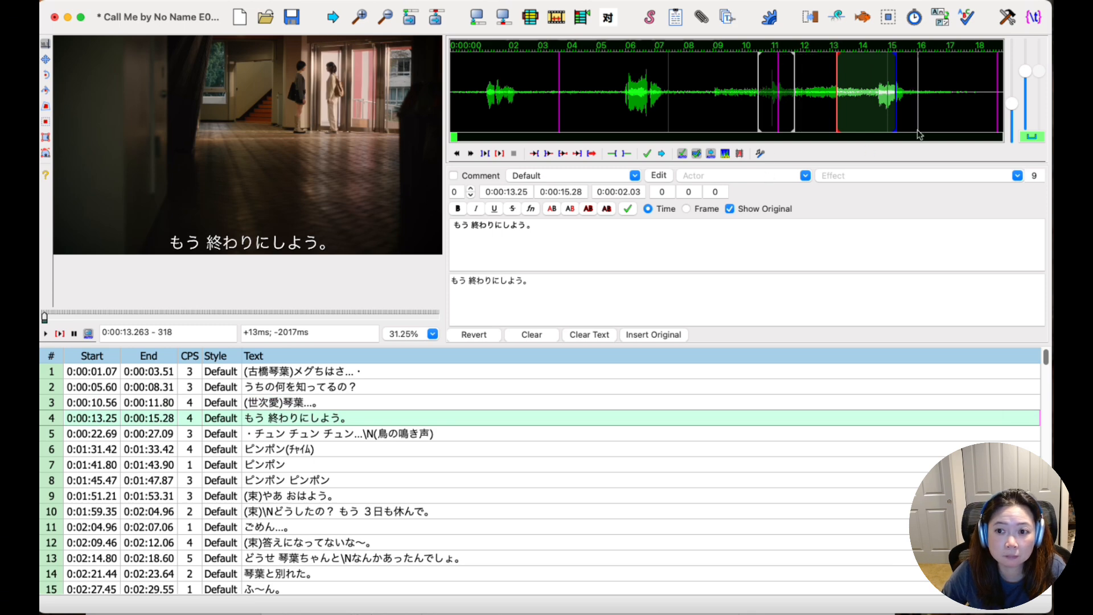
click(867, 119)
right_click(898, 118)
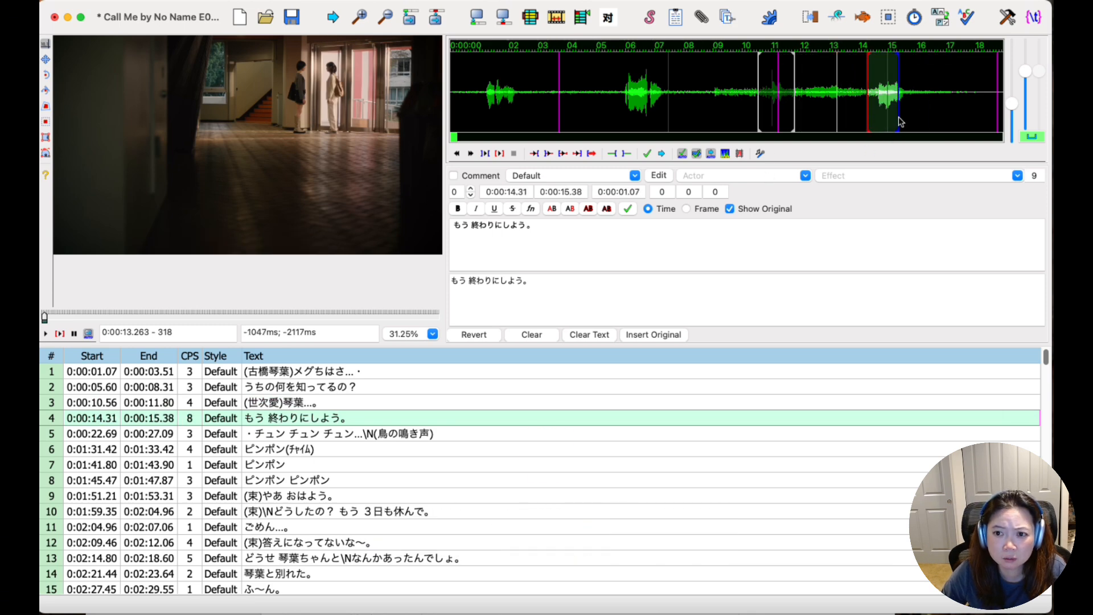
right_click(932, 118)
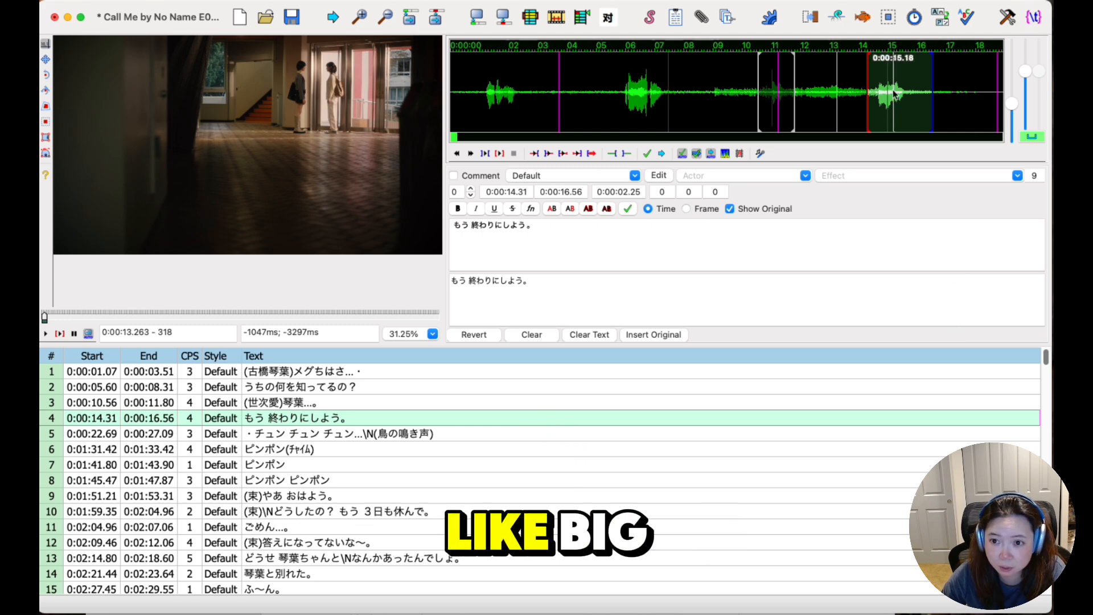
key(Return)
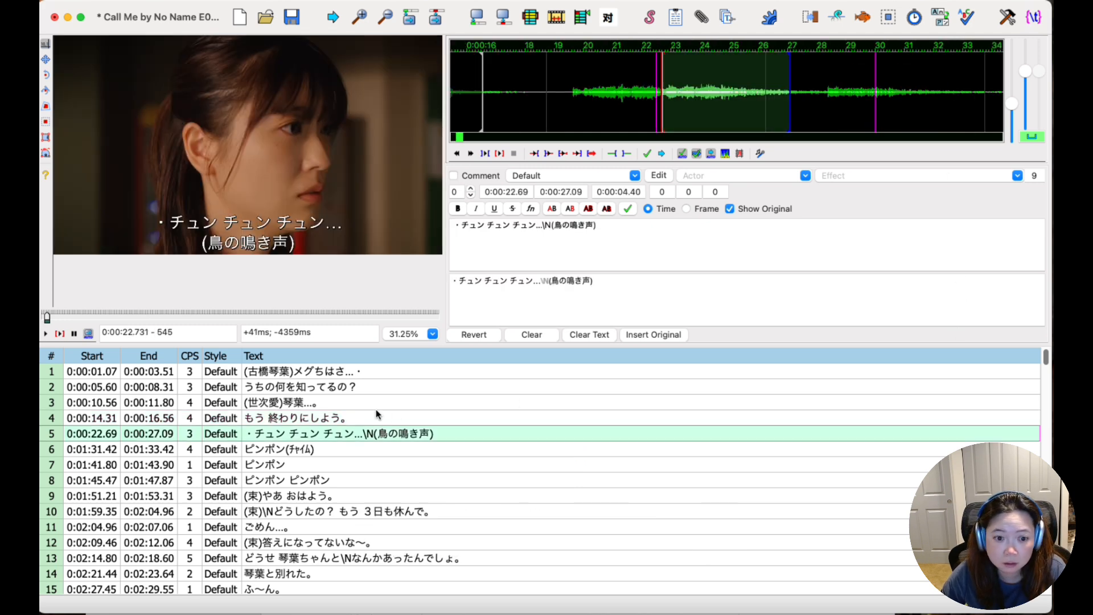
click(328, 418)
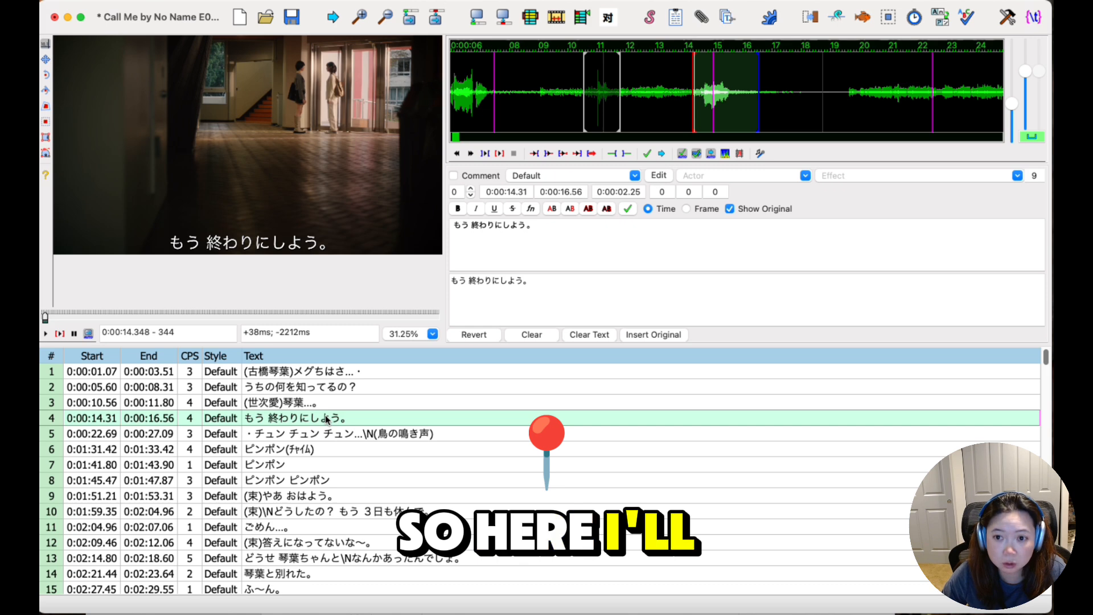
key(space)
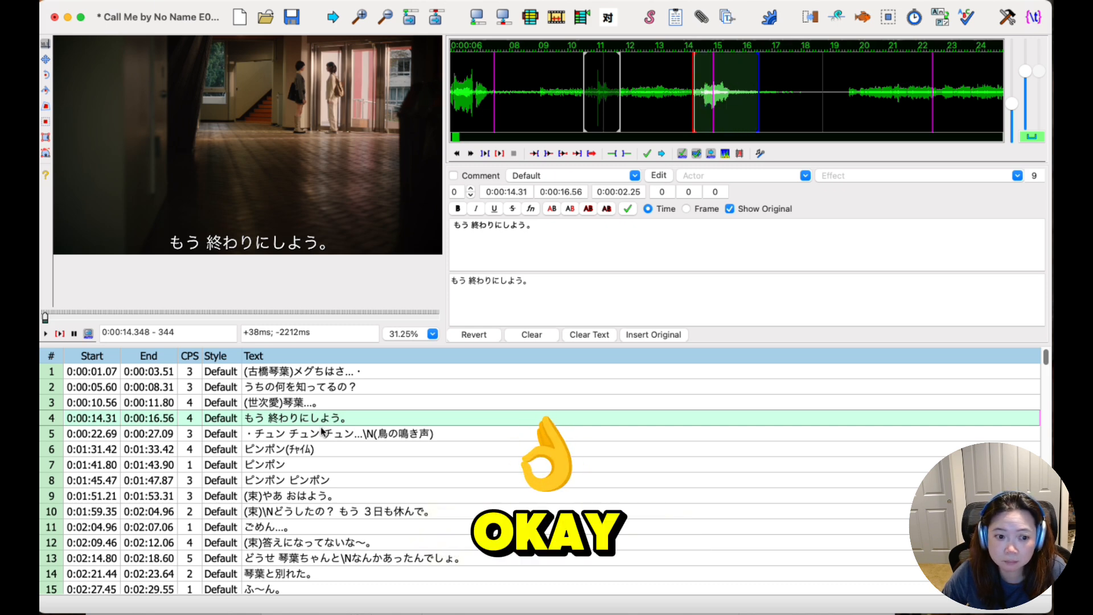
Play the video from the fifth line, the bird-chirping caption, onward to check its timing against the sound.
click(320, 433)
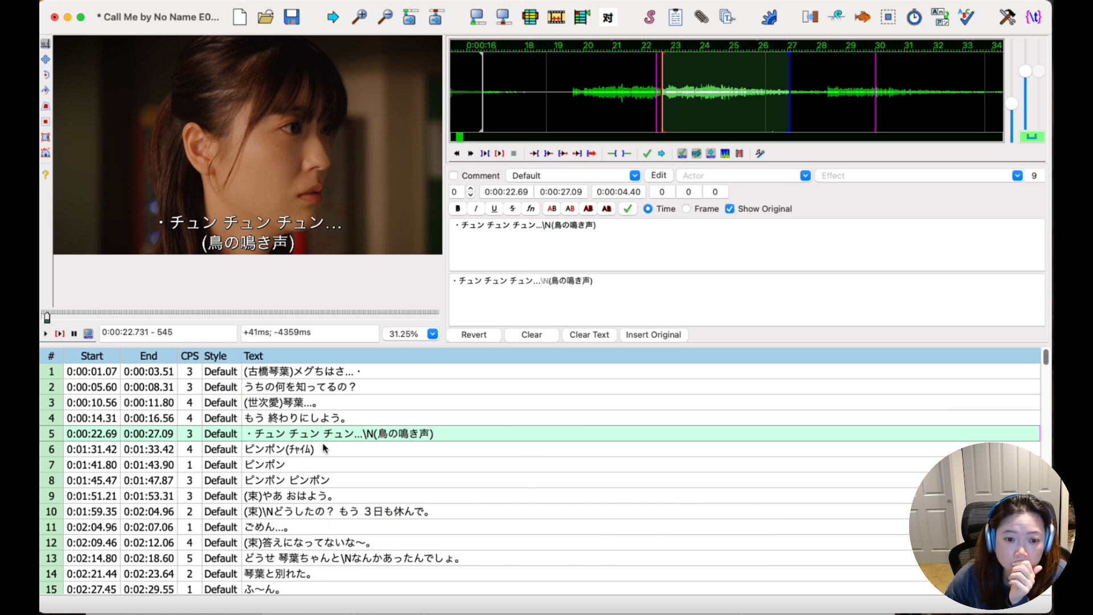
click(46, 334)
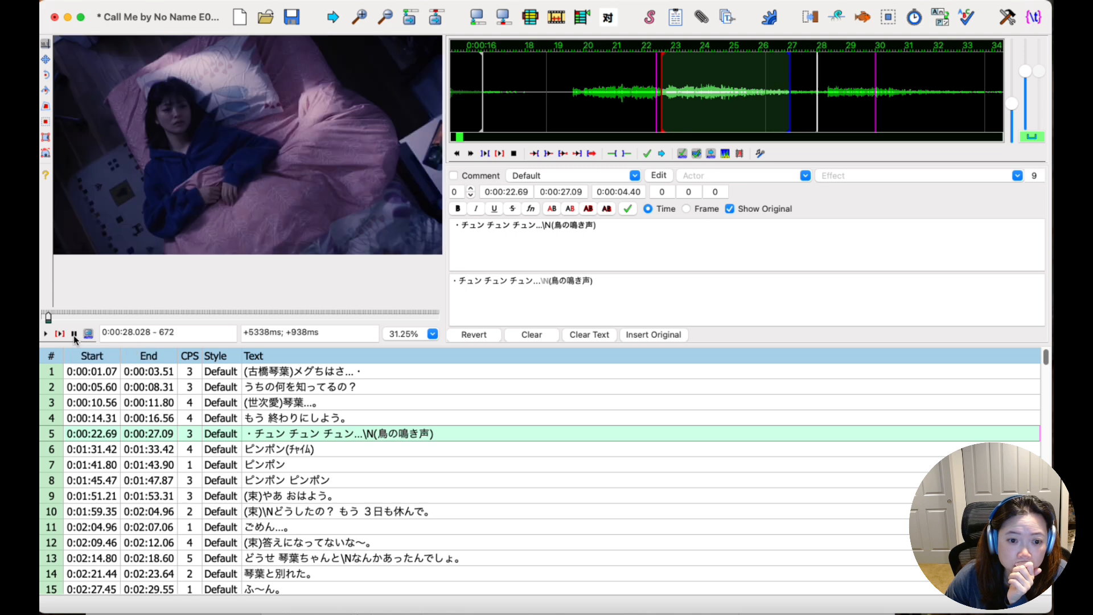
click(74, 335)
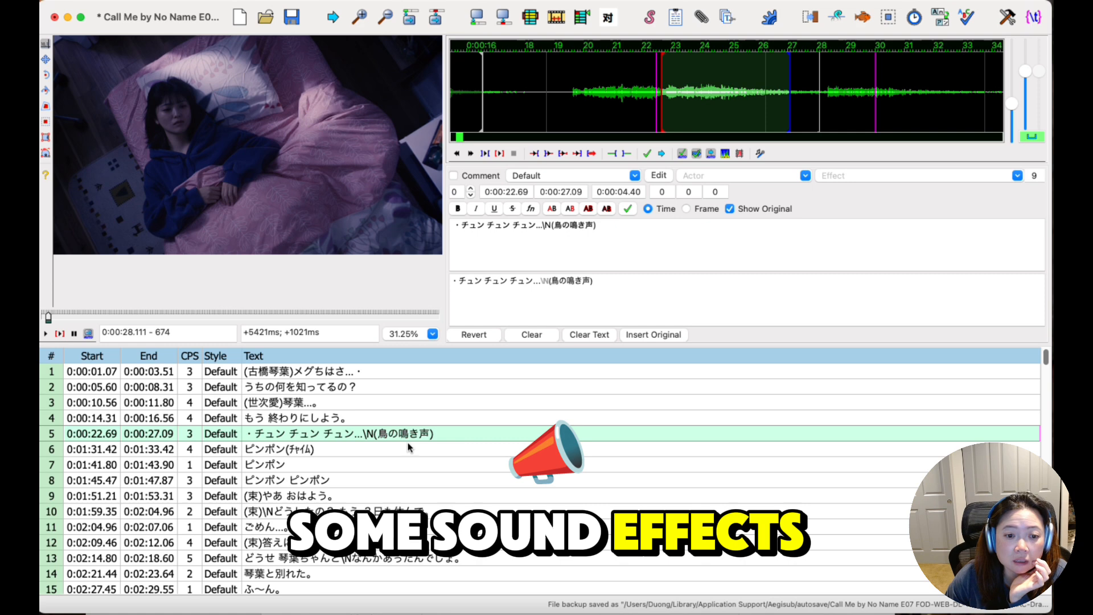
click(46, 334)
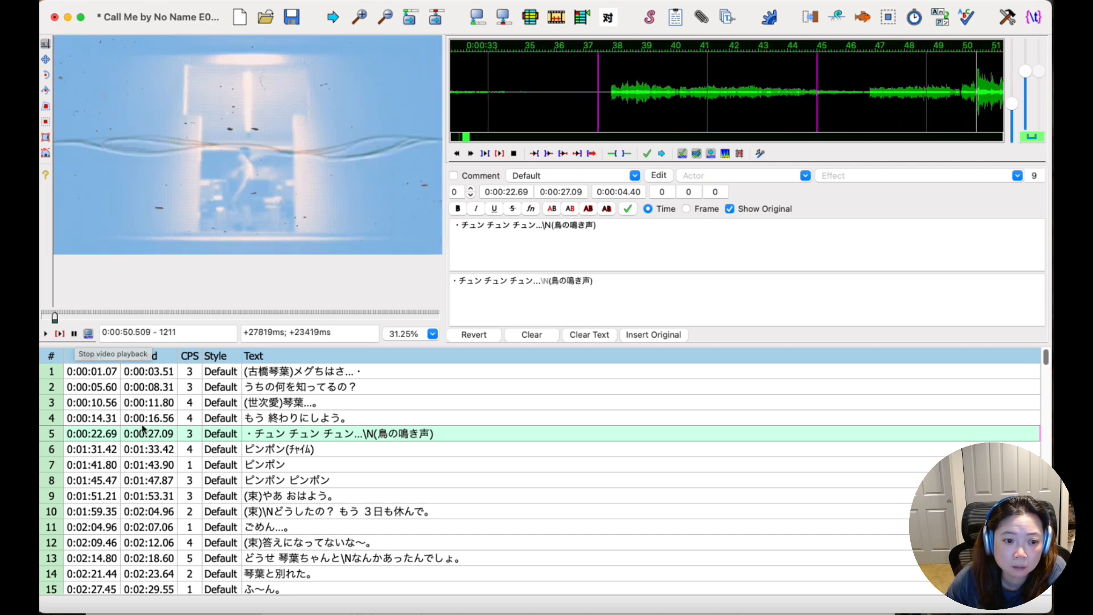
Retime the sixth line, the first door-chime caption, on the waveform to 0:01:32.76–0:01:35.27 and commit it.
click(260, 449)
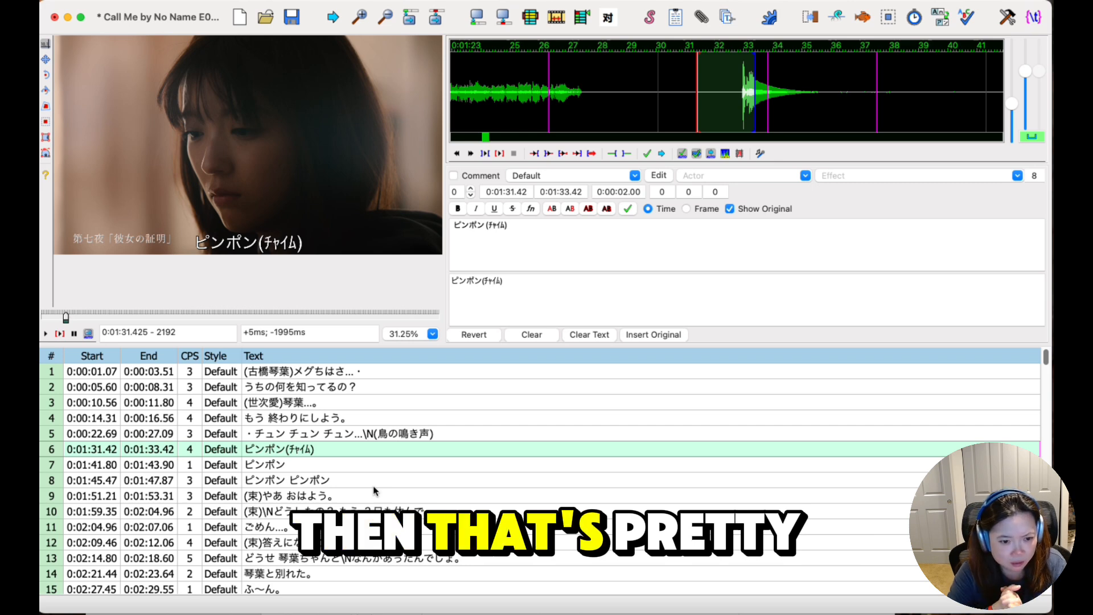
click(313, 463)
click(328, 451)
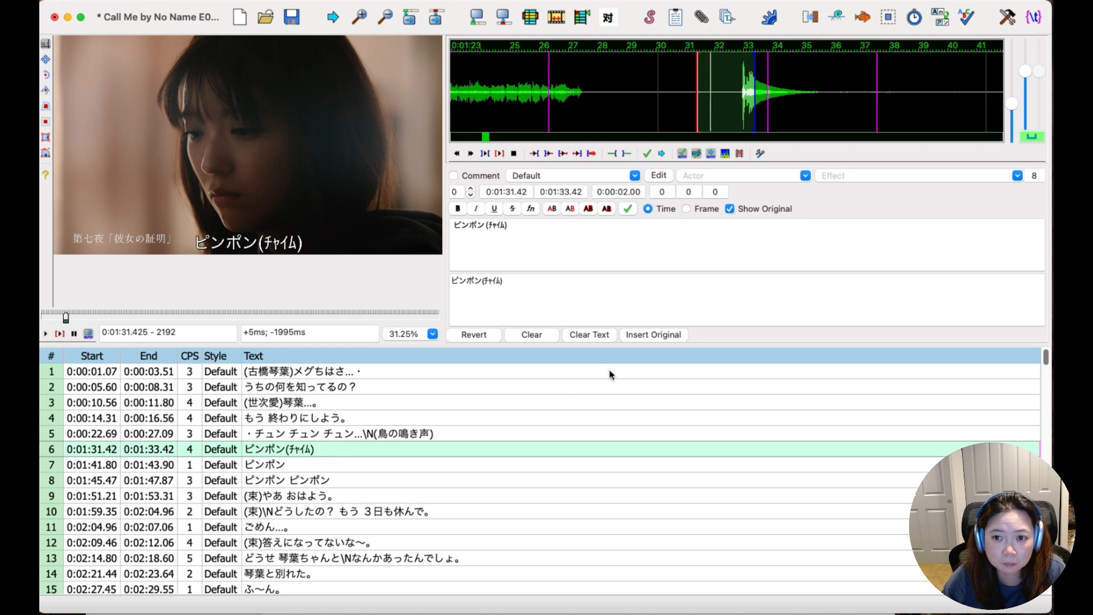
click(736, 110)
right_click(809, 119)
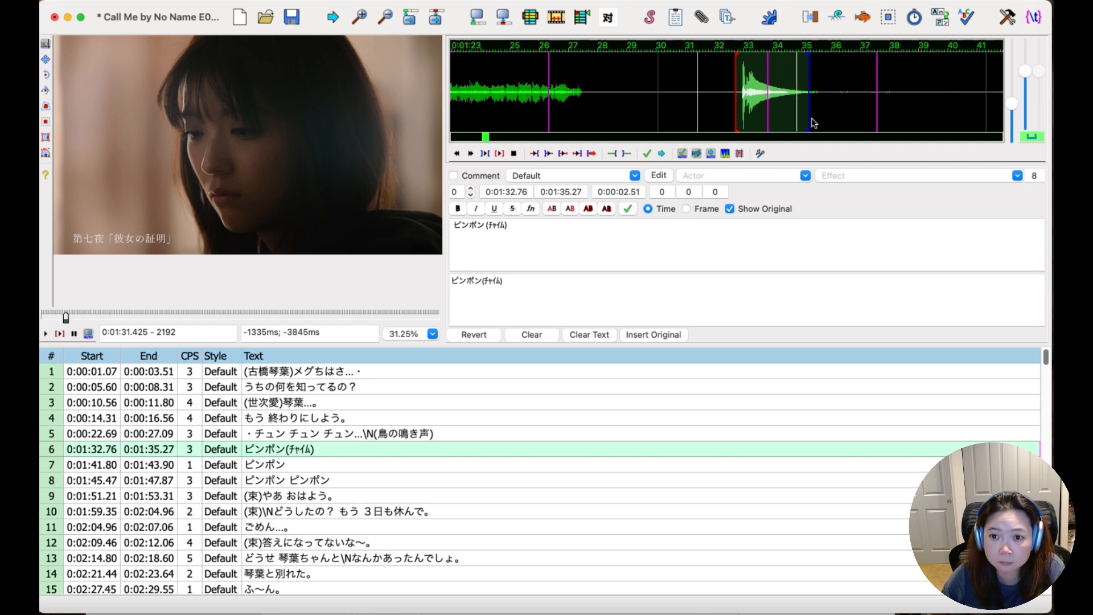
key(g)
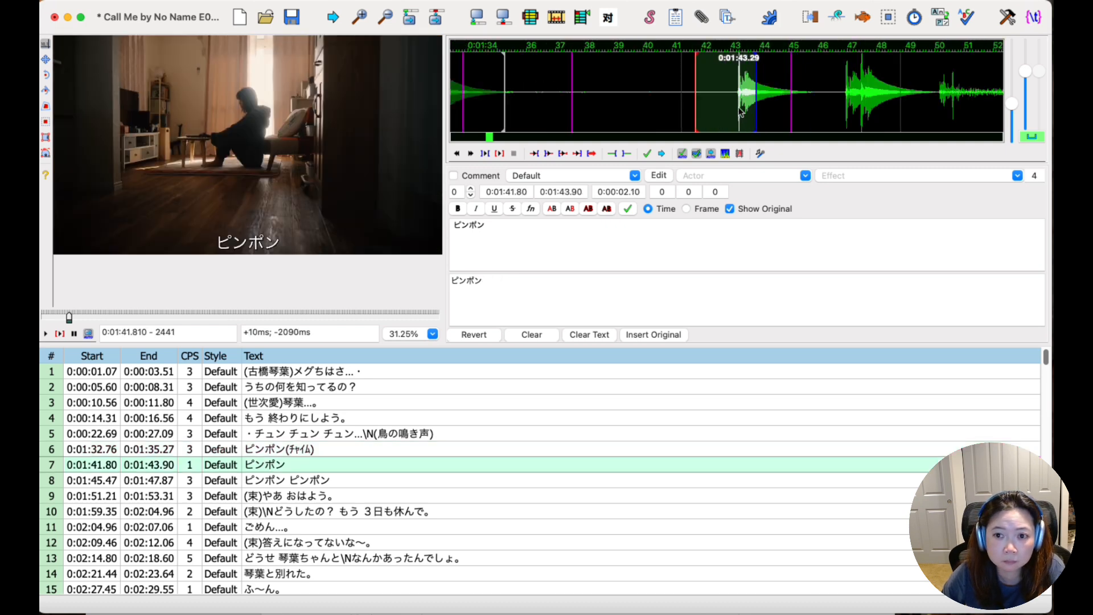
Retime the seventh line, ピンポン, on the waveform to 0:01:43.00–0:01:45.38 and commit it.
click(732, 114)
right_click(800, 112)
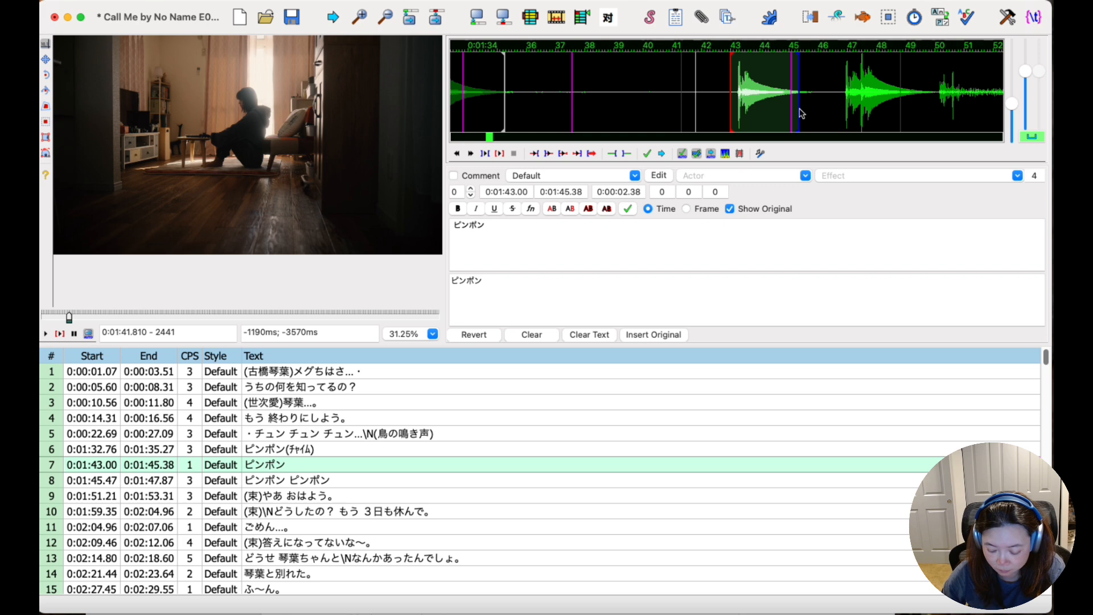
key(g)
Retime the eighth line, the double chime, on the waveform to 0:01:46.71–0:01:49.51 and commit it.
click(839, 114)
right_click(901, 120)
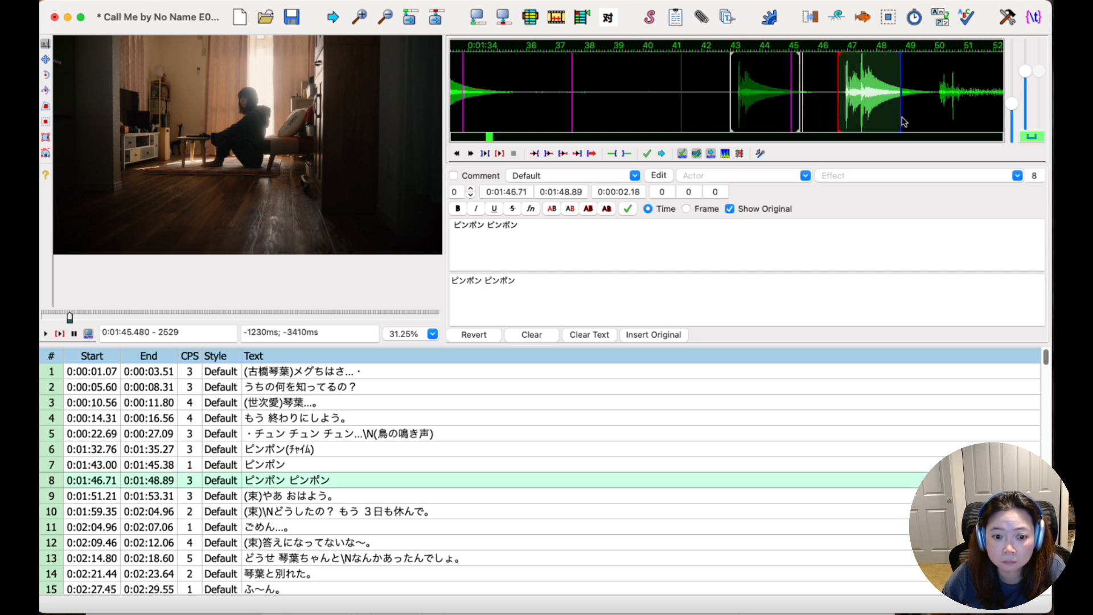
right_click(920, 119)
key(g)
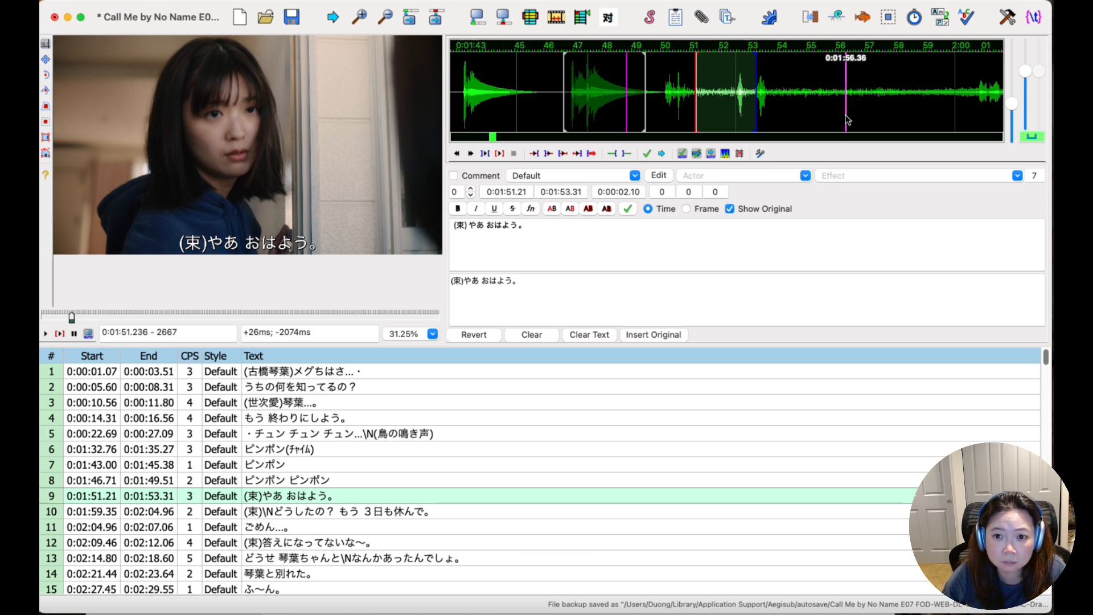
Retime the ninth line on the waveform to 0:01:52.36–0:01:54.80, play its audio, and commit the timing.
click(729, 120)
drag(730, 121, 801, 123)
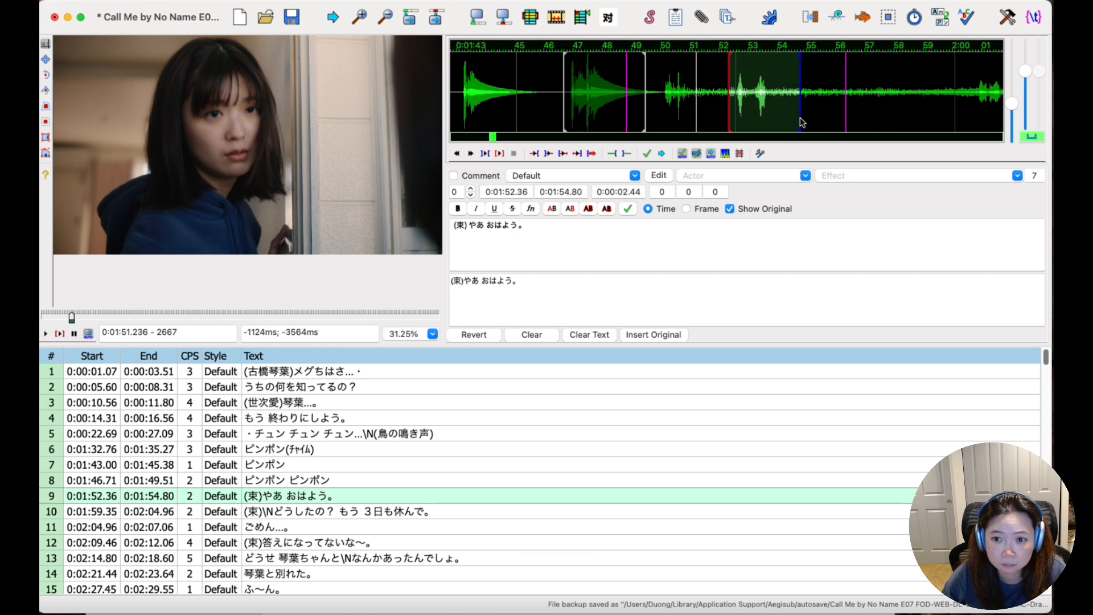
key(s)
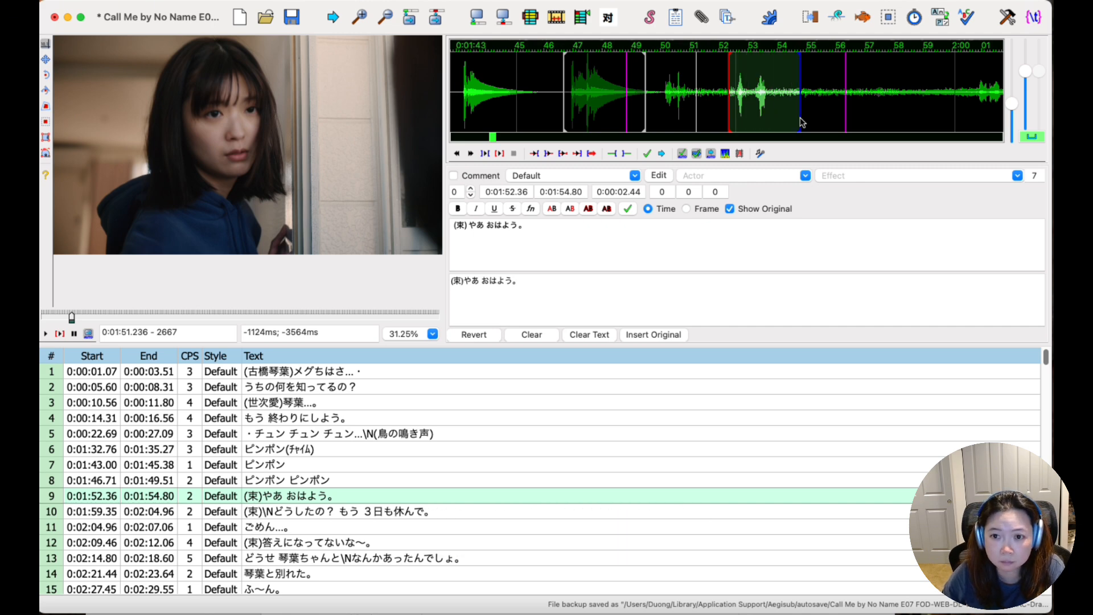
key(g)
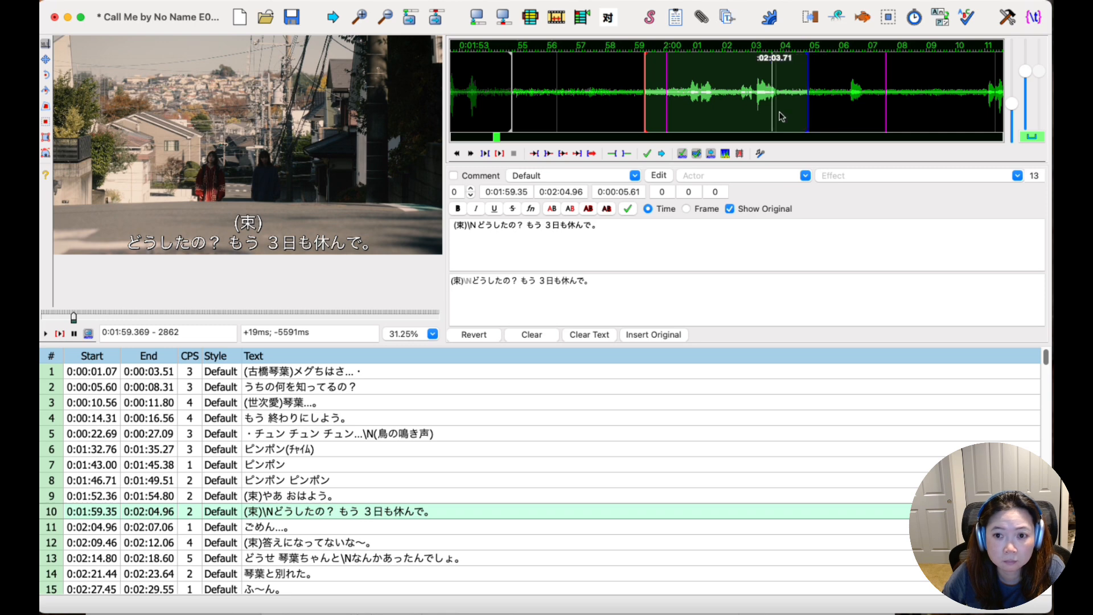
Retime the tenth line on the waveform to 0:02:00.60–0:02:04.78, commit it, and save the subtitle file.
key(g)
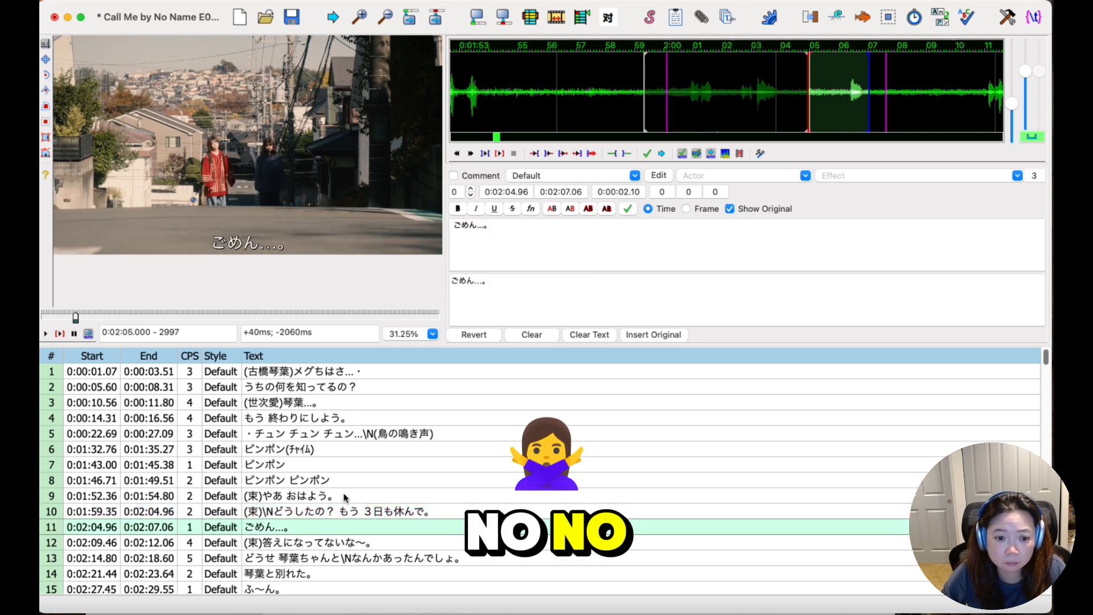
click(323, 511)
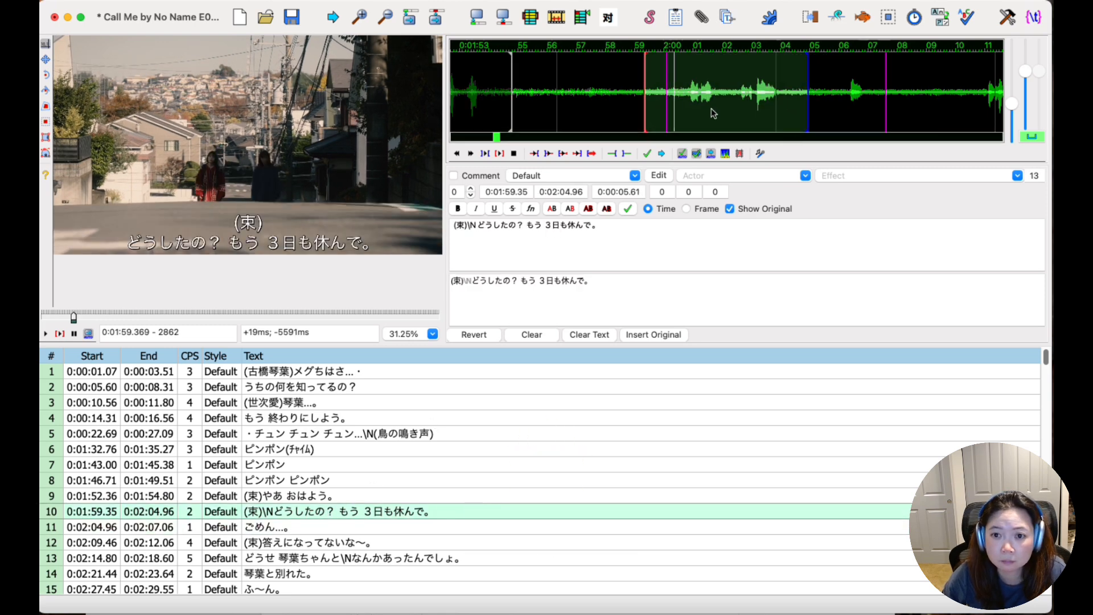
click(682, 103)
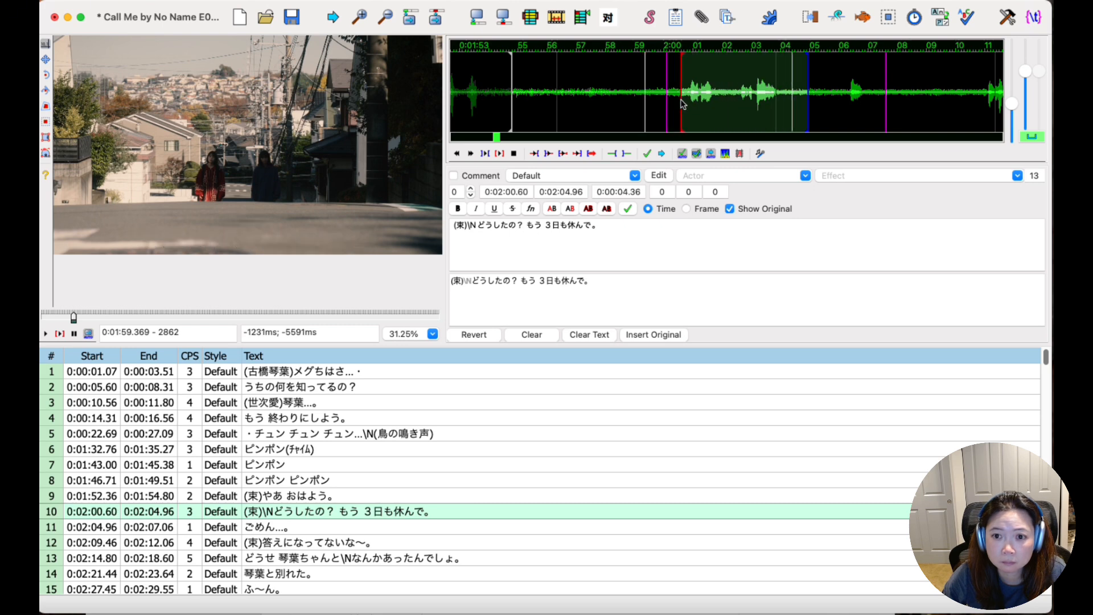
mouse_move(807, 108)
mouse_down()
mouse_move(826, 110)
mouse_move(804, 110)
mouse_up()
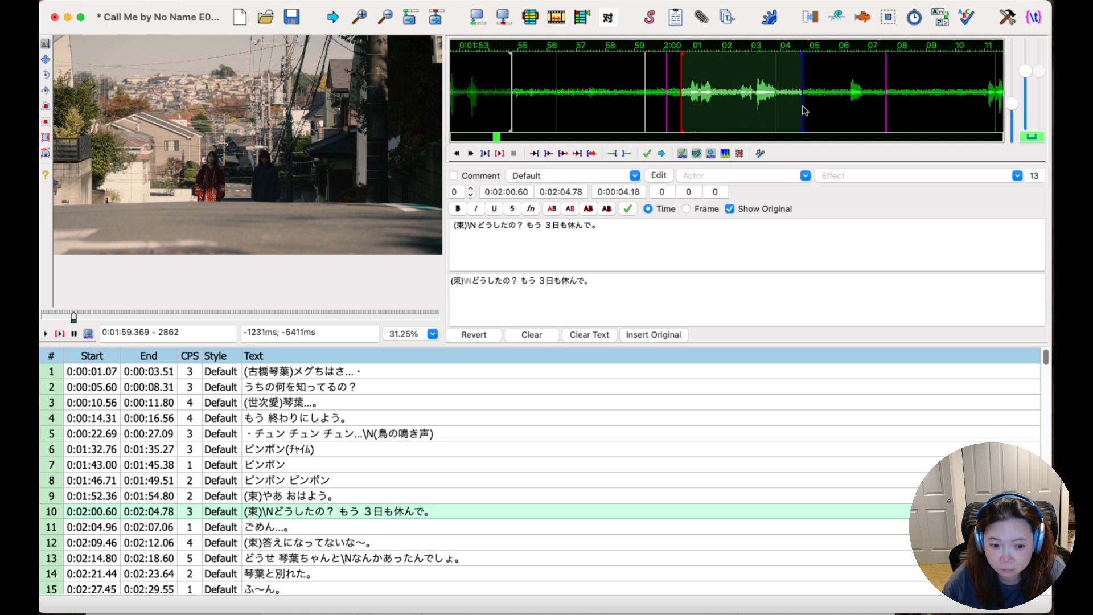
key(g)
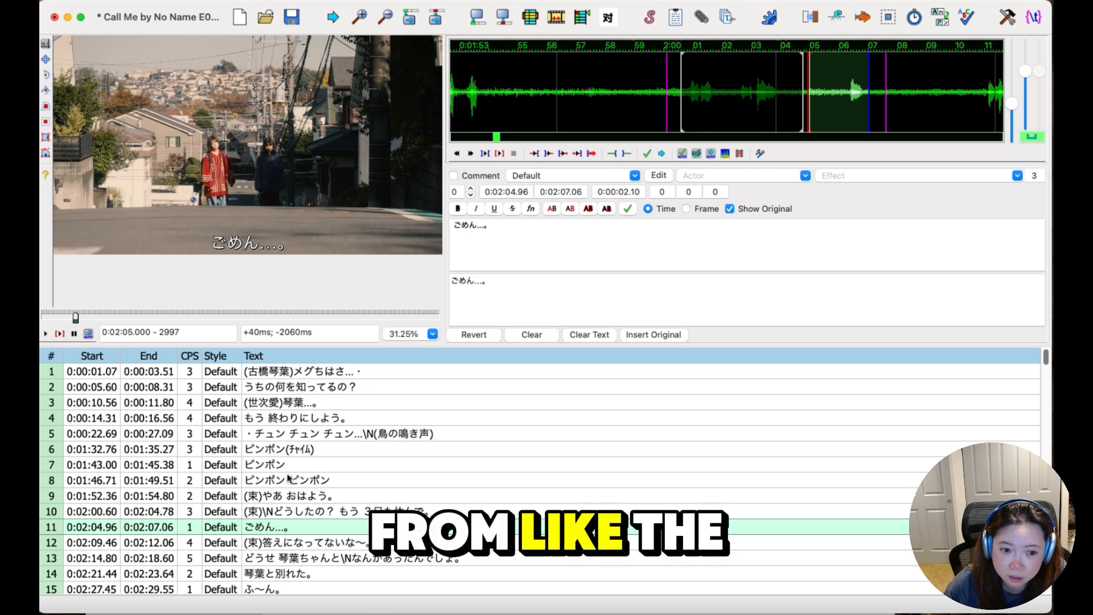
scroll(354, 455, down, 2)
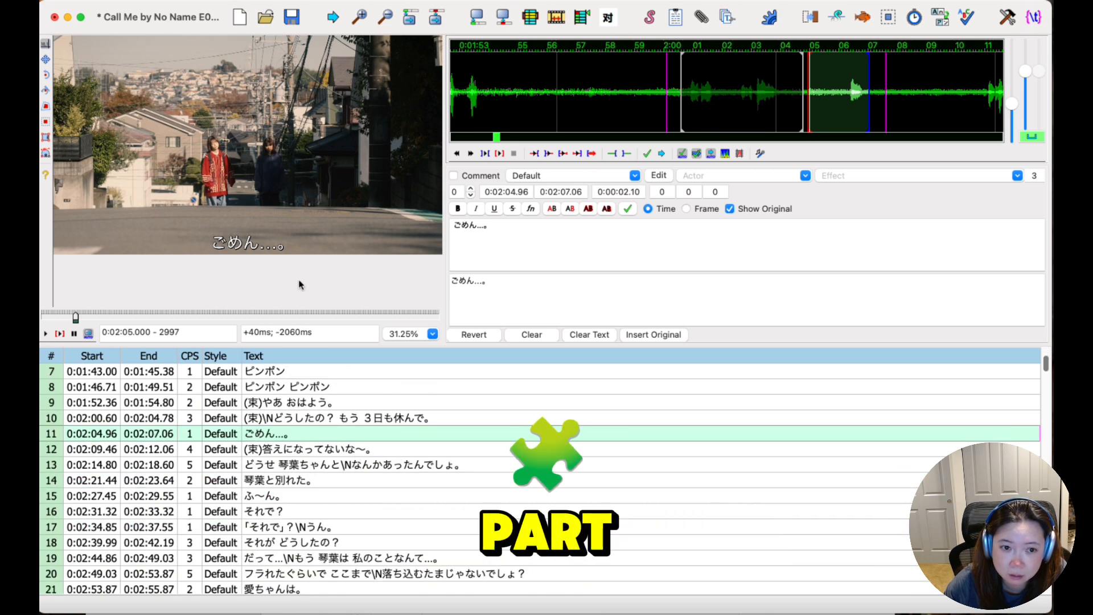
click(294, 19)
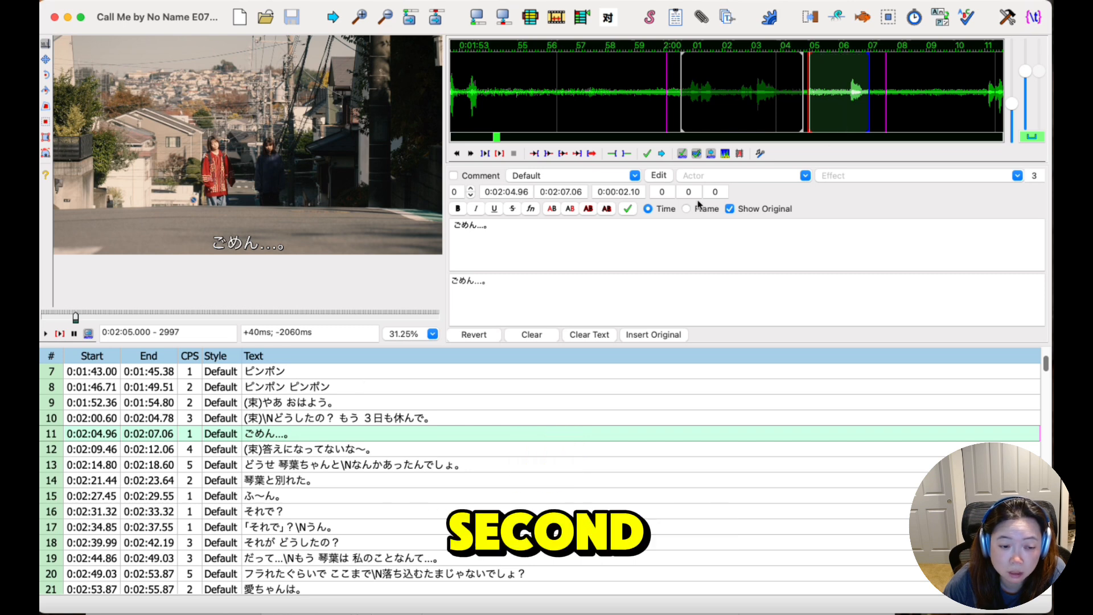
Shift the start and end times of line 11 and all lines after it forward by 0:00:01.00.
click(249, 452)
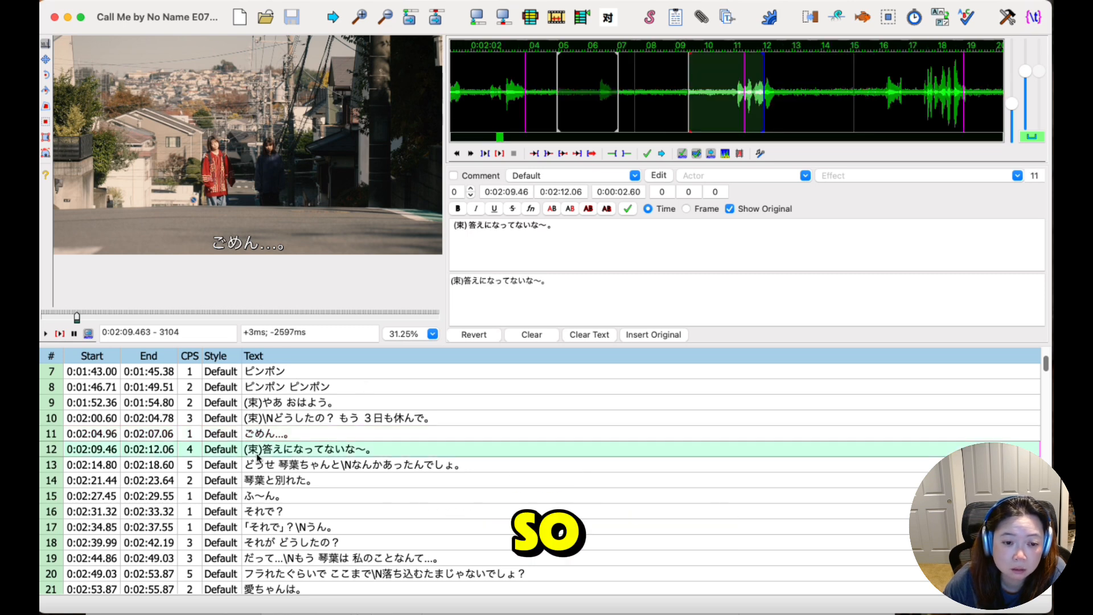
click(258, 435)
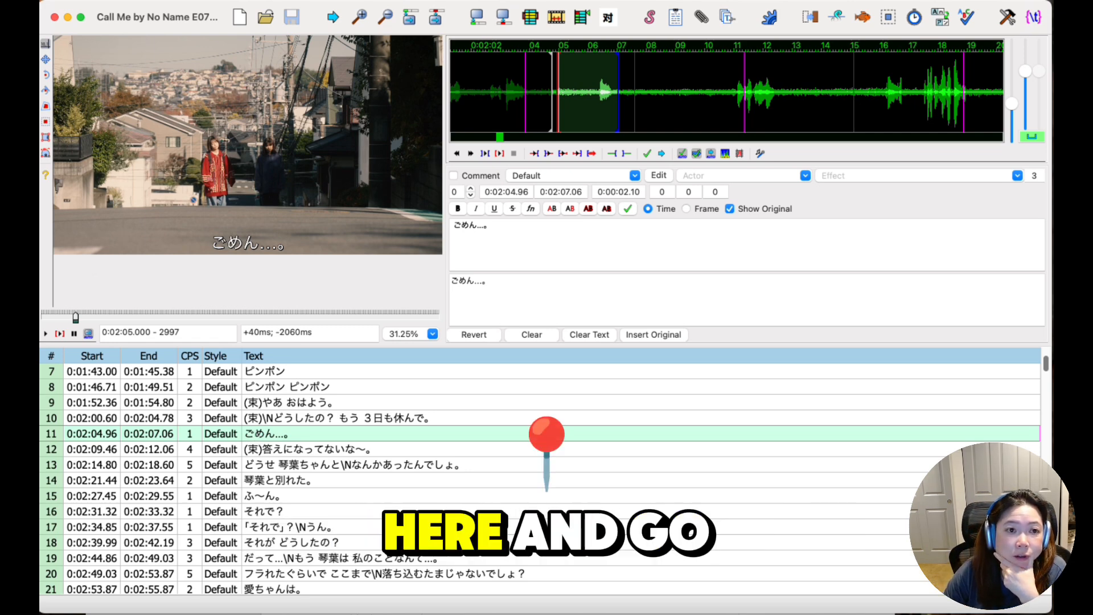
click(77, 0)
mouse_move(45, 0)
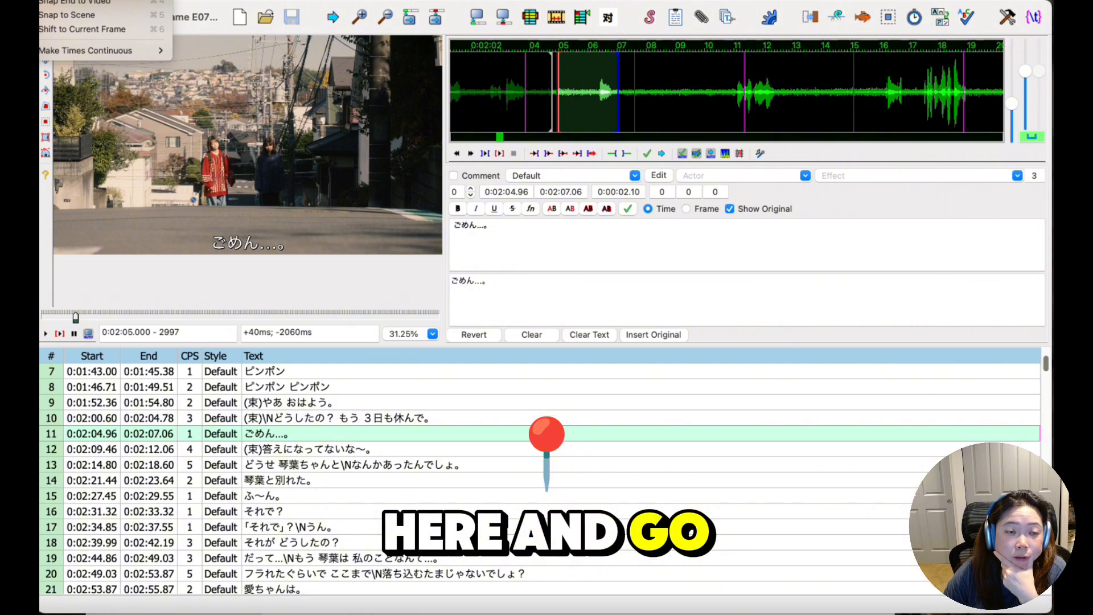
click(85, 0)
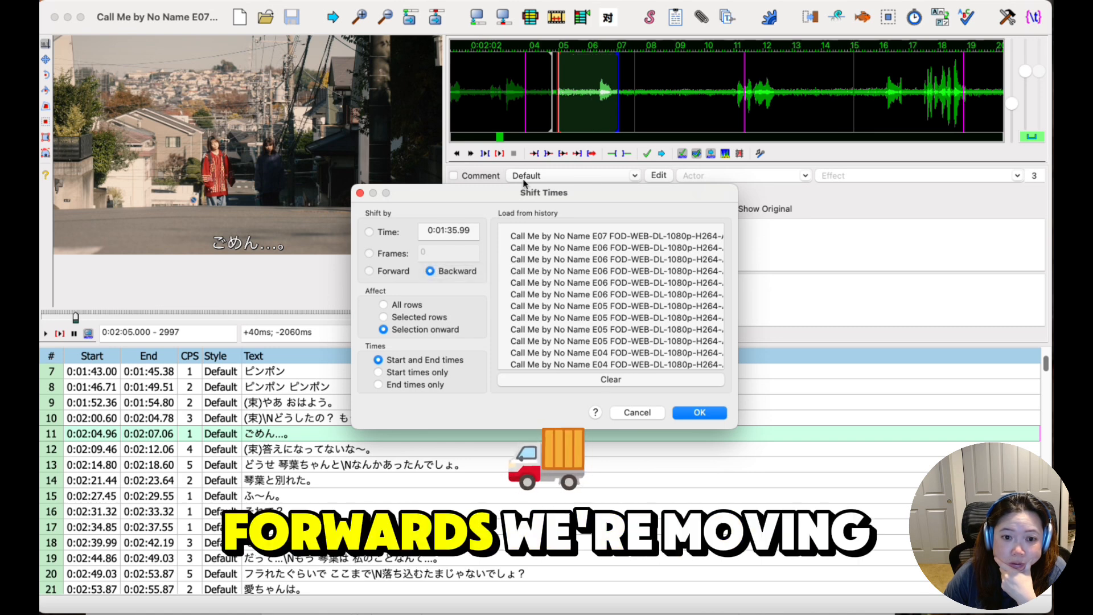
click(382, 275)
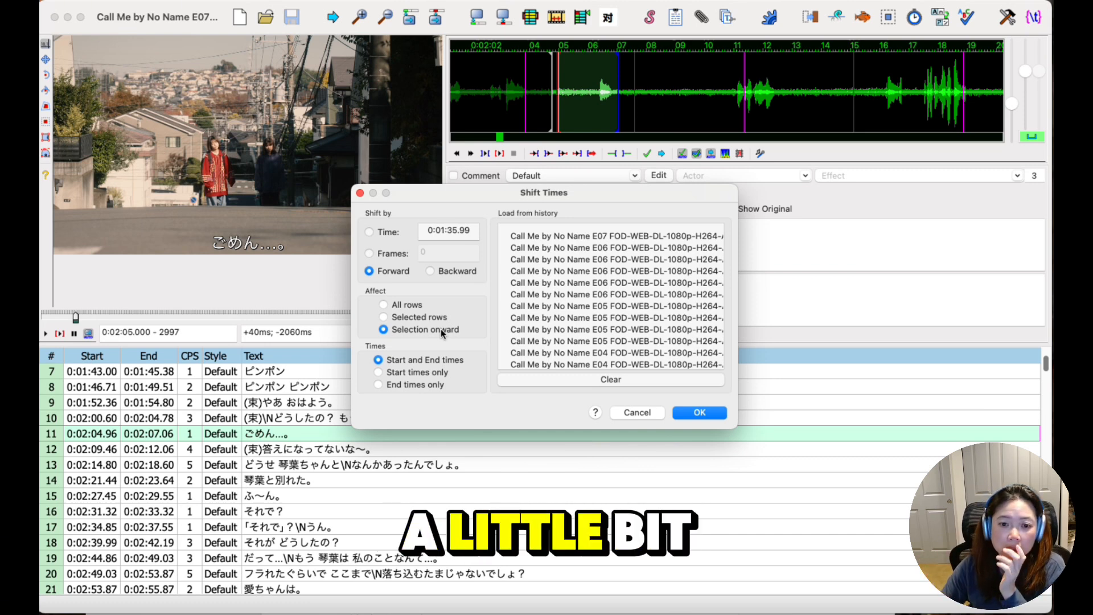
click(391, 234)
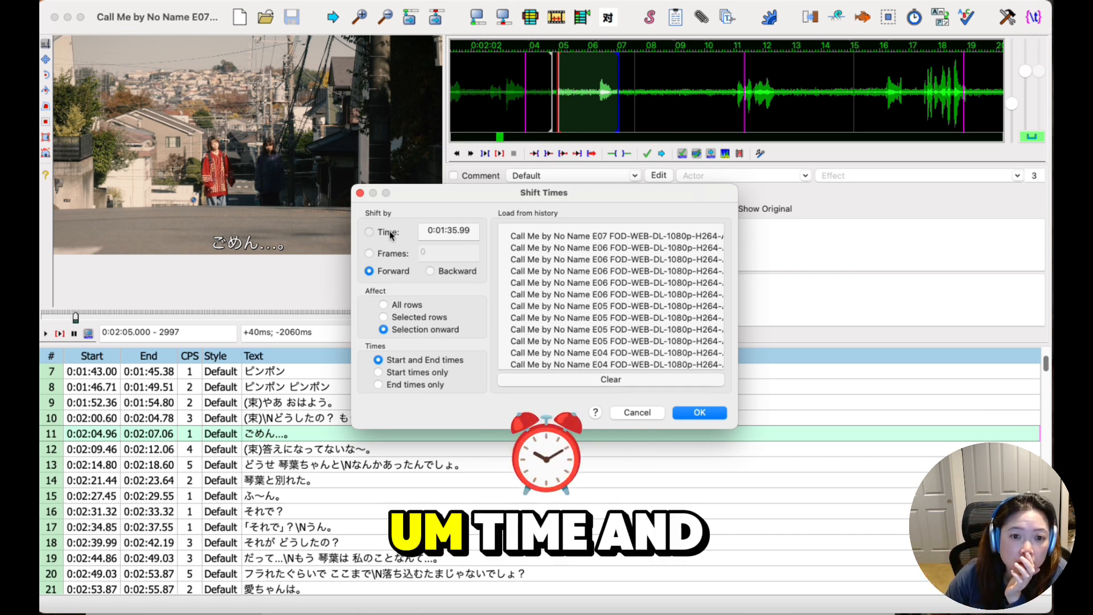
click(440, 232)
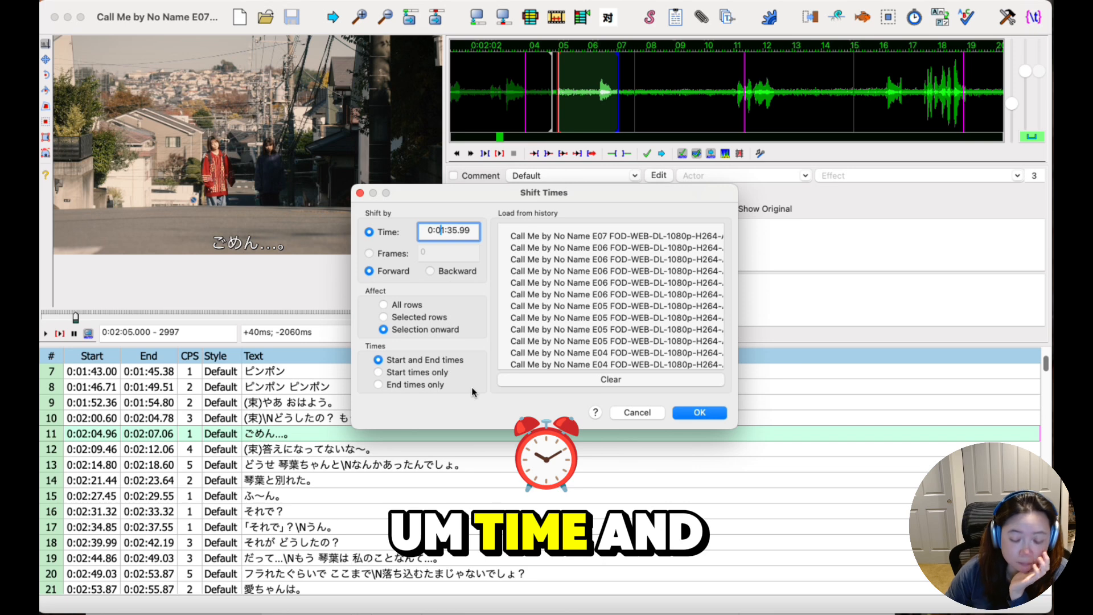
text(00000)
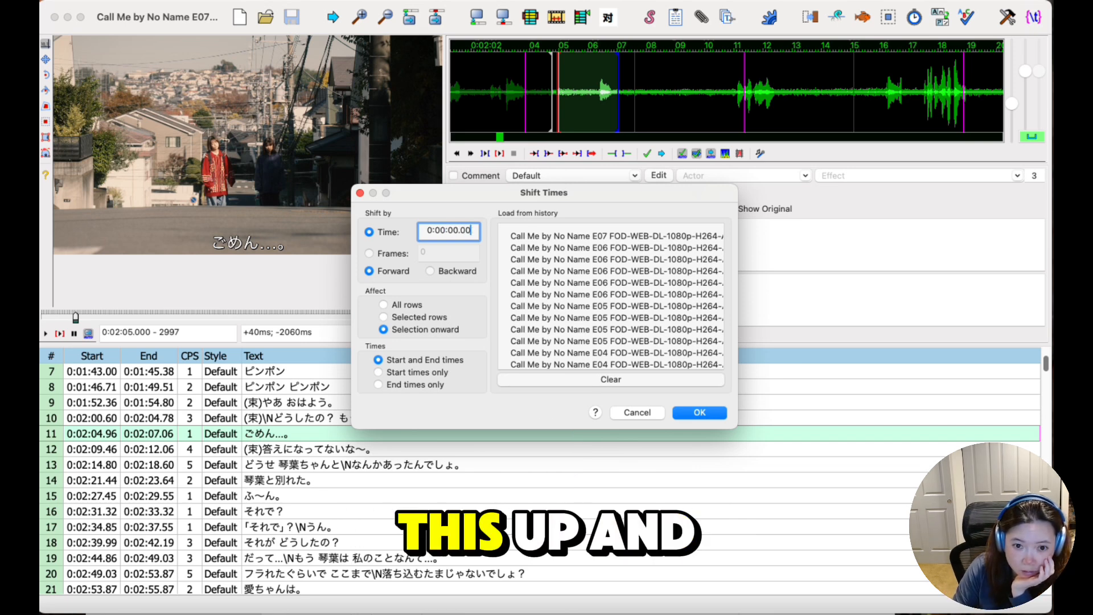
key(Left)
key(Left)
key(Left)
key(Left)
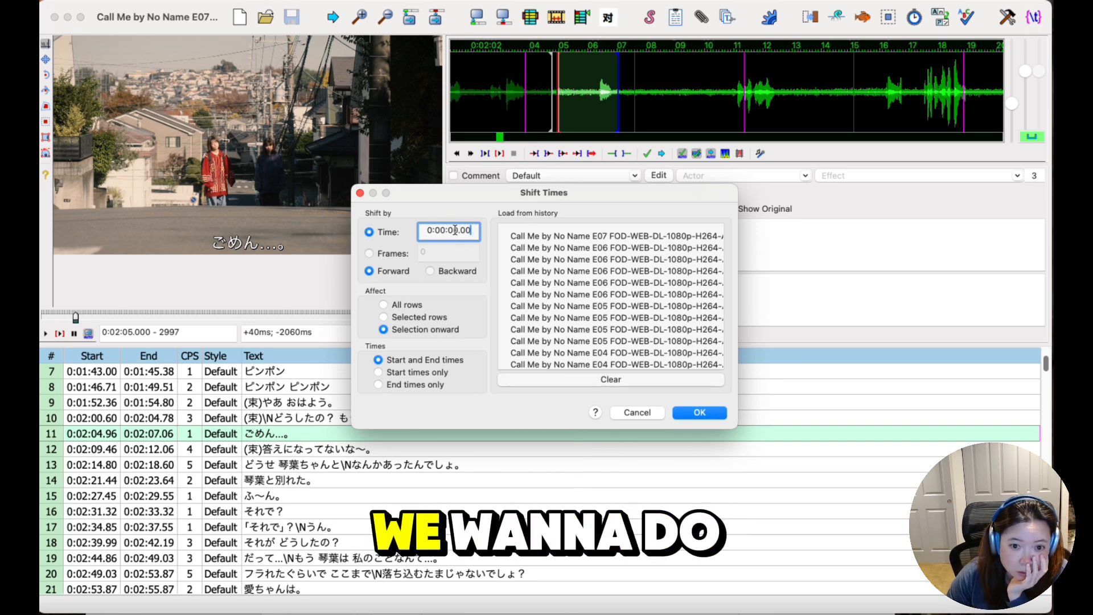
text(1)
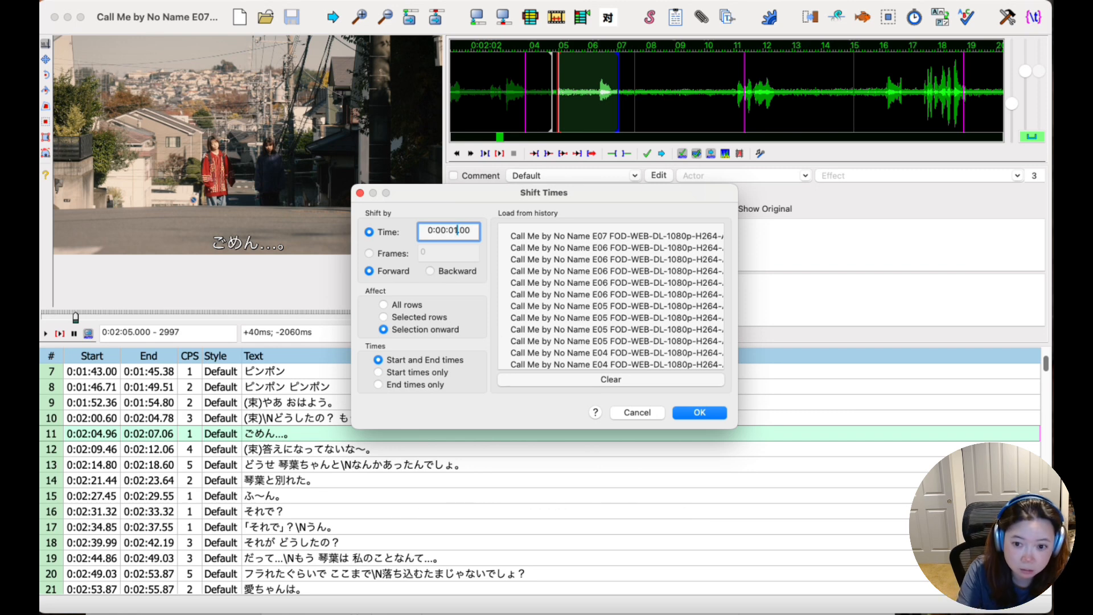
click(707, 410)
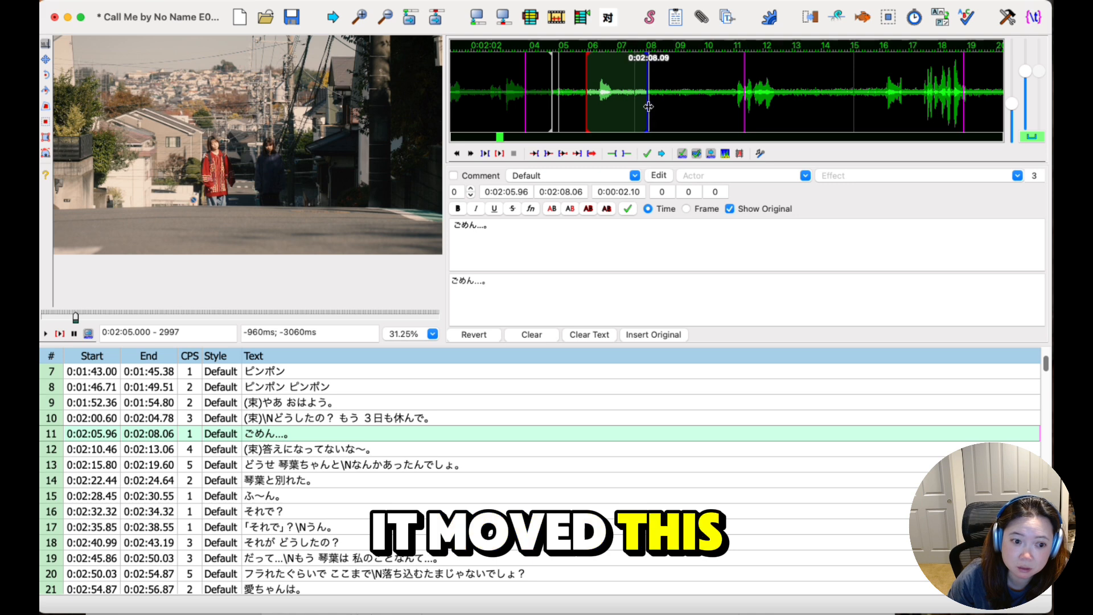
Check the shifted timing of lines 12 and 11 against the waveform and save the subtitle file.
click(294, 448)
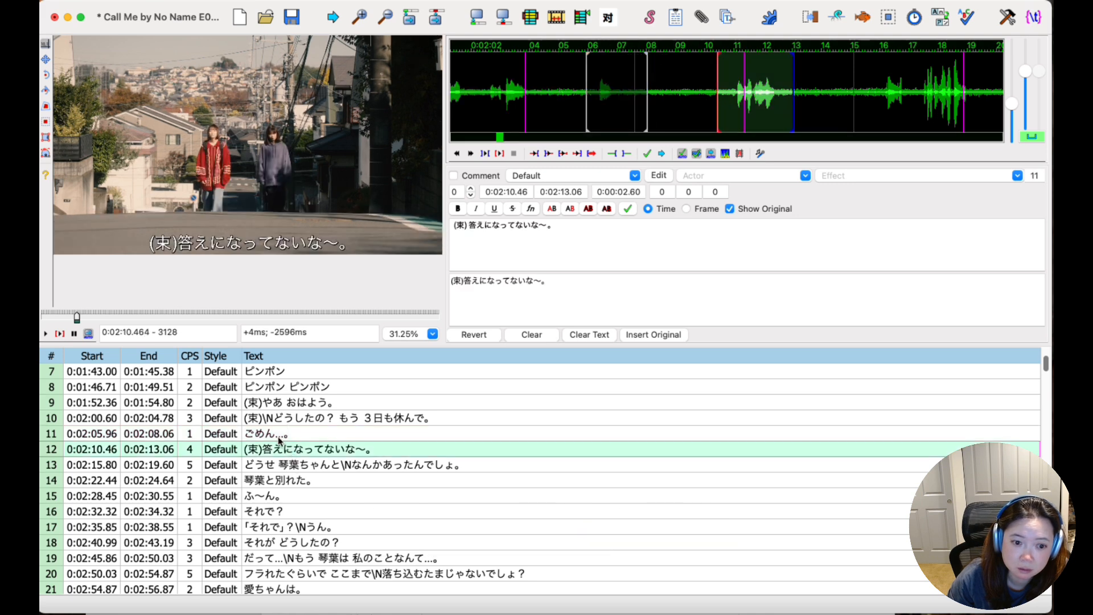
click(281, 434)
key(ctrl+s)
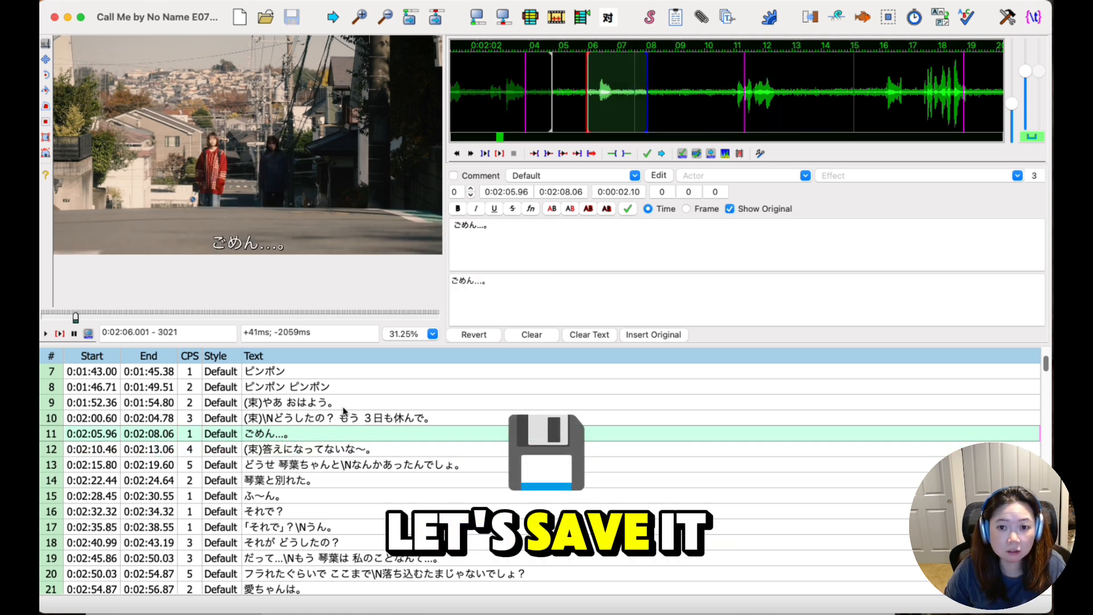
Set line 11's end to 0:02:07.47 and retime line 12 to 0:02:10.91–0:02:13.71 on the waveform, committing both.
drag(649, 114, 631, 114)
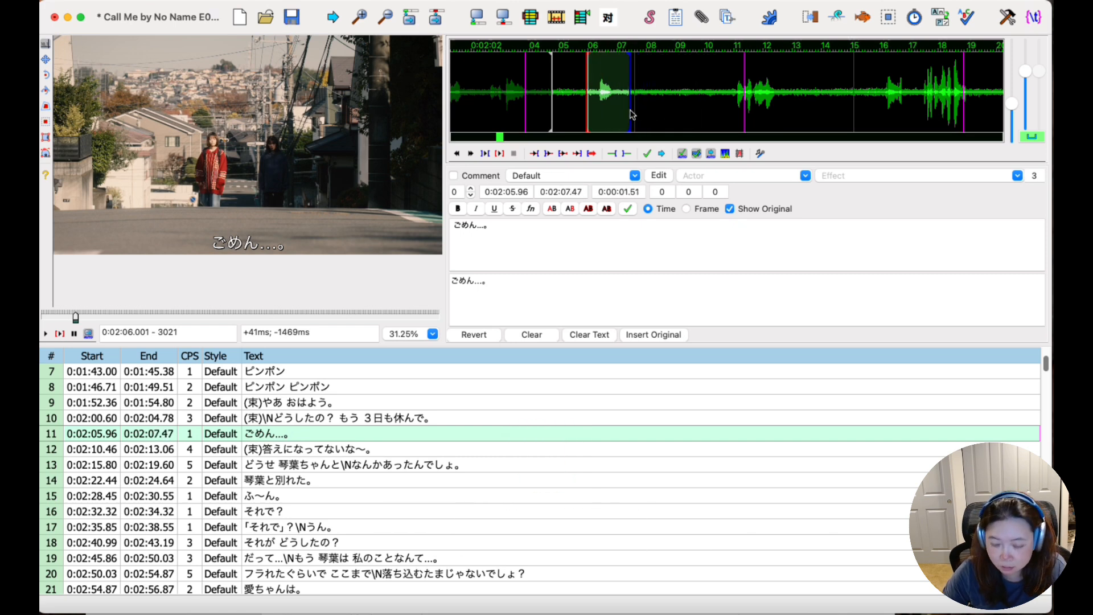
key(Return)
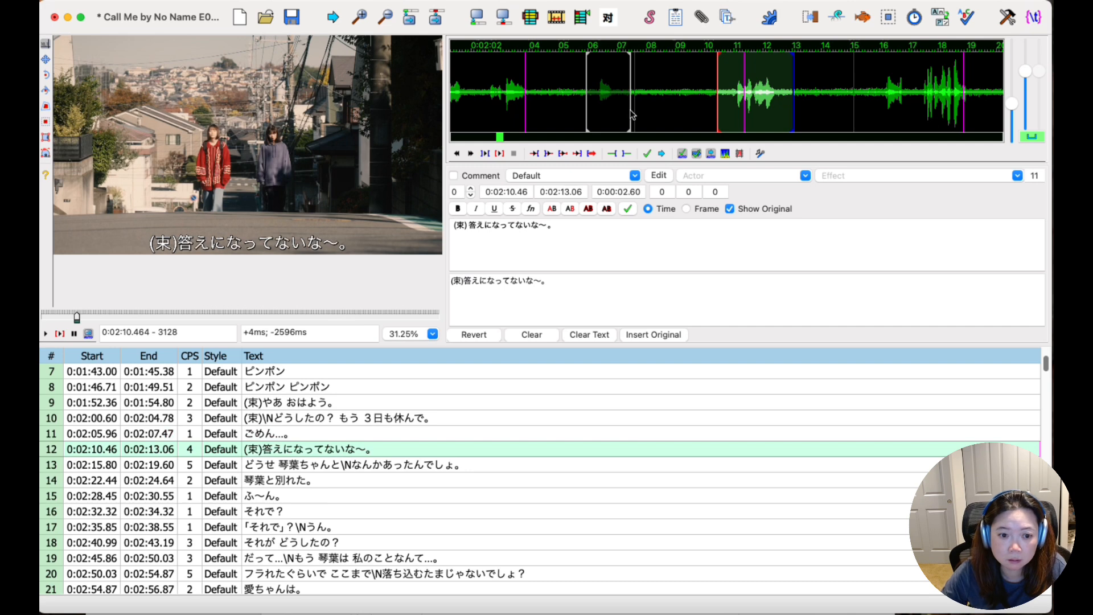
click(732, 106)
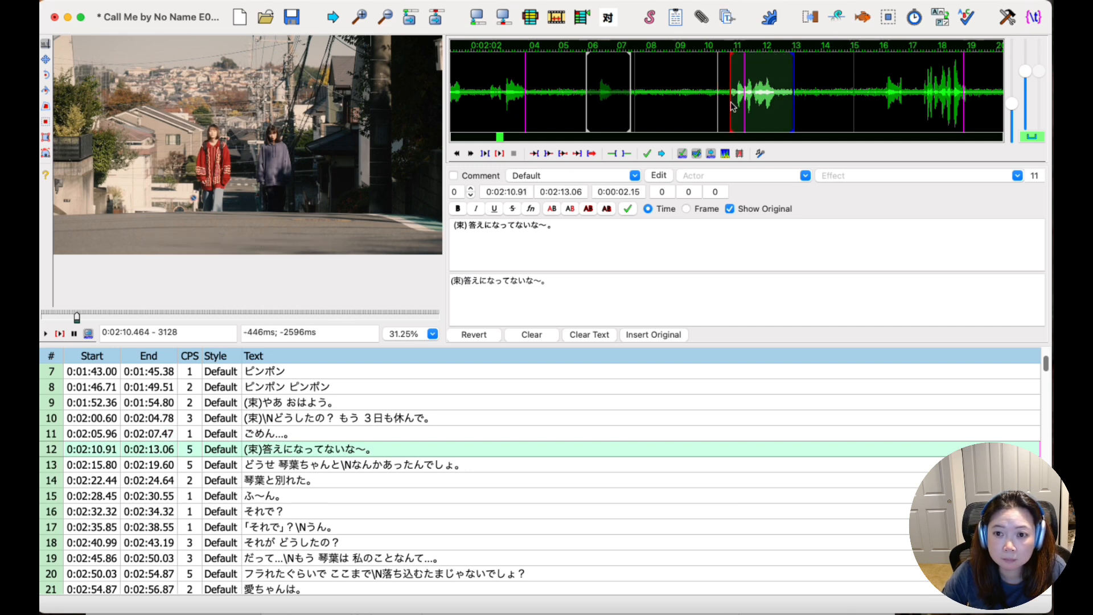
right_click(797, 109)
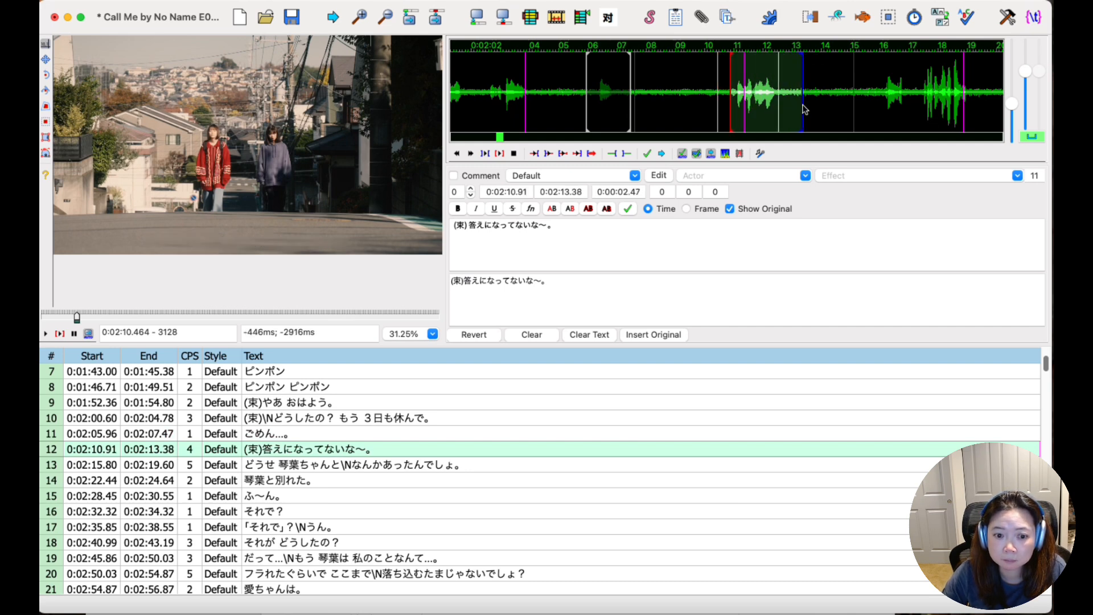
right_click(812, 110)
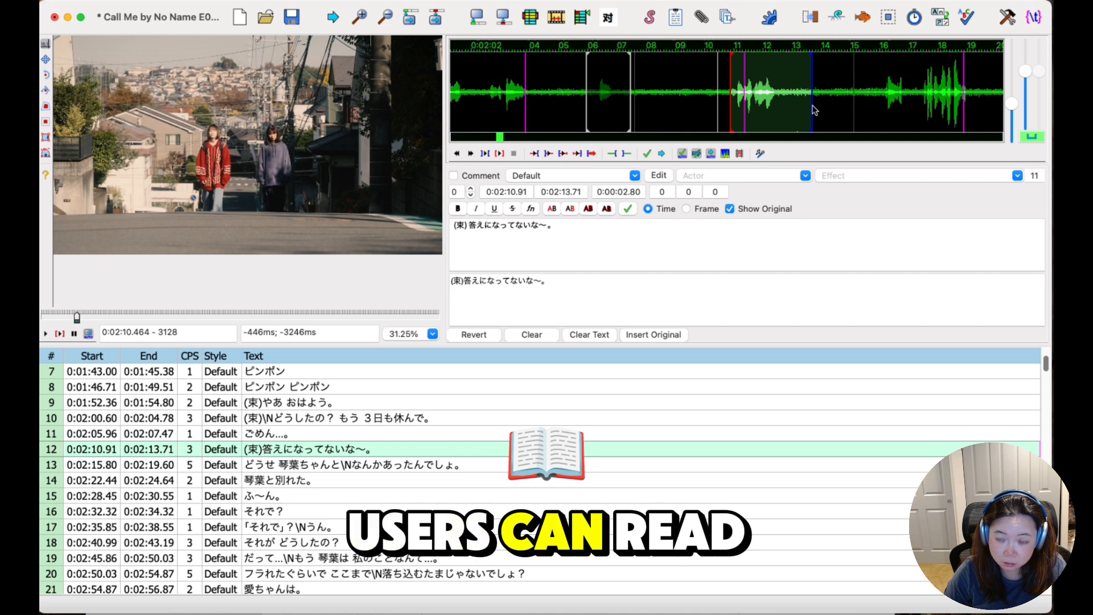
key(Return)
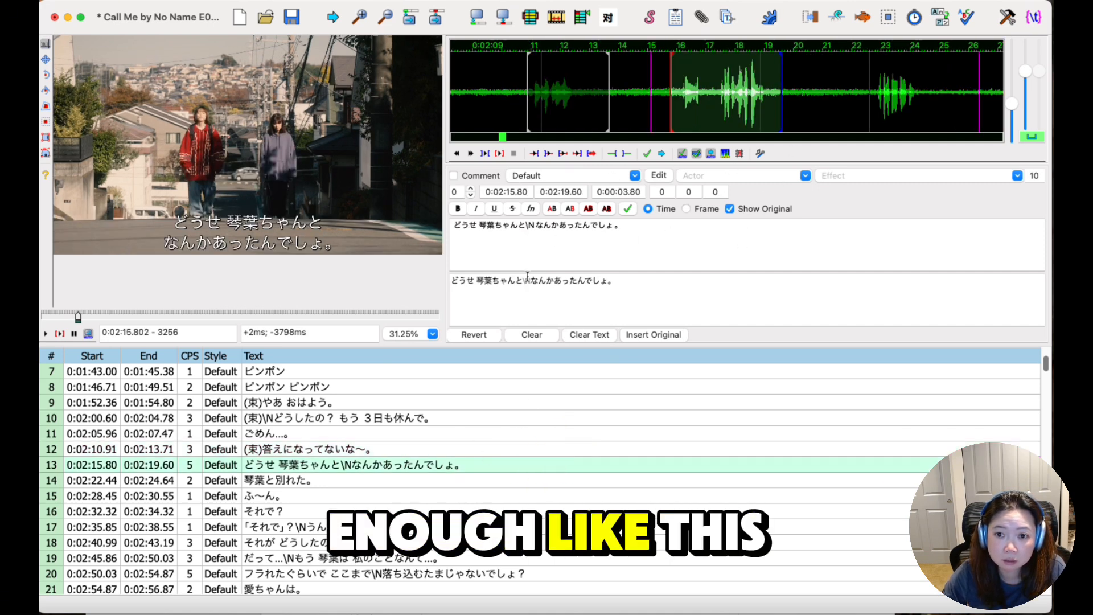
Leave line 13 as it is, retime line 14, 琴葉と別れた。, to 0:02:22.69–0:02:25.07 on the waveform, and commit it.
click(353, 483)
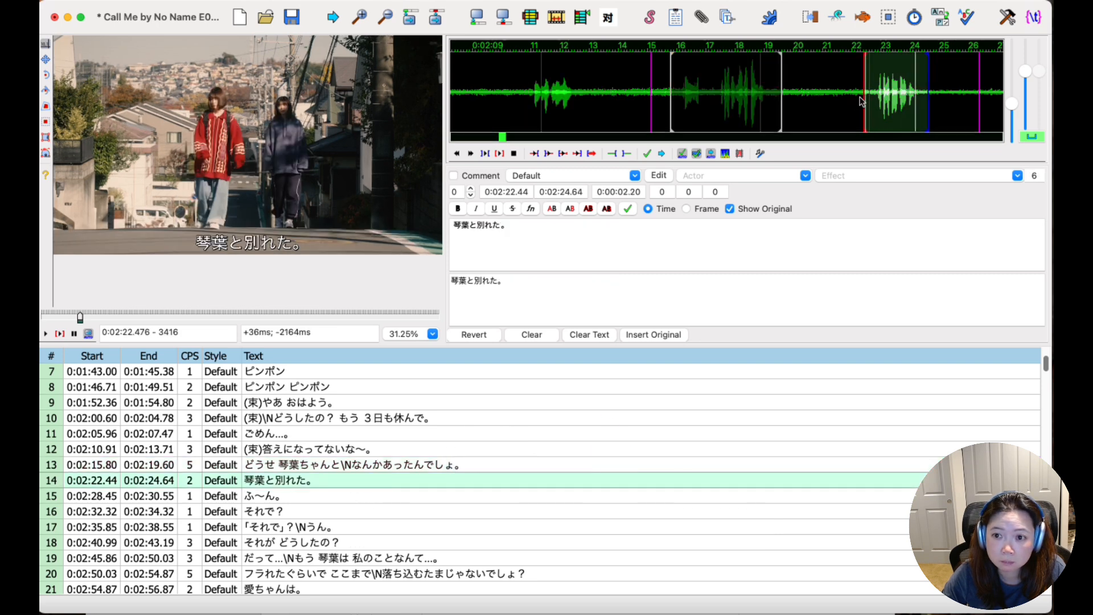
drag(872, 95, 940, 95)
key(s)
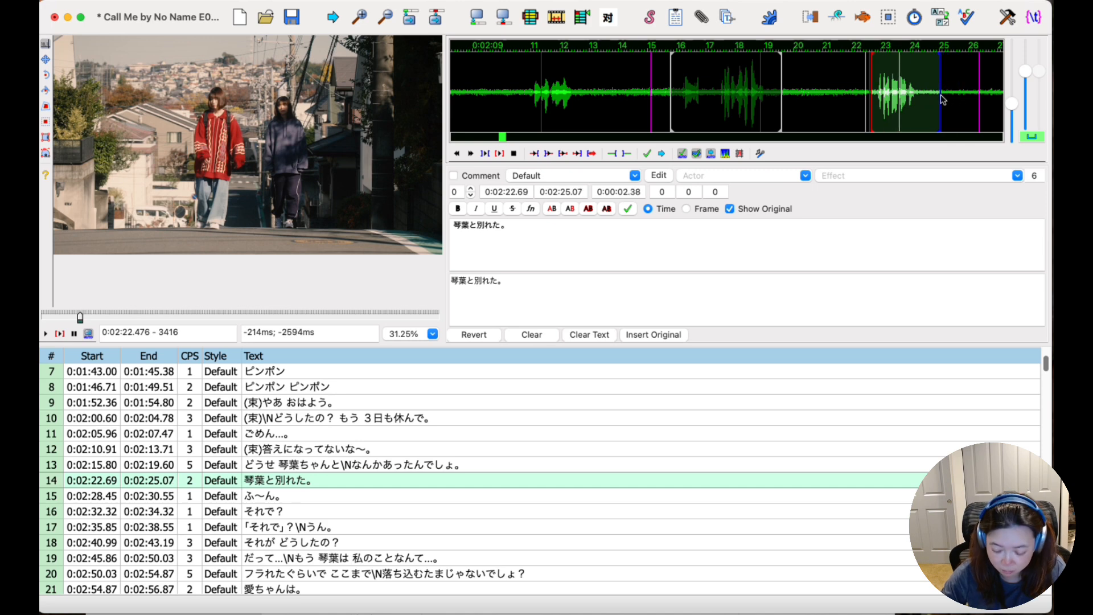
key(g)
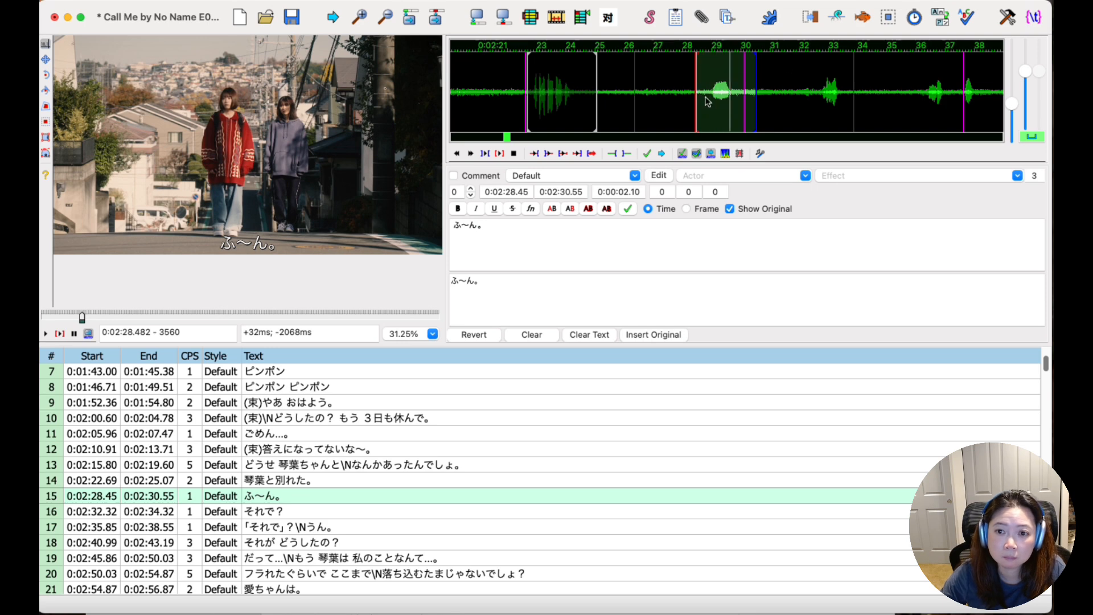
Retime line 15 to 0:02:28.73–0:02:30.09 and line 16 to 0:02:32.56–0:02:33.87 on the waveform, committing both.
mouse_move(703, 99)
mouse_down()
mouse_move(757, 104)
mouse_move(744, 104)
mouse_up()
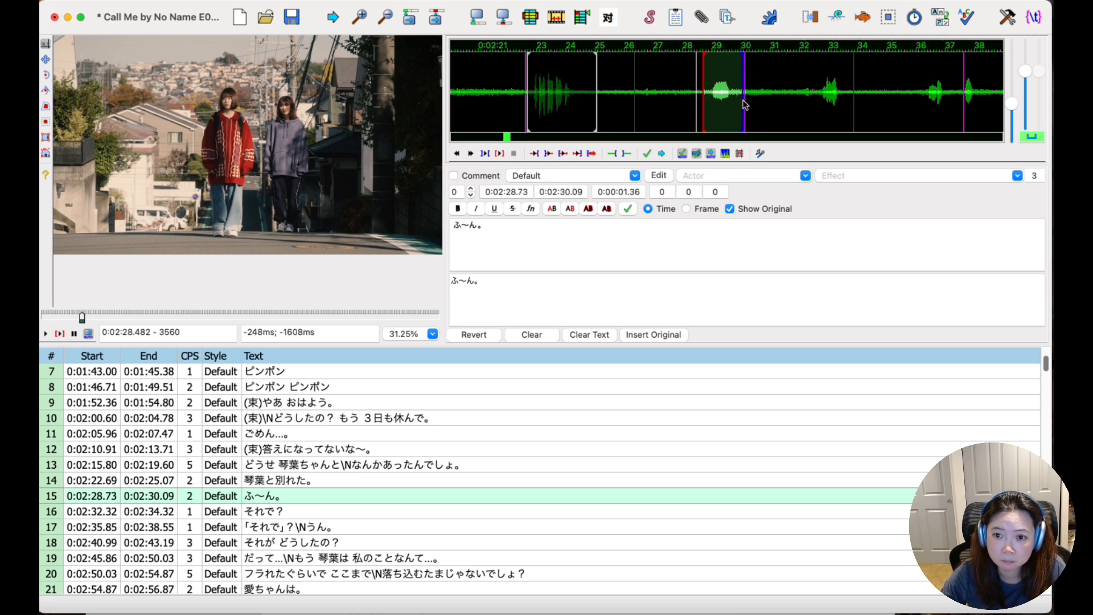
key(g)
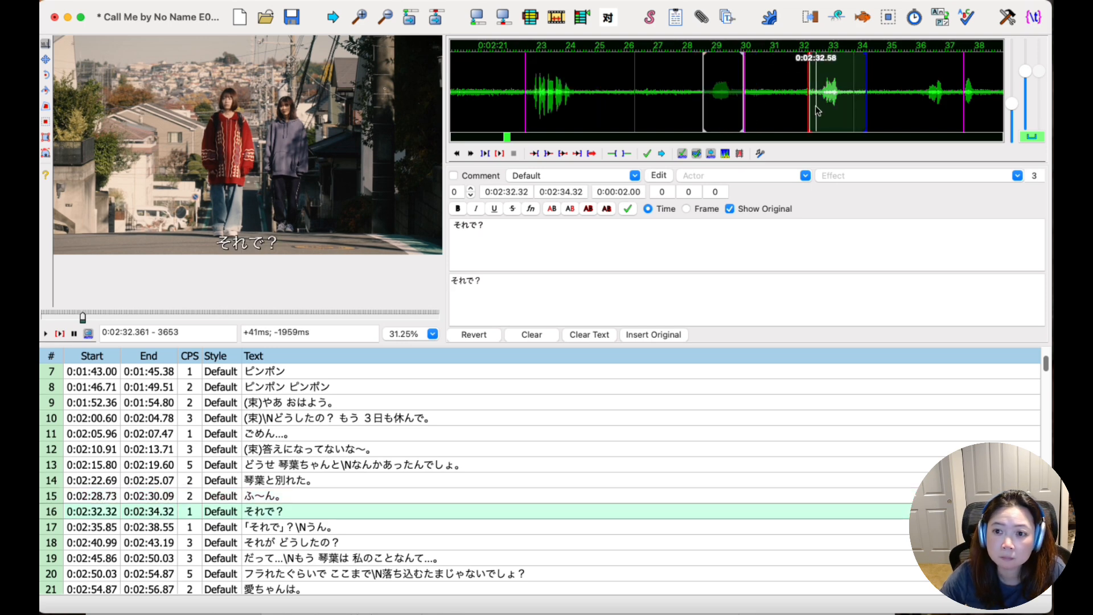
drag(814, 106, 854, 114)
key(g)
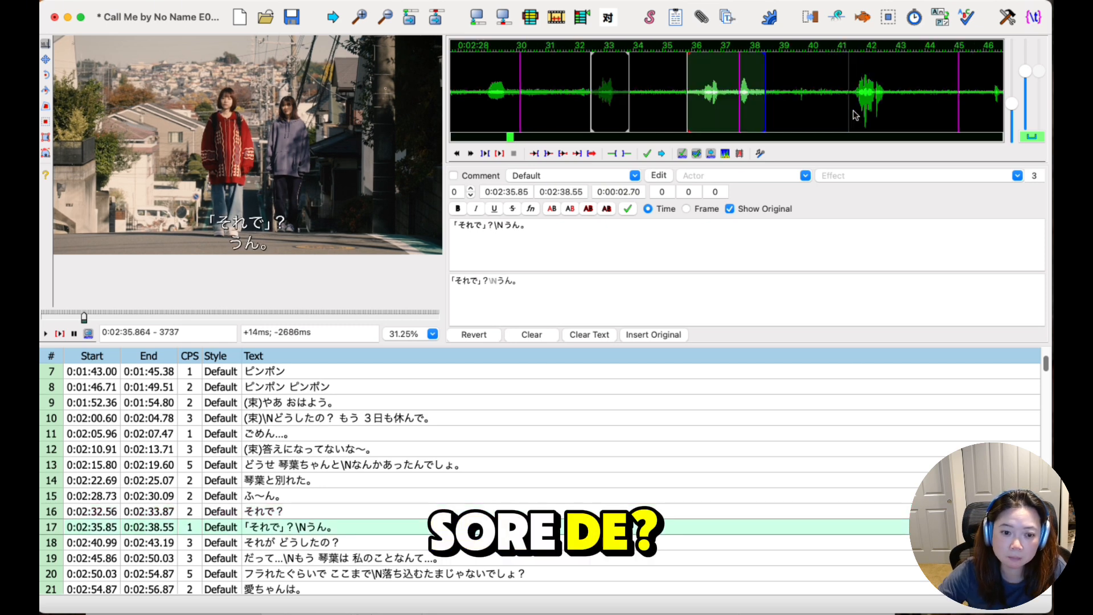
Retime line 17 to 0:02:36.13–0:02:38.60 and line 18 to 0:02:41.44–0:02:43.76 on the waveform, committing both.
click(695, 117)
drag(696, 117, 768, 116)
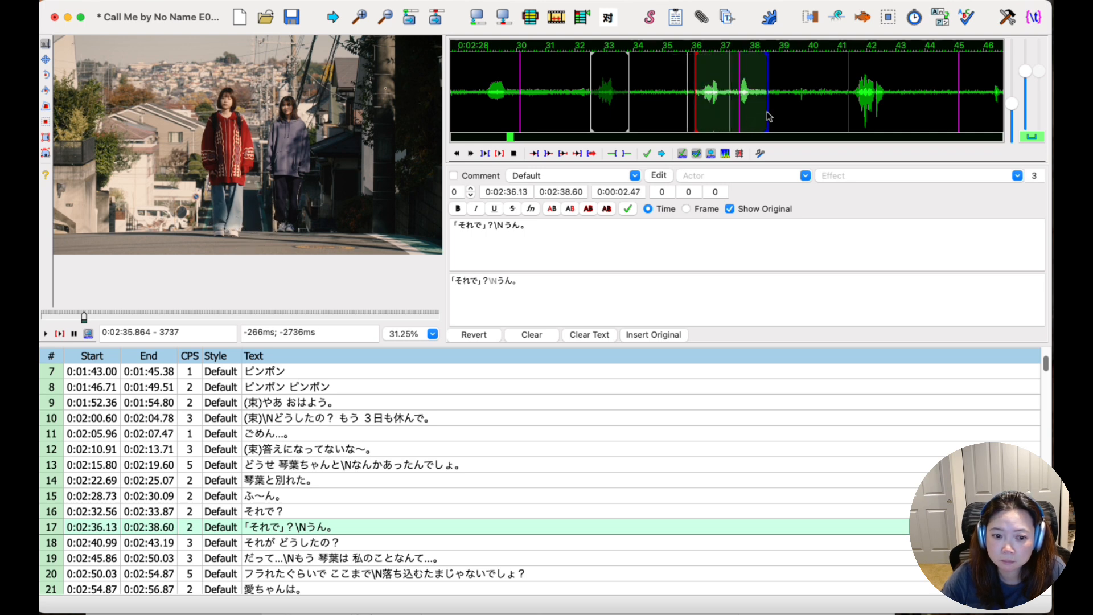
key(g)
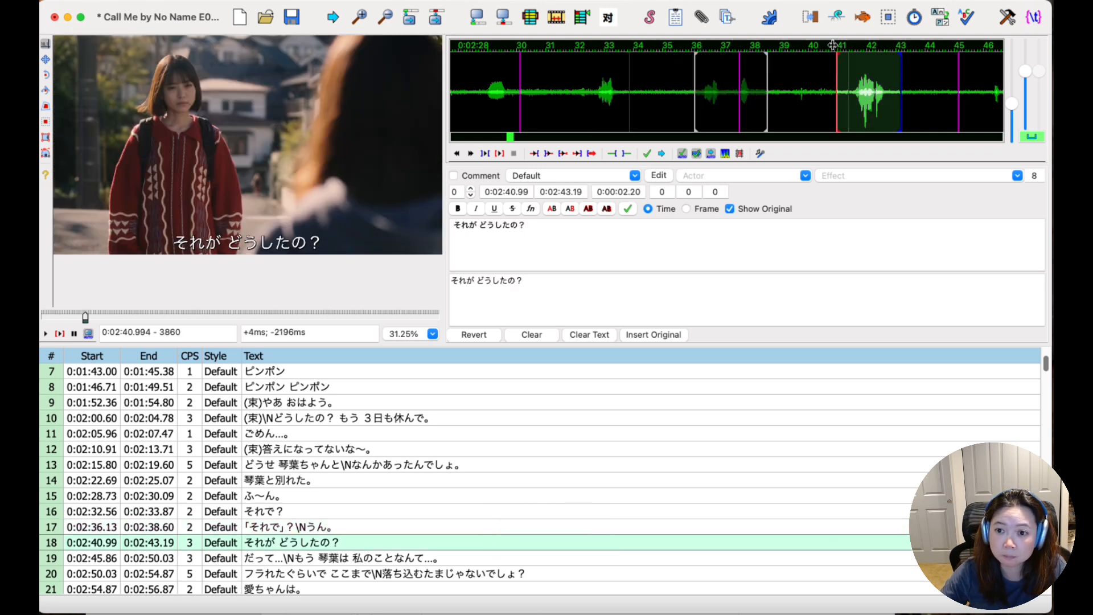
drag(849, 119, 918, 124)
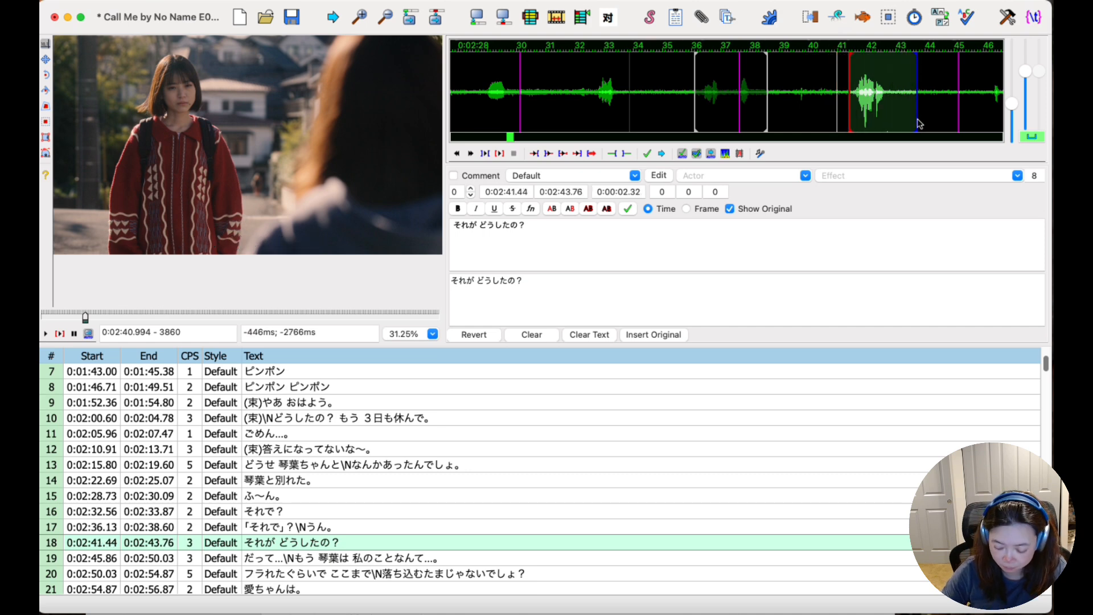
key(g)
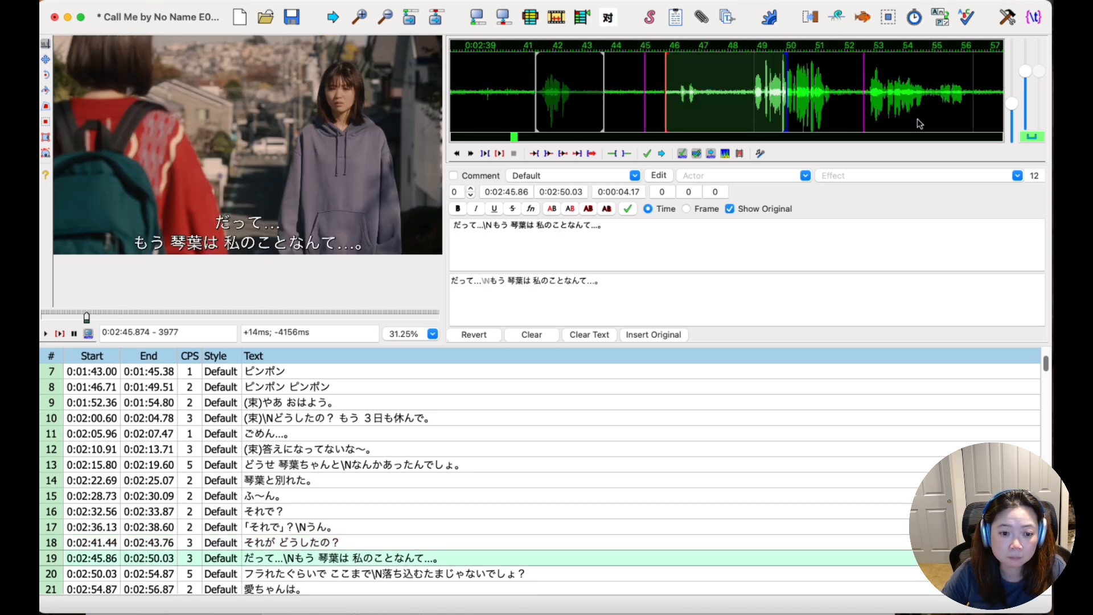
Retime line 19, だって…, to 0:02:46.22–0:02:50.56 on the waveform, playing it back to check, and commit it.
click(676, 118)
right_click(785, 118)
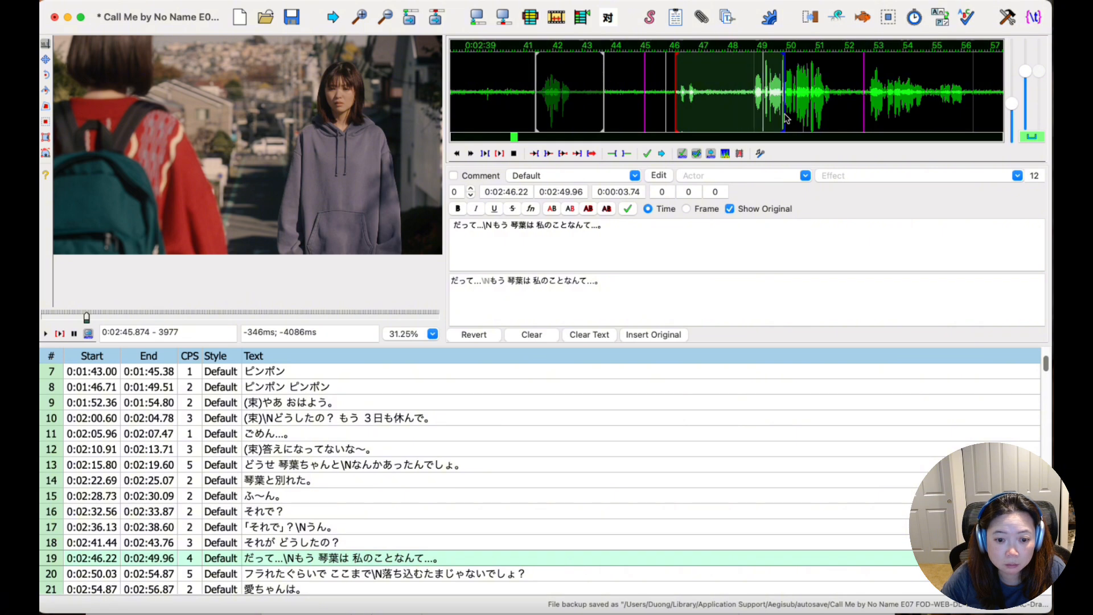
mouse_move(785, 117)
mouse_down()
mouse_move(835, 120)
mouse_move(812, 120)
mouse_up()
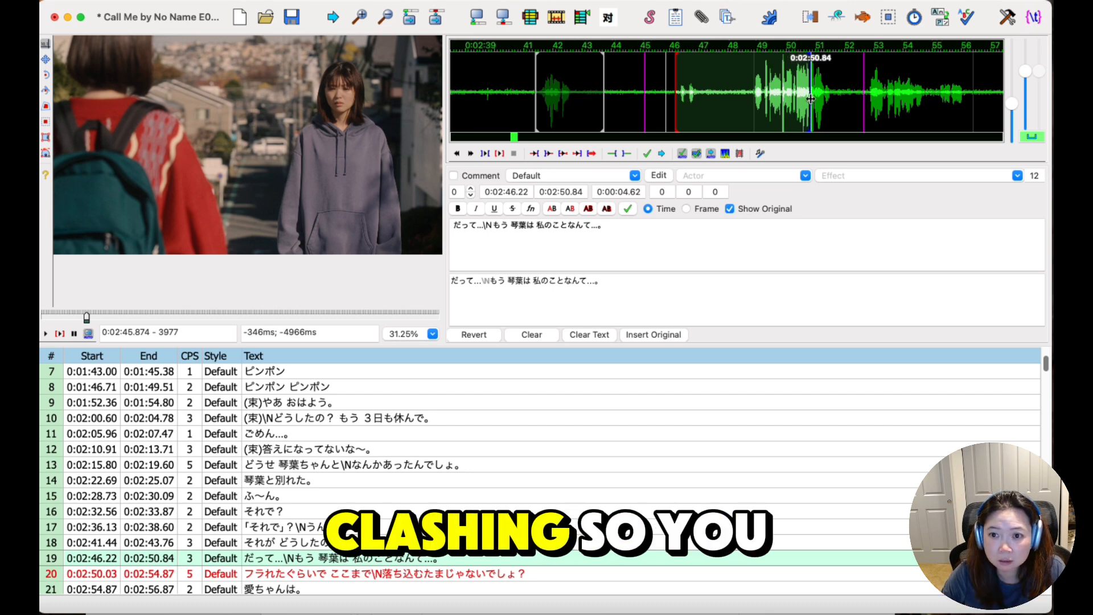
right_click(797, 103)
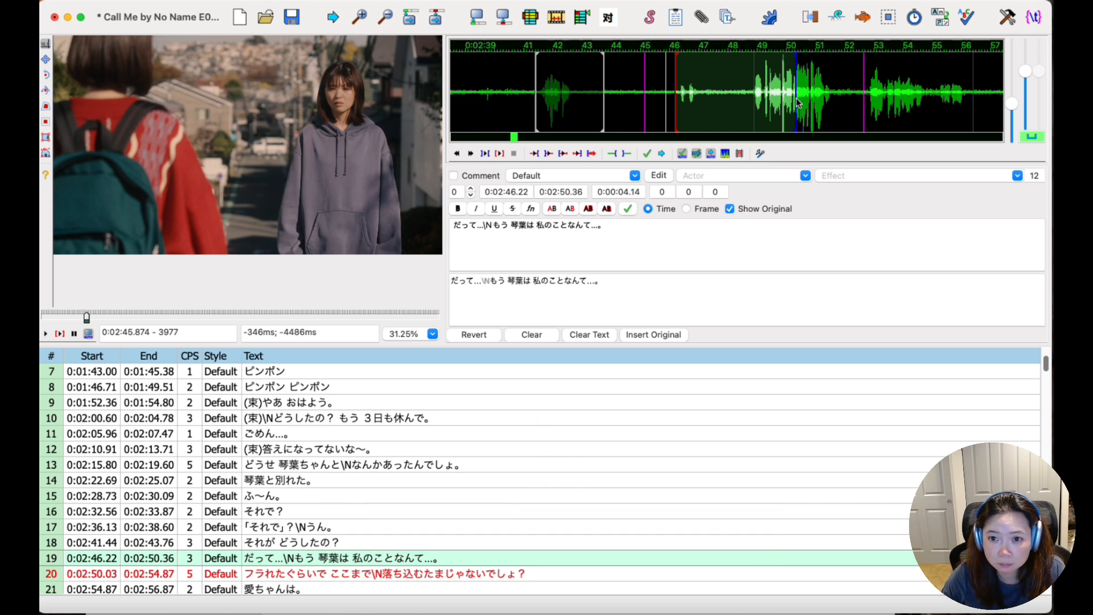
key(space)
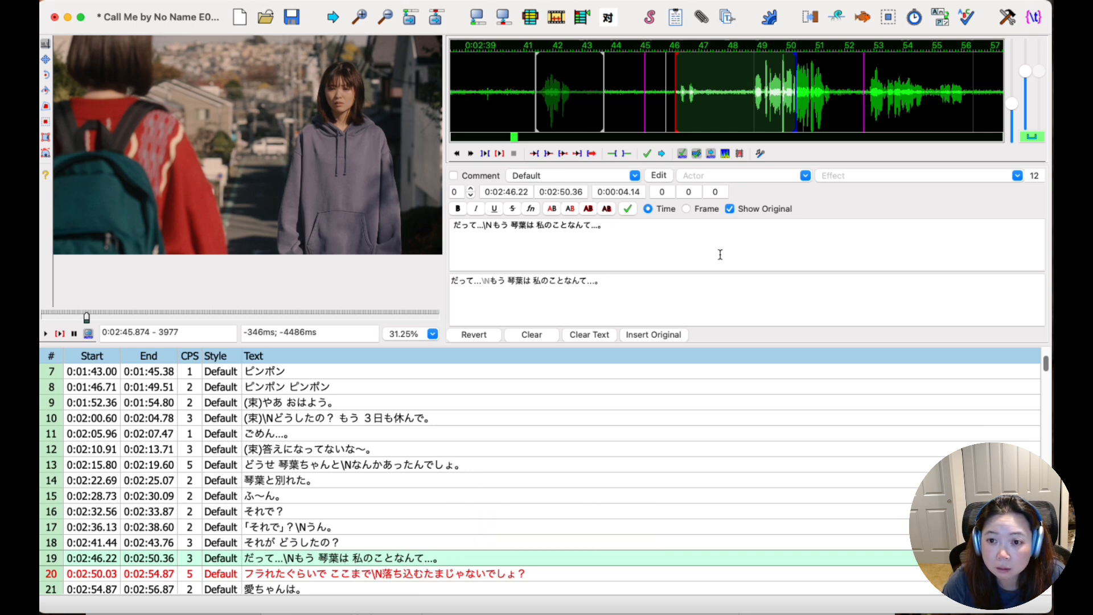
right_click(802, 109)
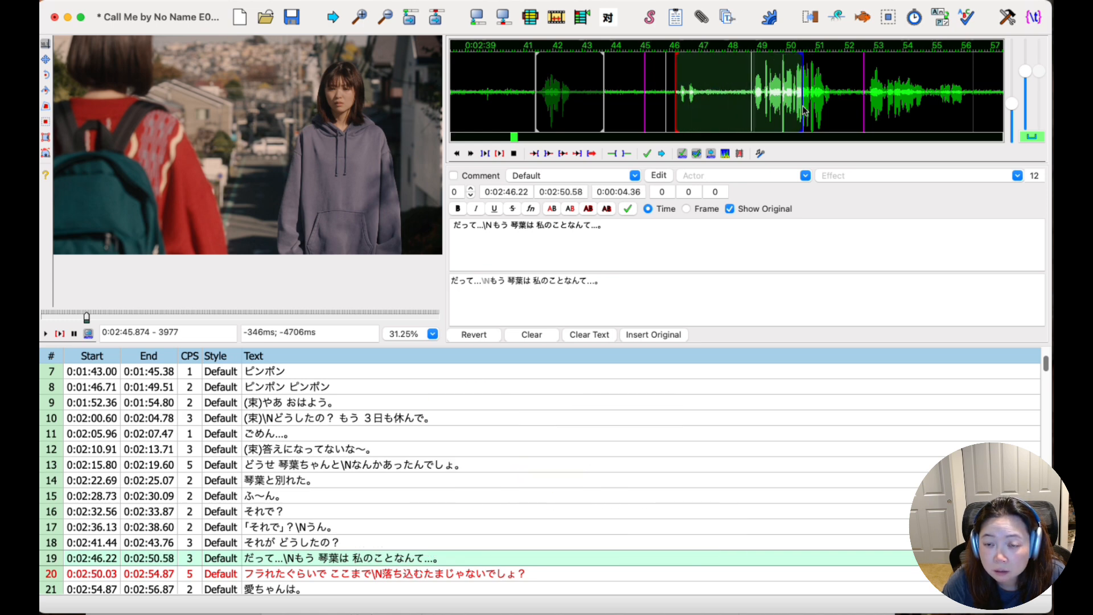
drag(803, 107, 801, 105)
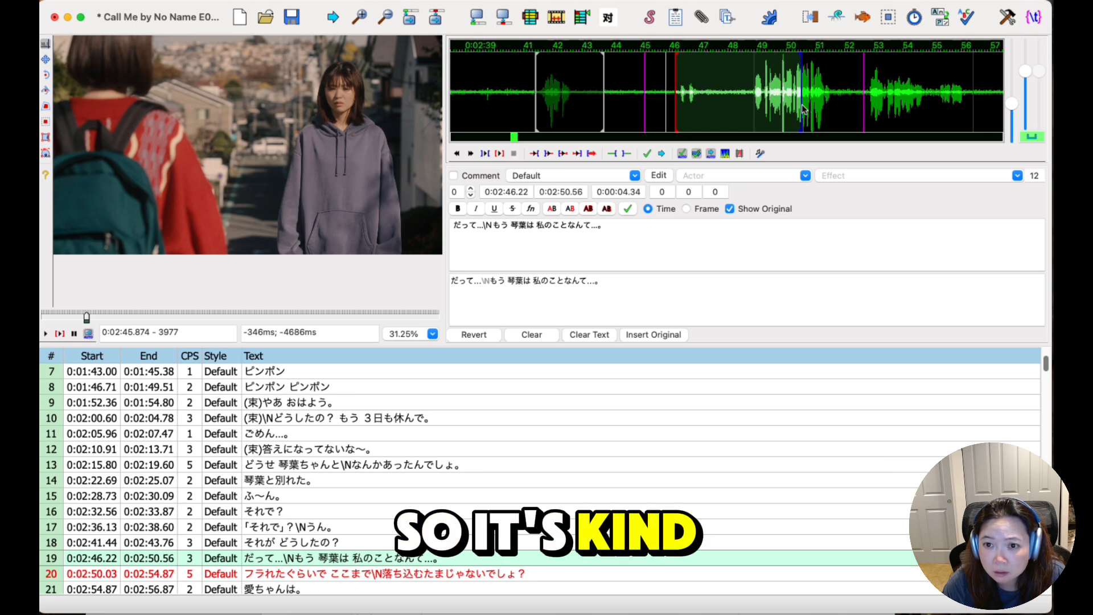
key(space)
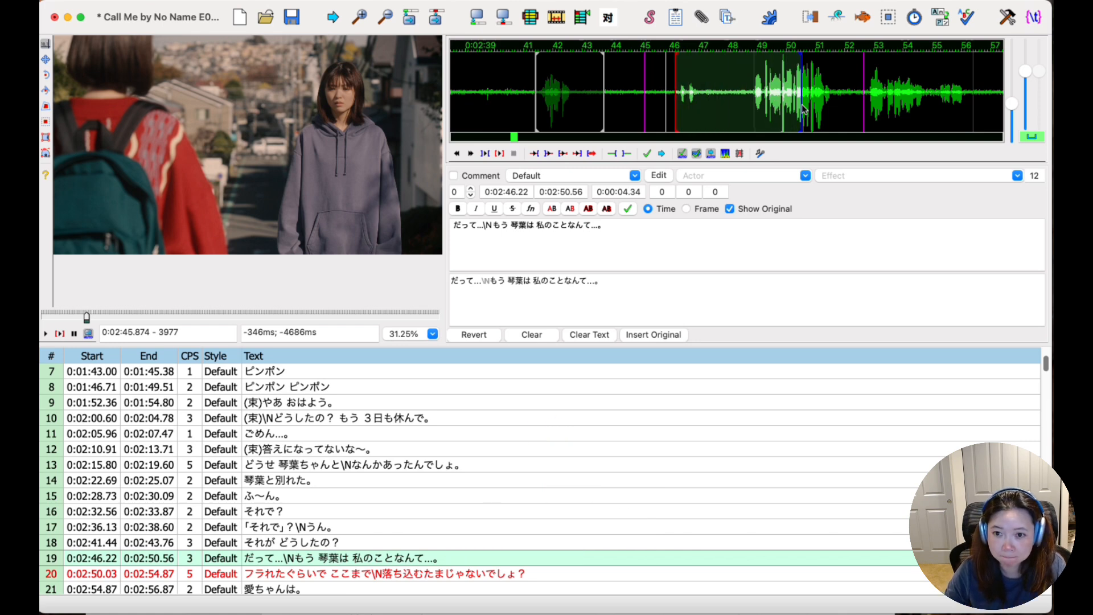
key(Return)
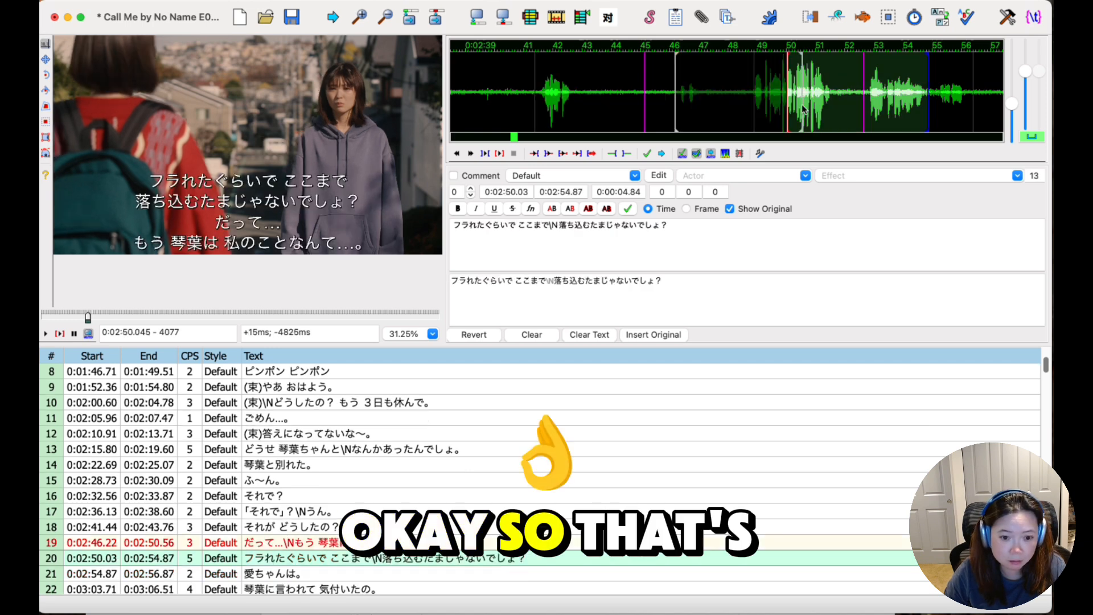
Select lines 19 and 20, make their times continuous so line 20 starts at 0:02:50.56, and save the subtitles.
click(350, 543)
click(352, 553)
click(350, 543)
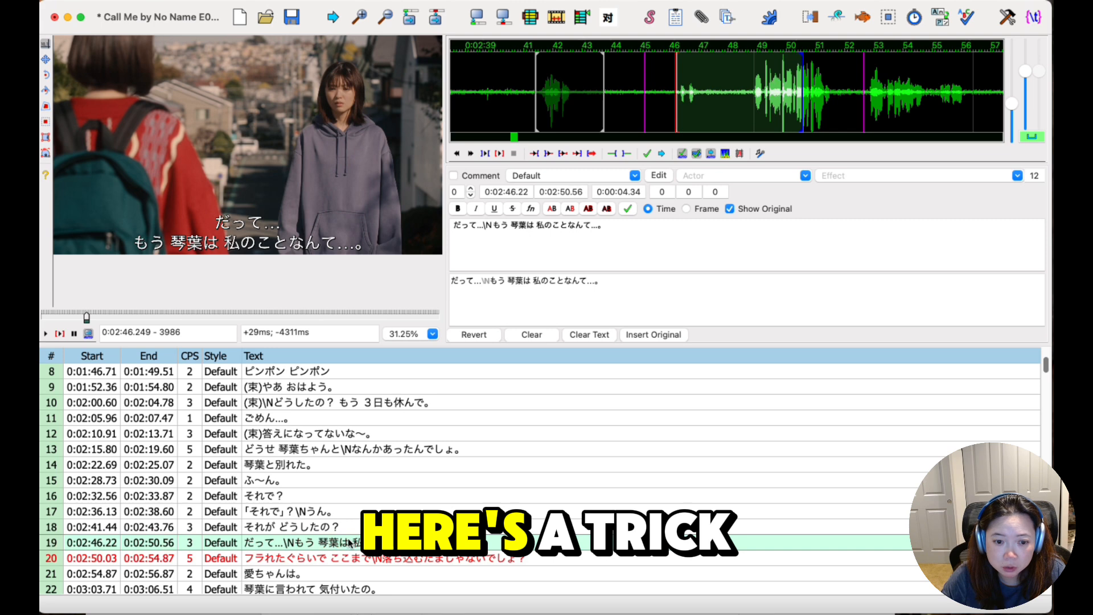
shift+click(347, 559)
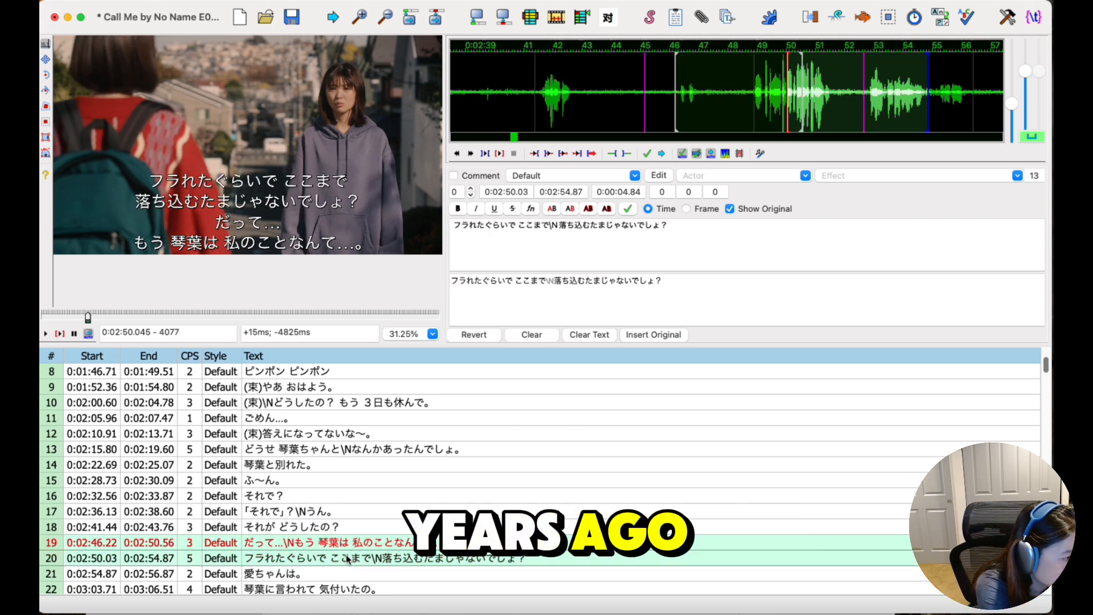
click(317, 528)
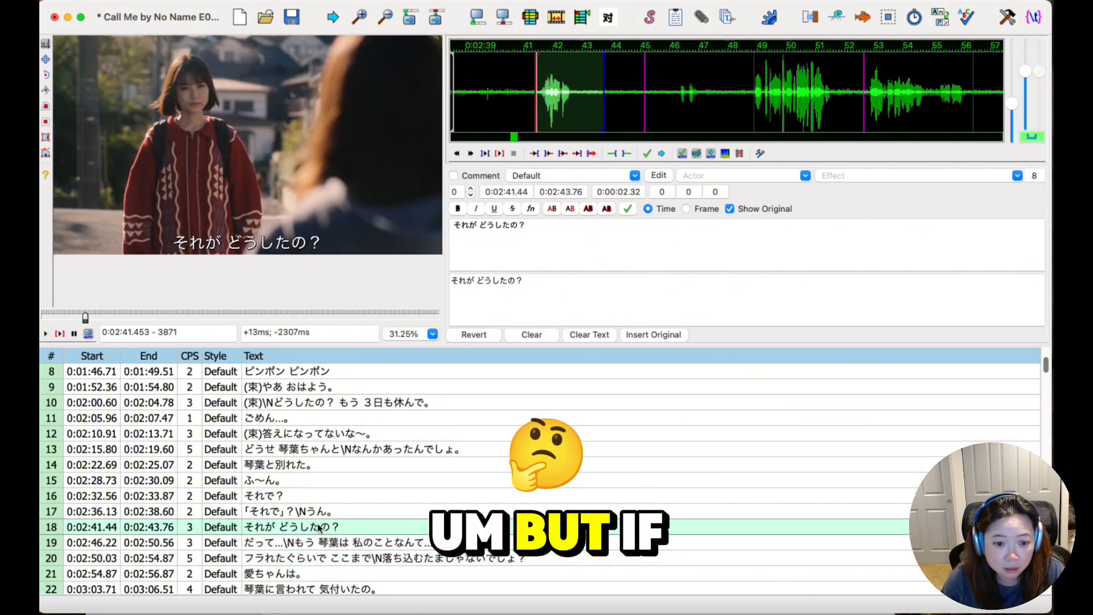
click(327, 542)
click(330, 557)
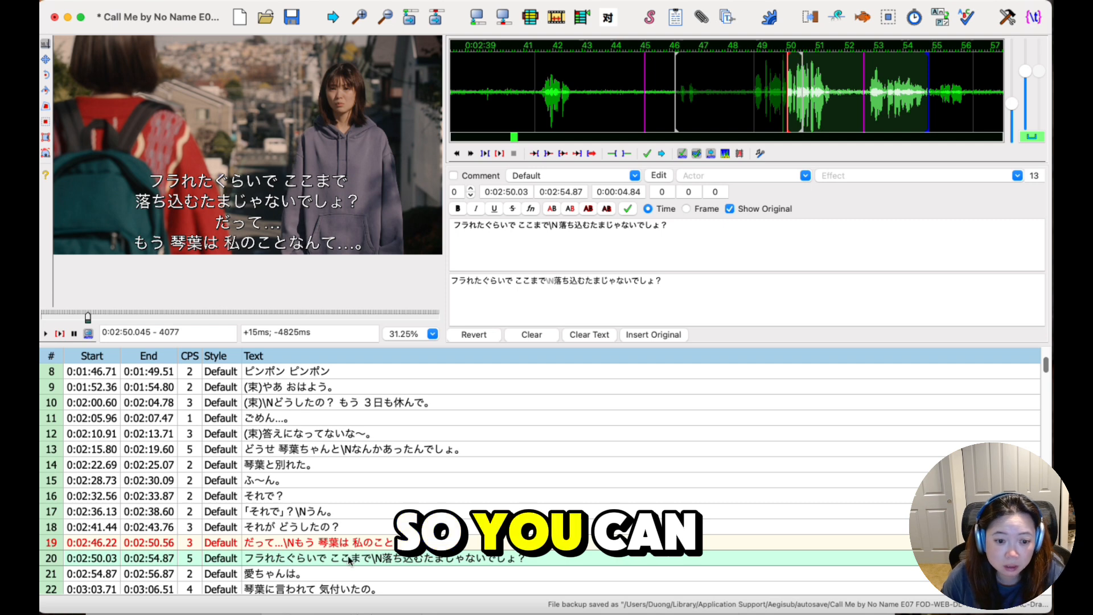
shift+click(410, 542)
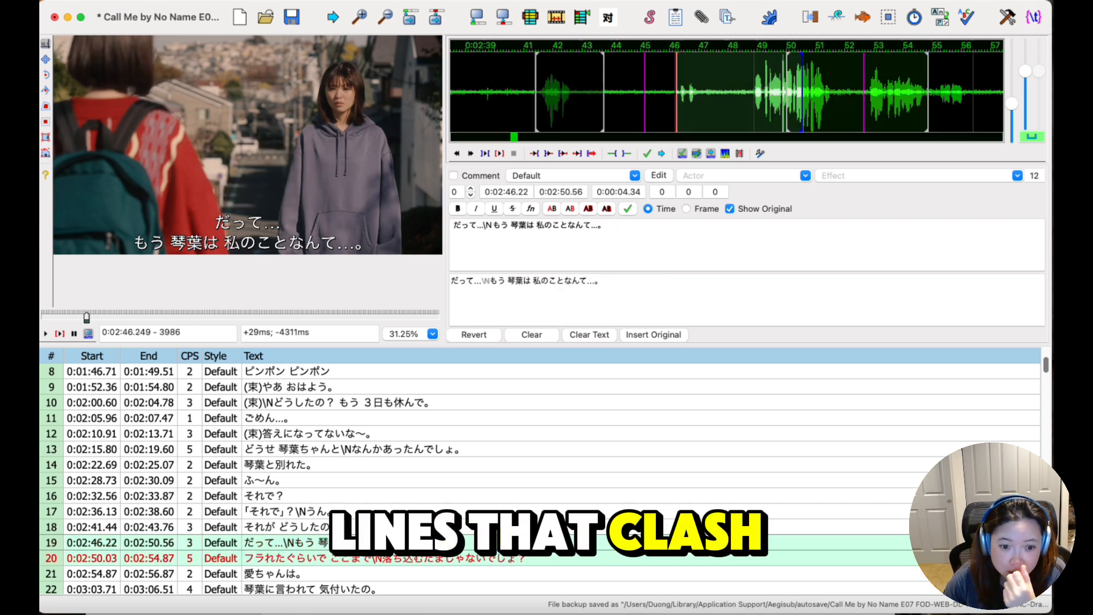
right_click(351, 546)
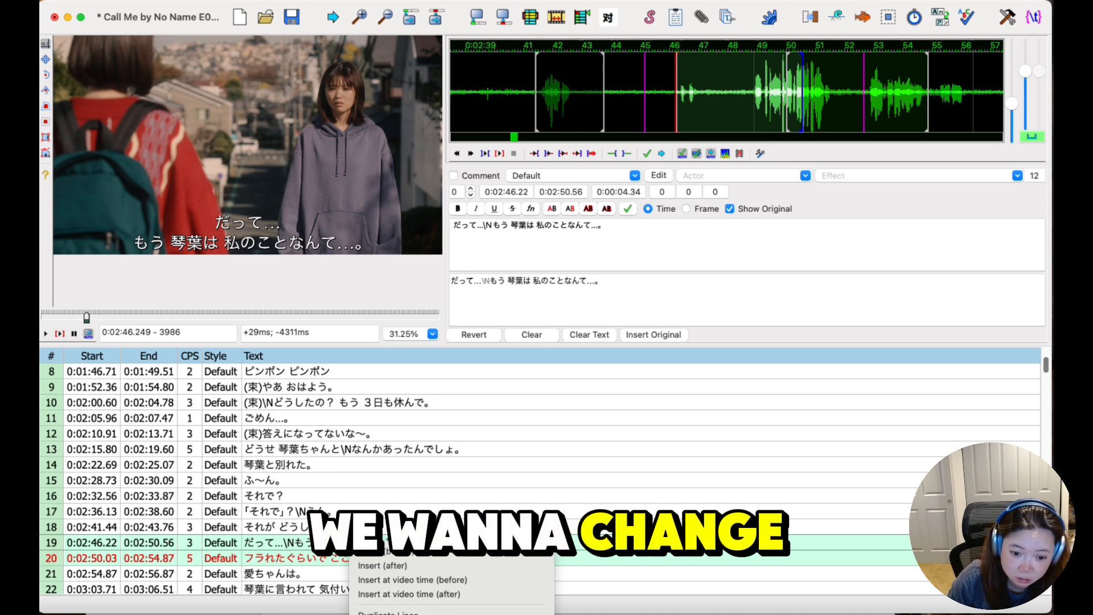
click(421, 614)
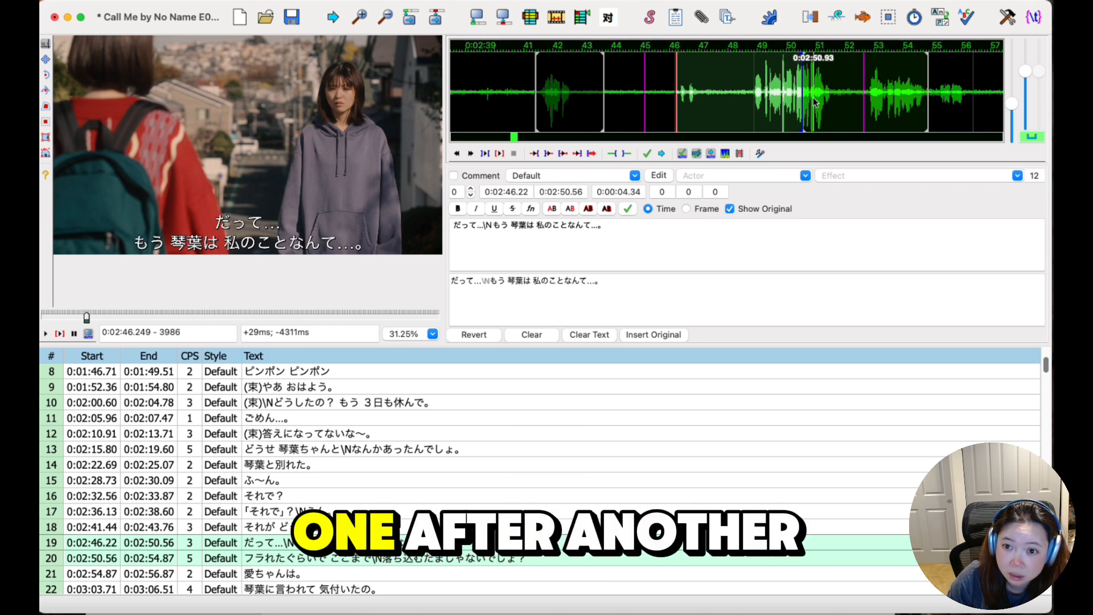
click(401, 562)
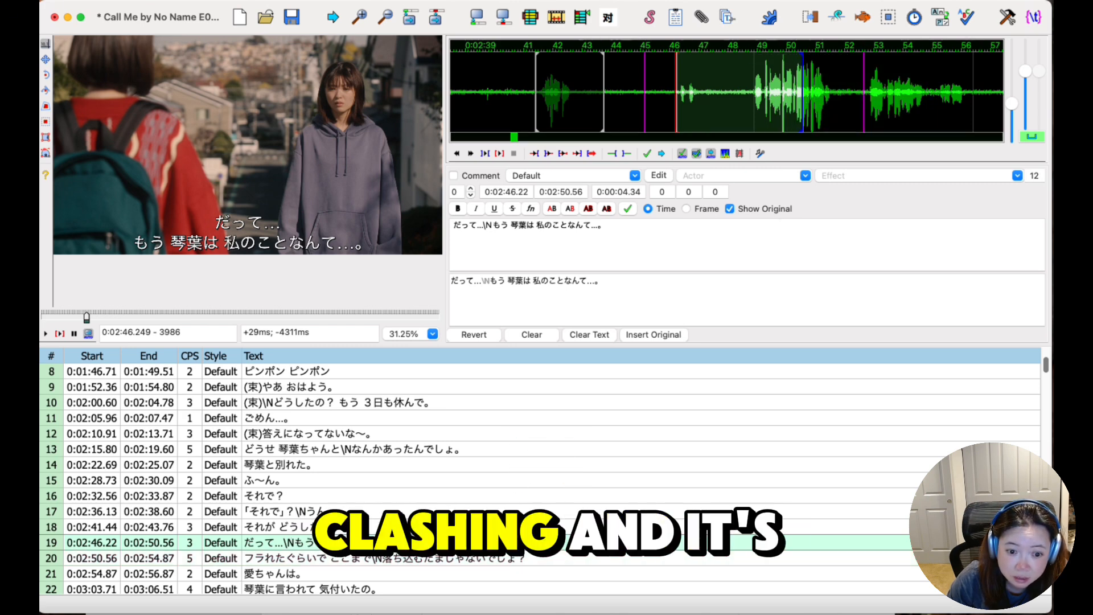
click(398, 545)
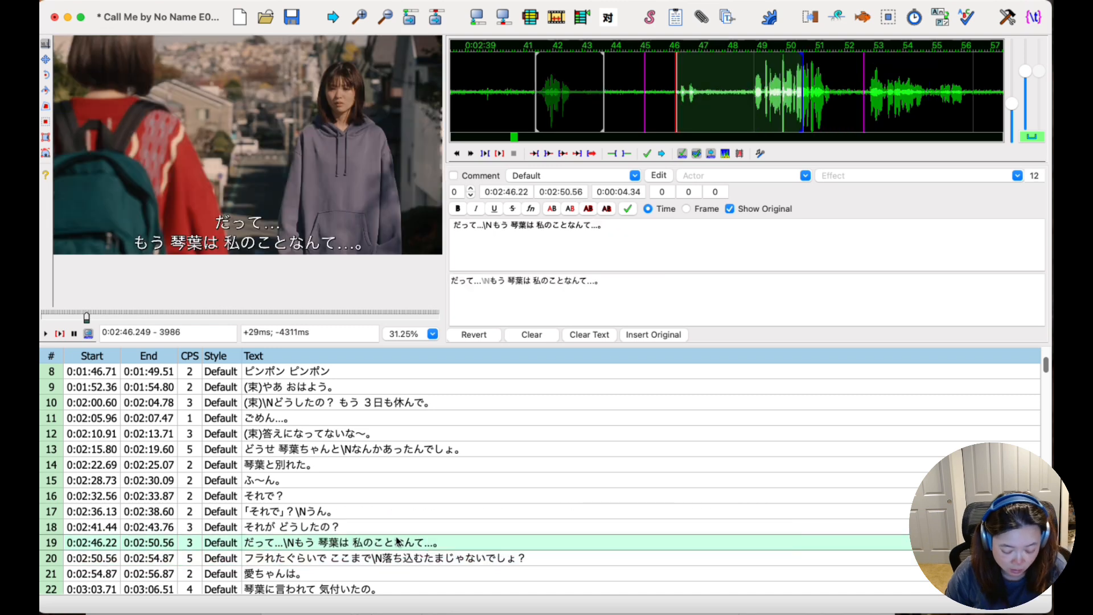
key(super+s)
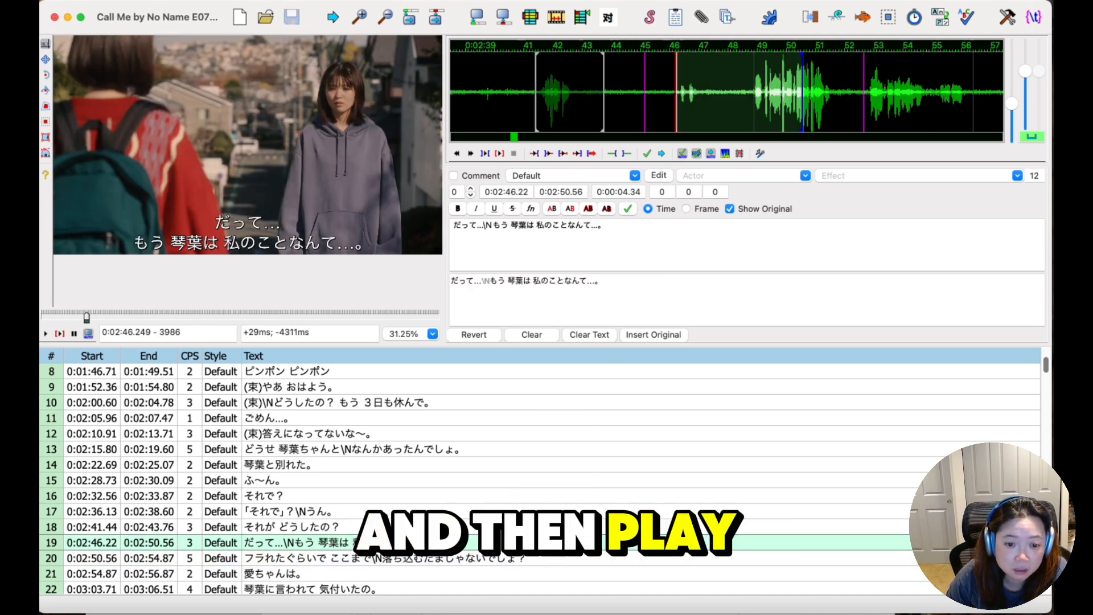
Play line 19 in the video and set the video zoom to 50%.
key(s)
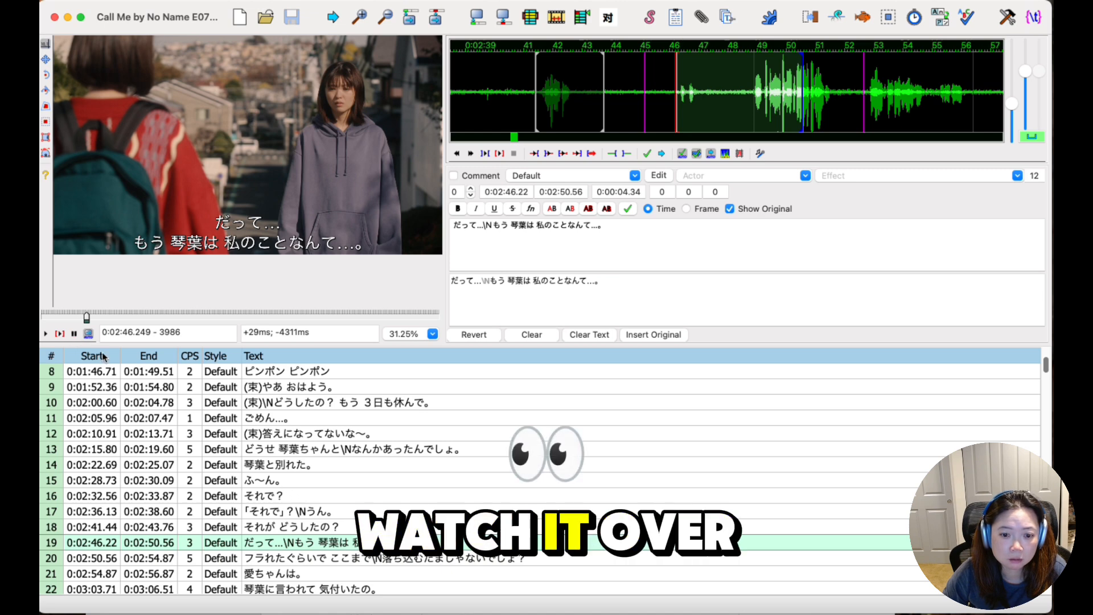
click(46, 333)
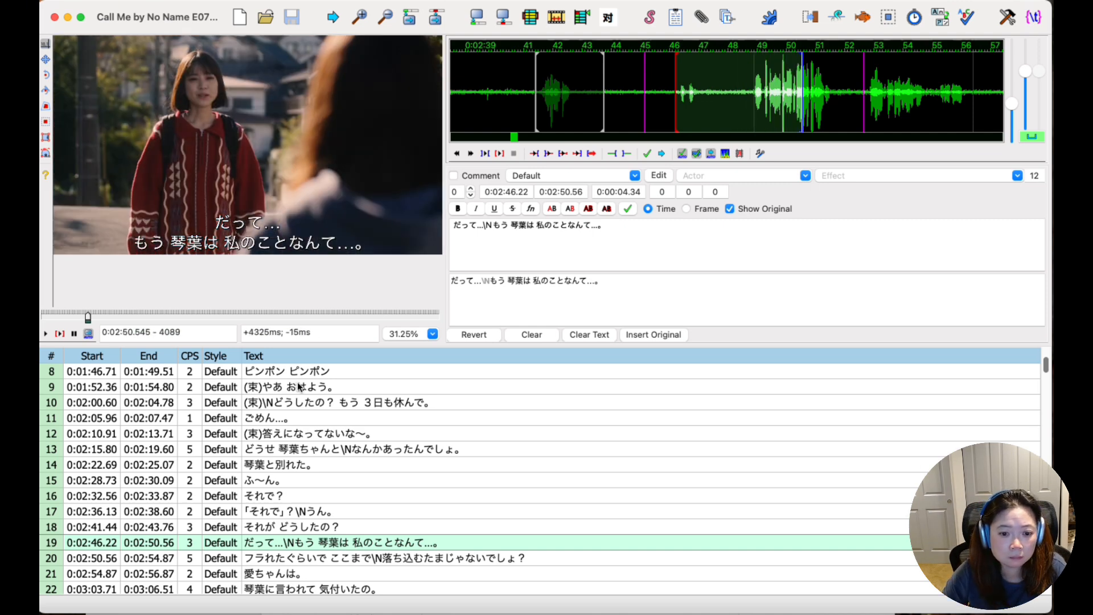
click(433, 334)
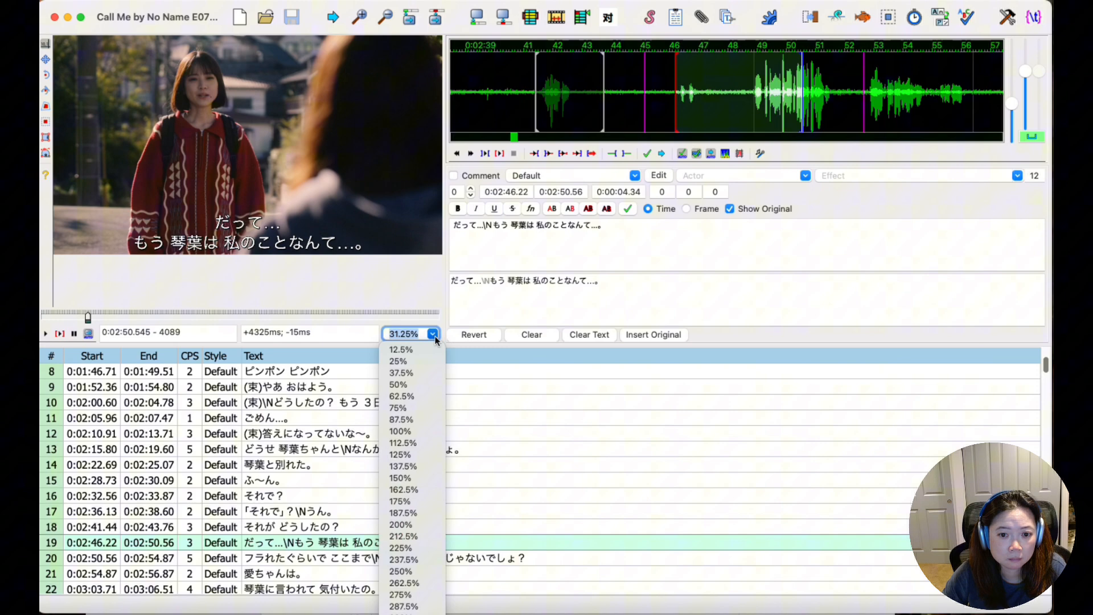
click(410, 385)
scroll(482, 502, down, 3)
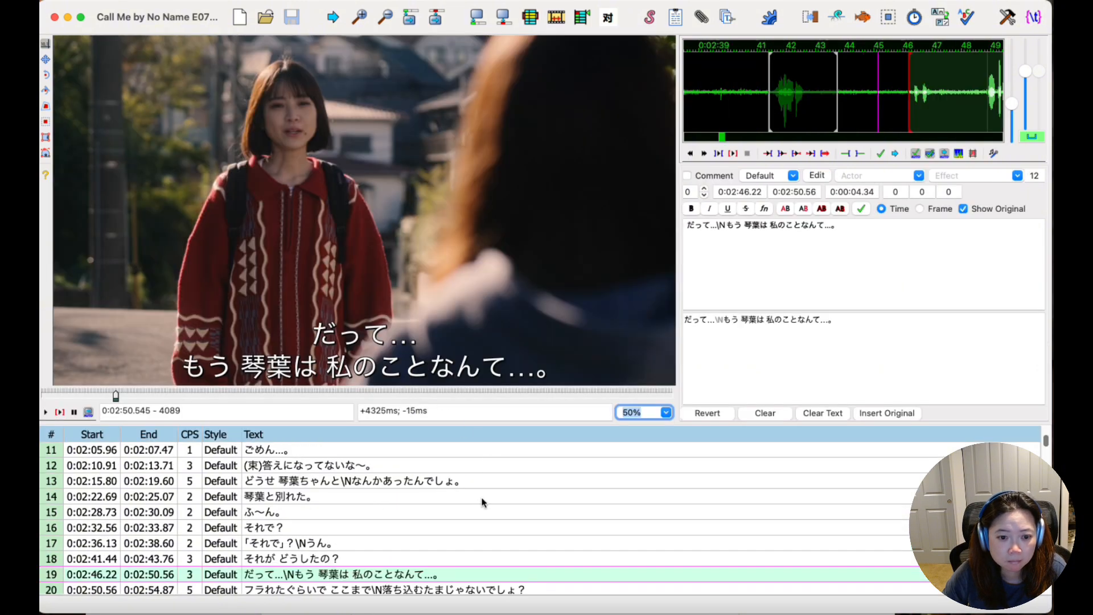
Play the video from line 19 past line 20 to check the transition between the two subtitles, and pause it.
click(405, 497)
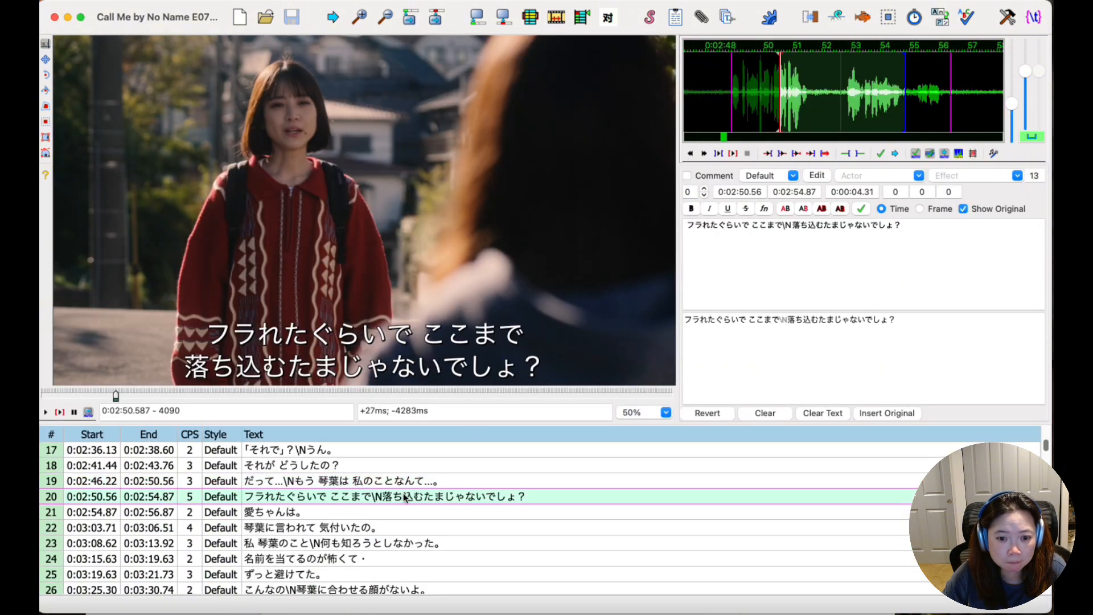
click(149, 484)
click(46, 412)
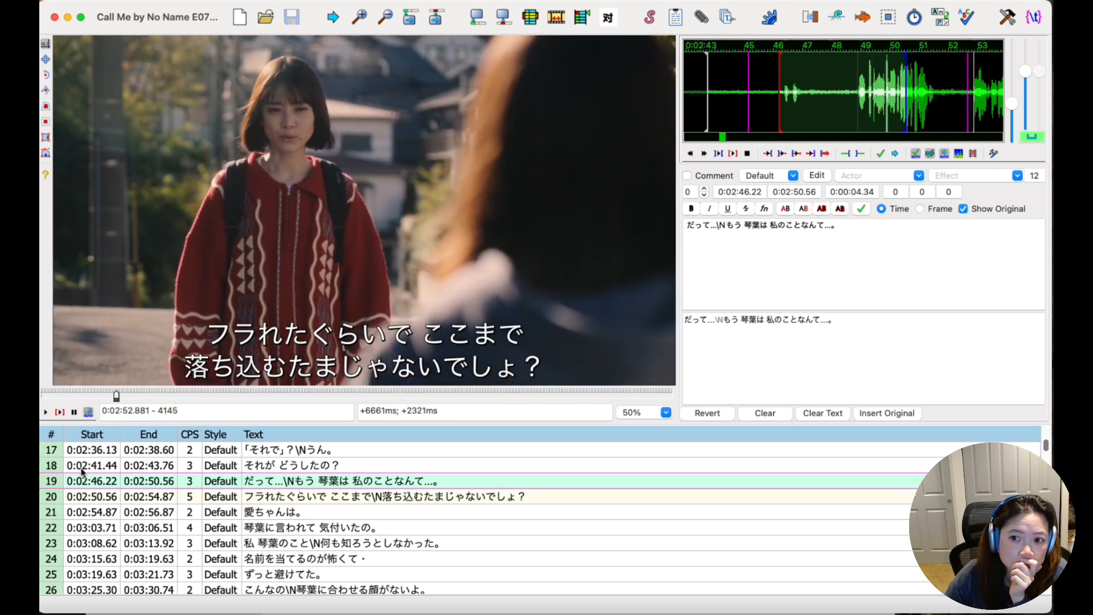
click(73, 411)
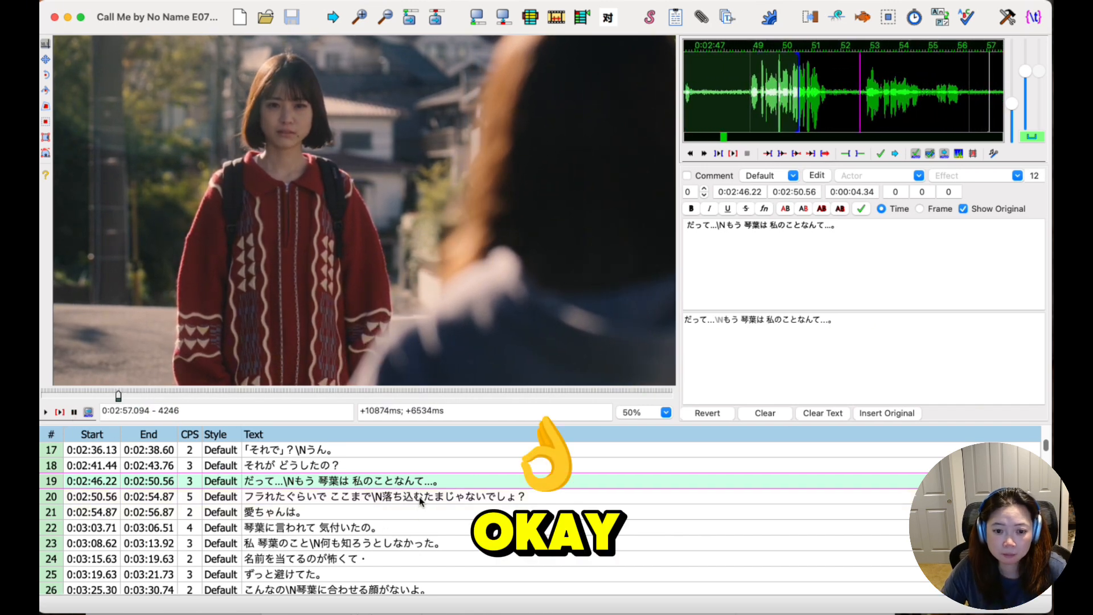
Extend line 20's end to 0:02:55.07 on the waveform and commit it.
click(421, 496)
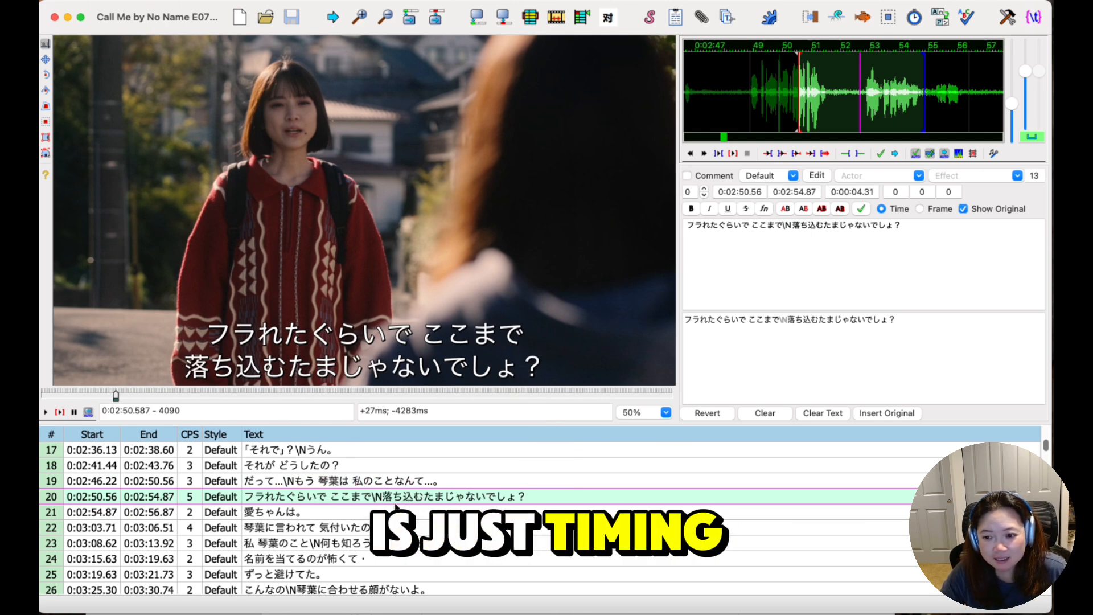
click(357, 513)
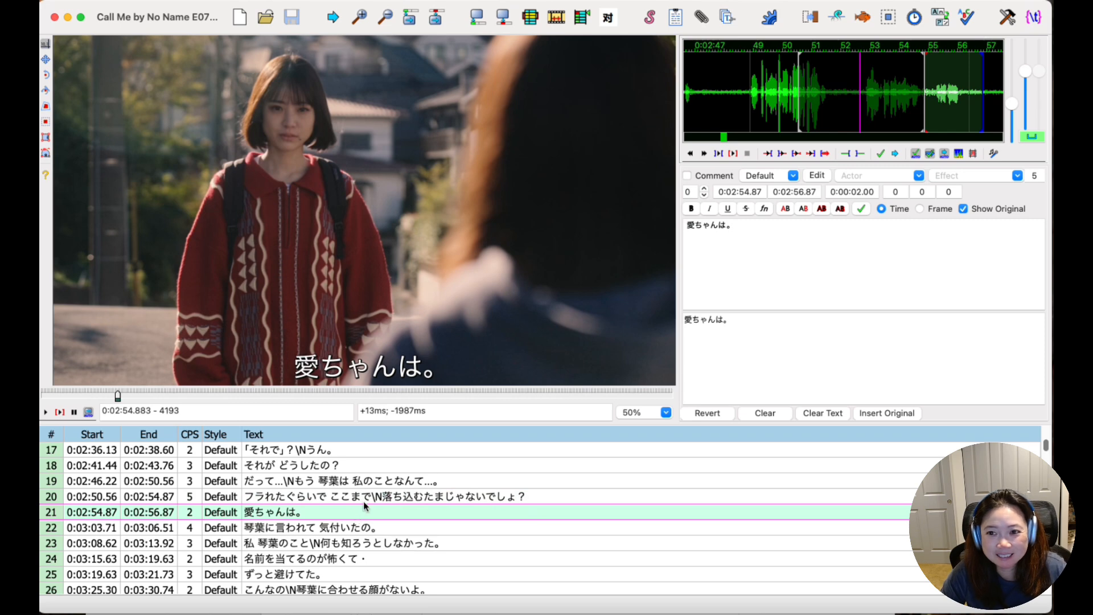
click(438, 499)
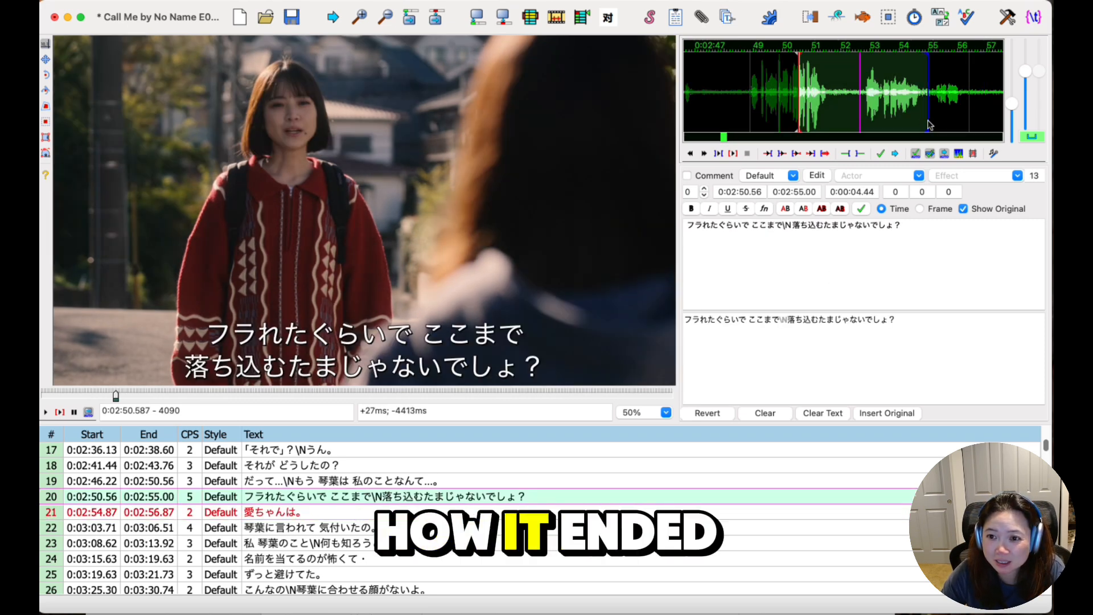
drag(927, 120, 930, 125)
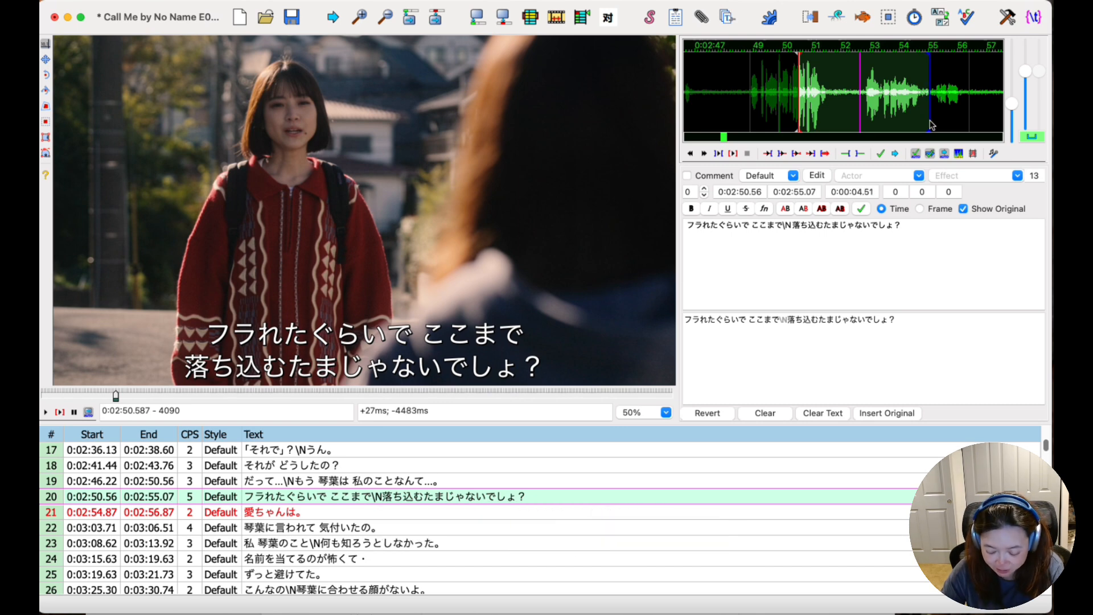
key(Return)
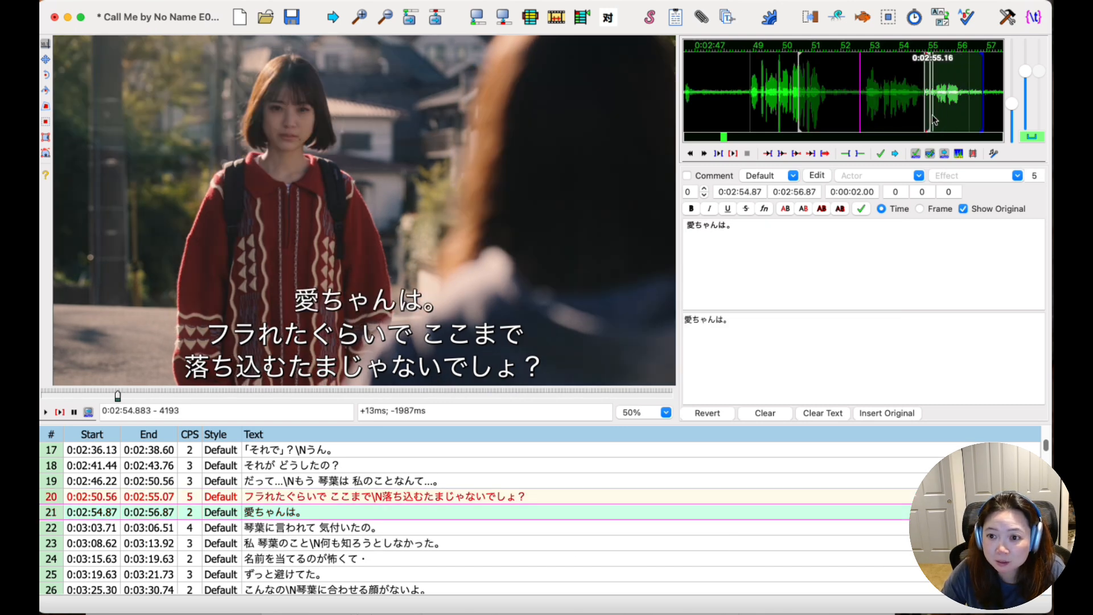
Retime line 21, 愛ちゃんは。, to 0:02:55.16–0:02:56.40 on the waveform, commit it, and save the subtitles.
click(932, 122)
right_click(969, 121)
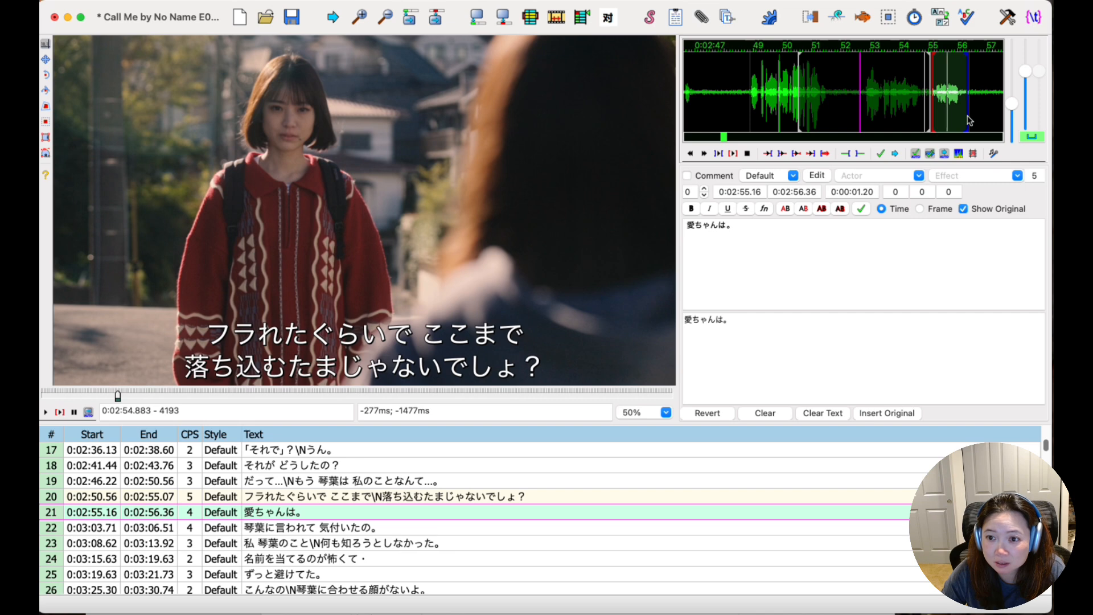
right_click(970, 120)
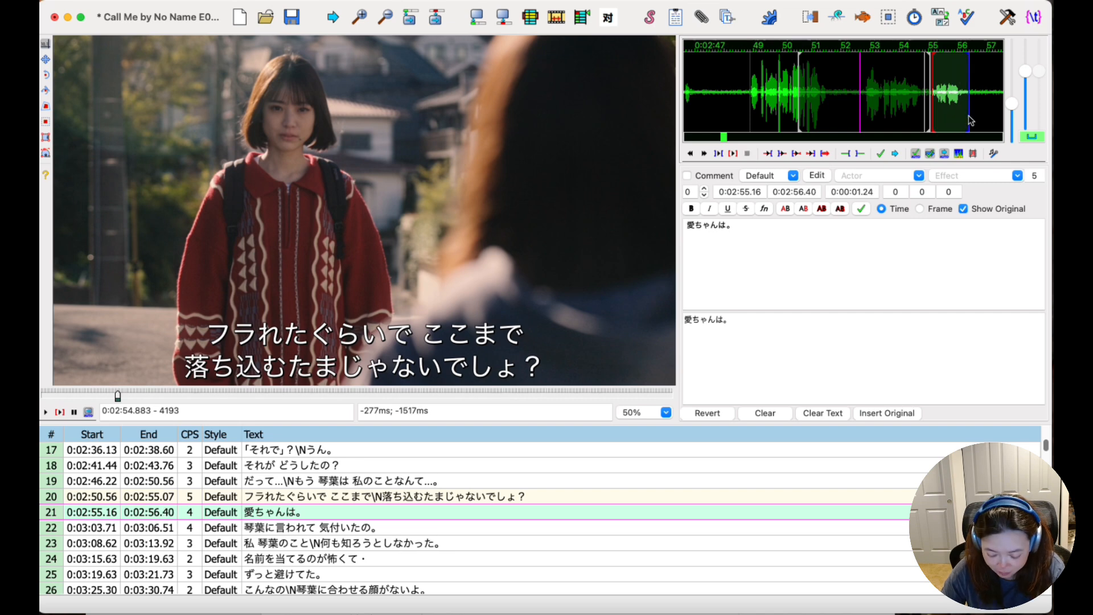
key(Return)
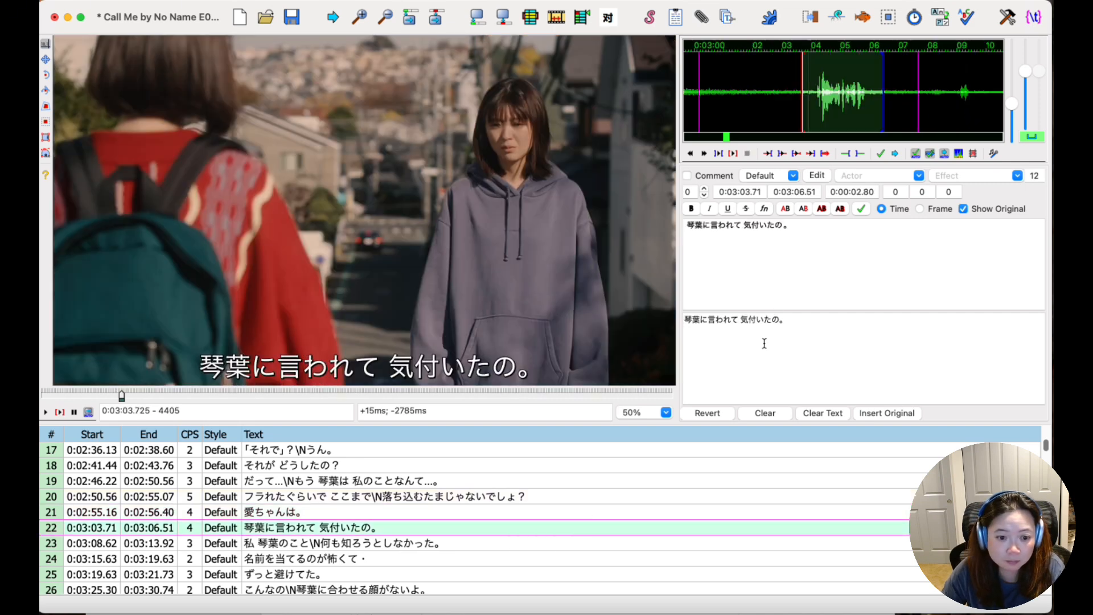
key(super+s)
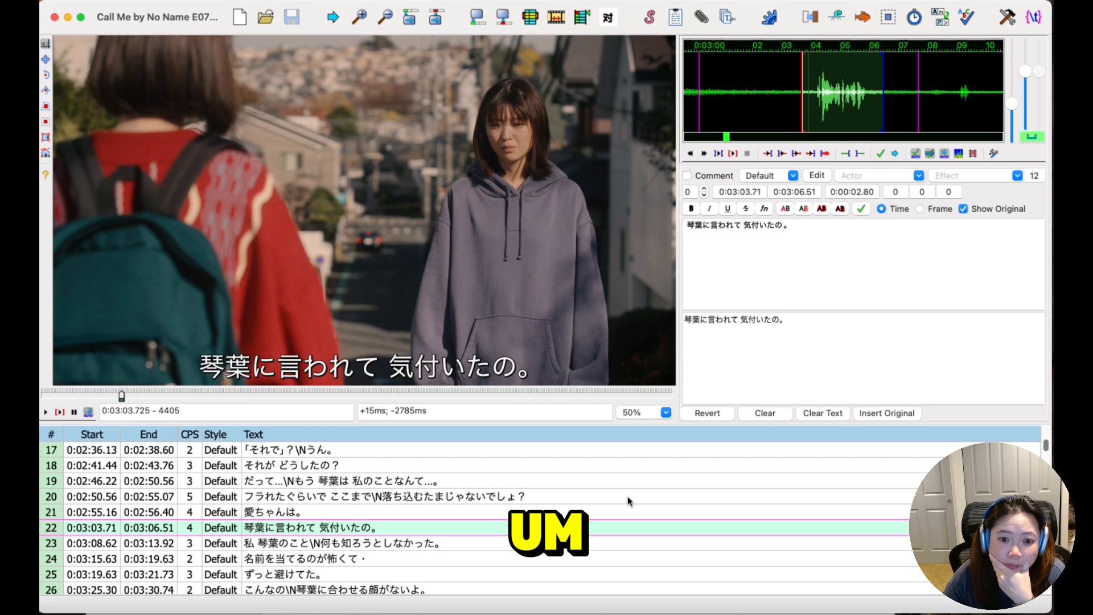
scroll(608, 490, down, 1)
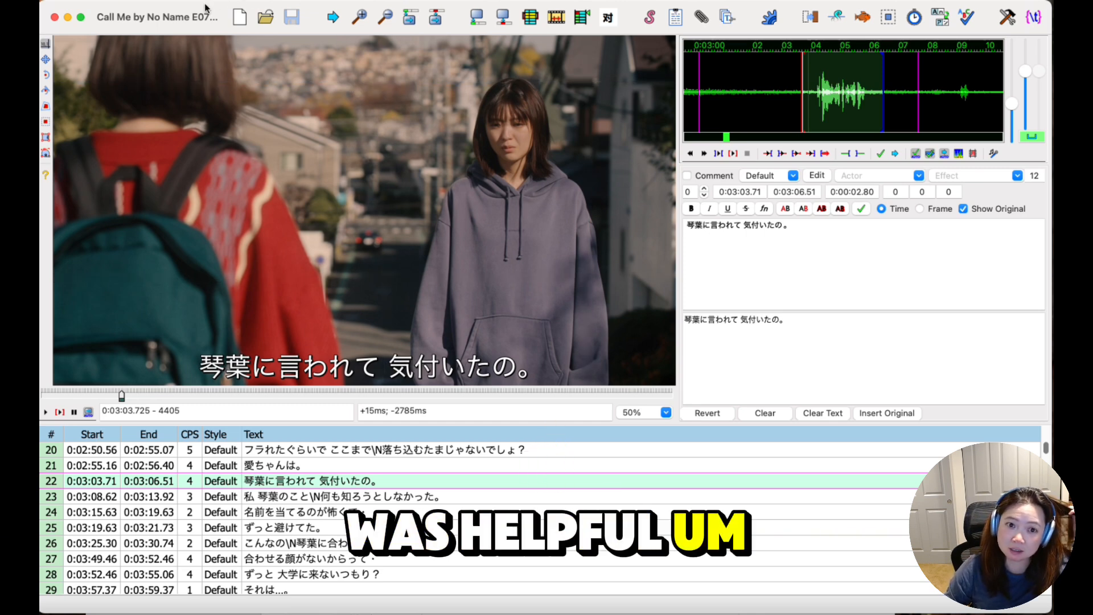
Open the Styles Manager to show the styles loaded in the current script.
click(54, 2)
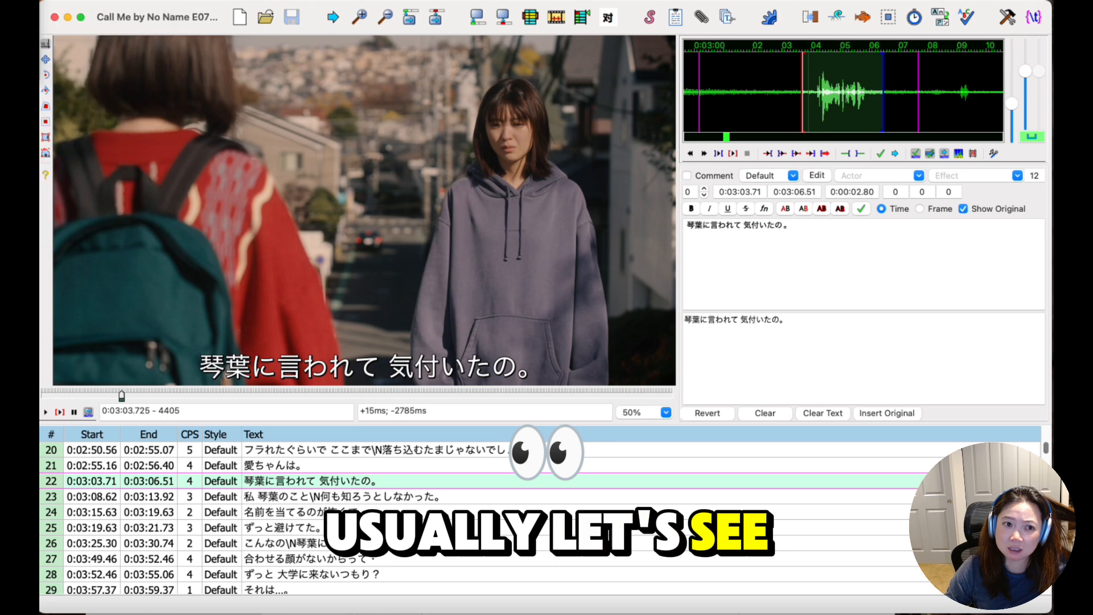
mouse_move(51, 1)
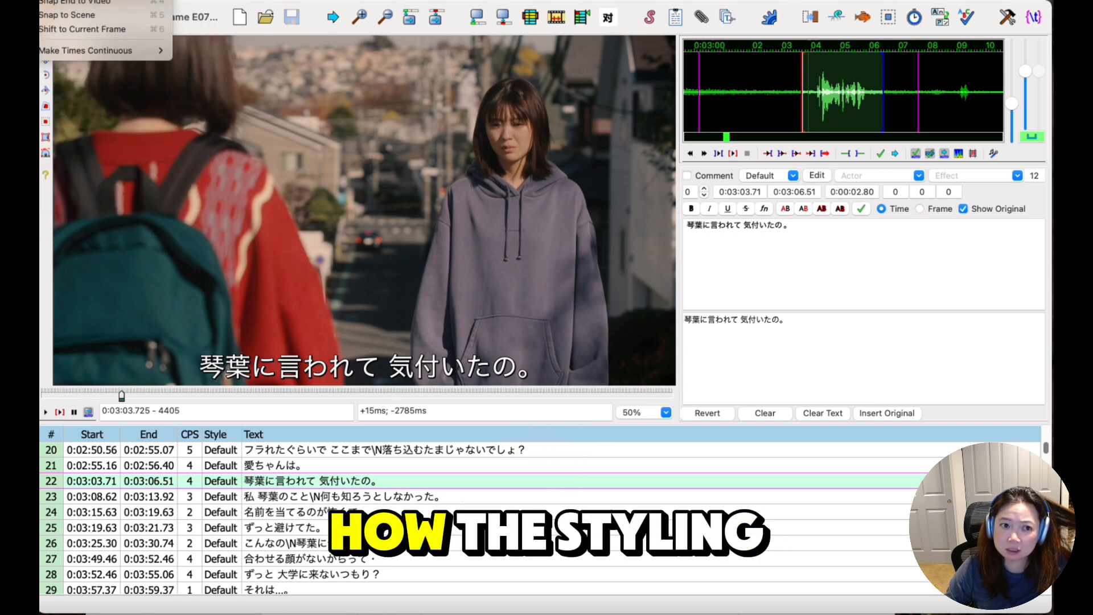
click(43, 1)
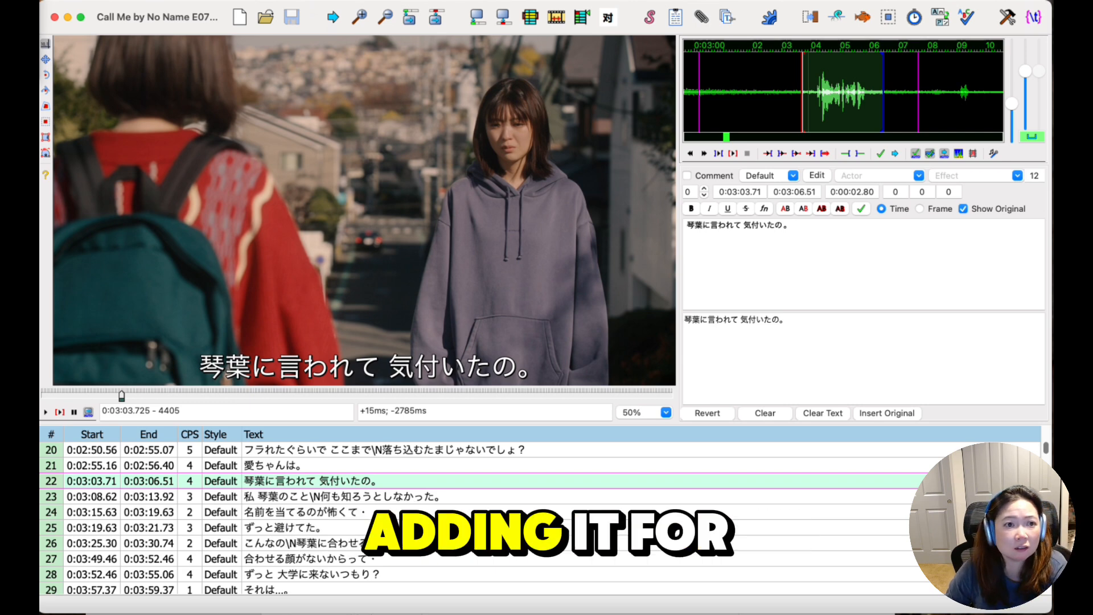
click(42, 2)
mouse_move(85, 1)
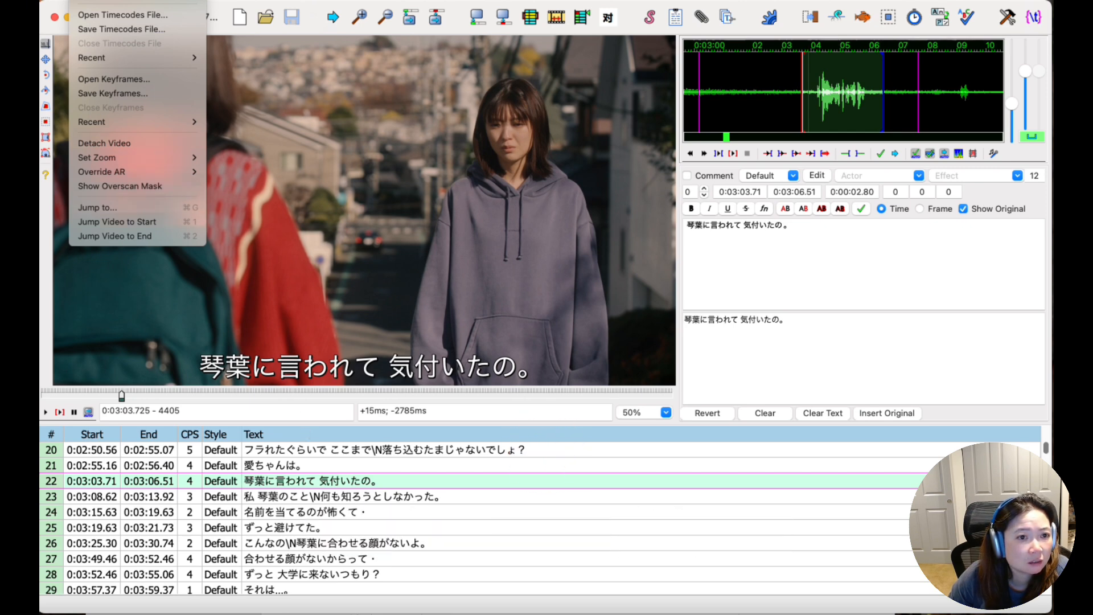
mouse_move(114, 0)
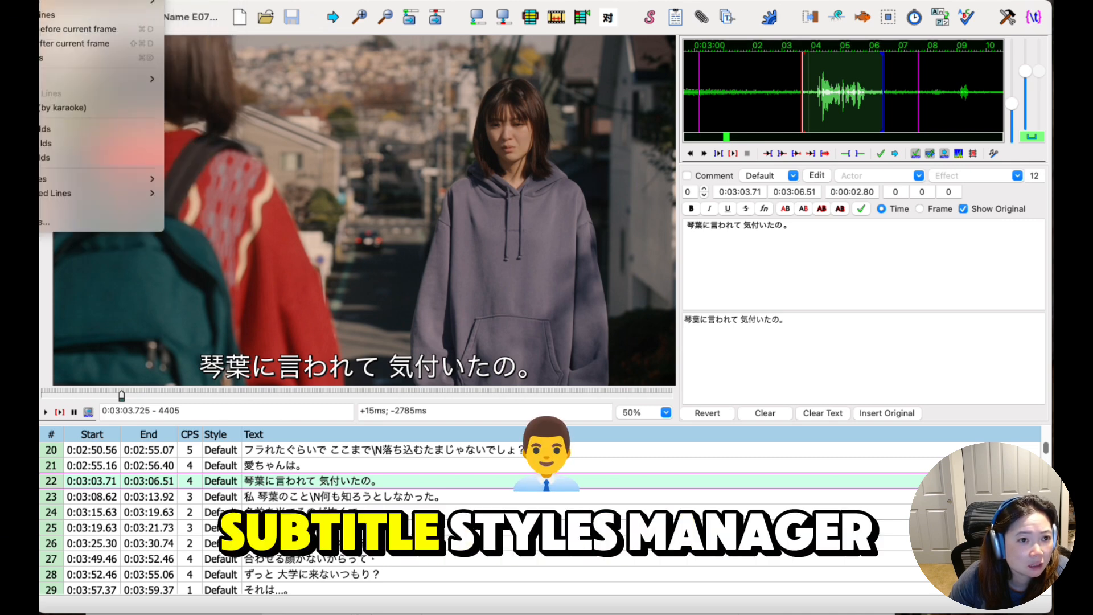
click(102, 0)
drag(292, 139, 562, 302)
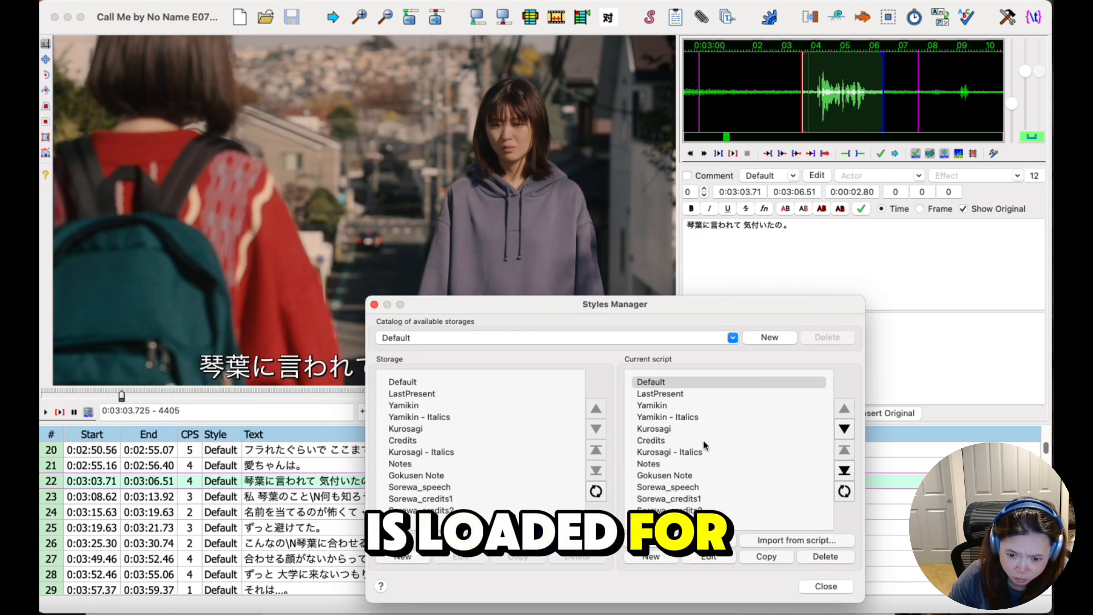
Delete all styles from Default through Vivant - Gaijin - Italics from the current script.
click(678, 386)
scroll(712, 434, down, 3)
scroll(712, 434, down, 10)
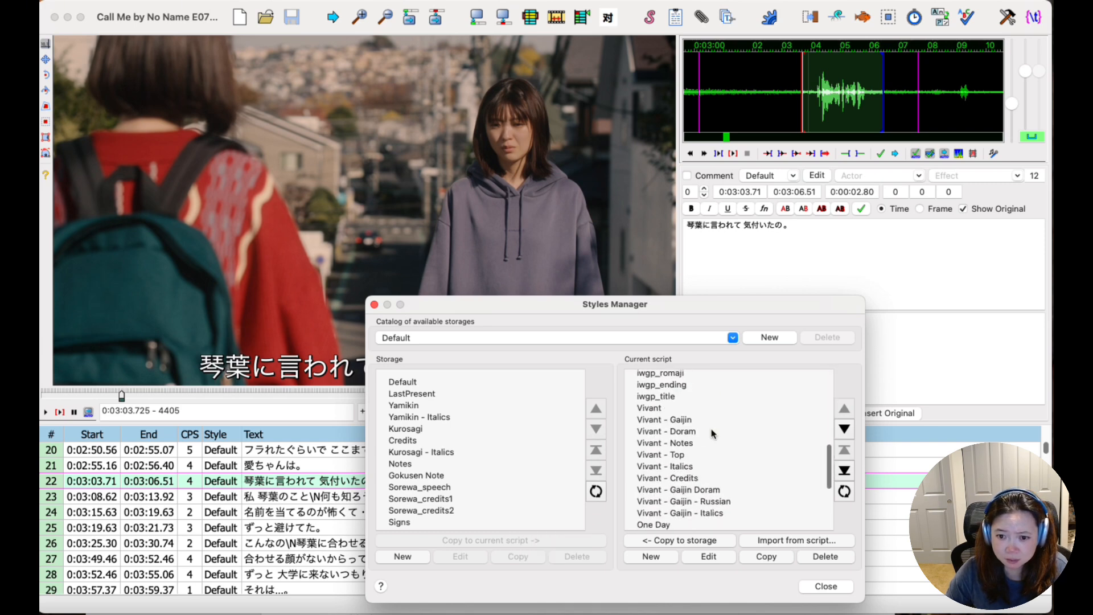
shift+click(704, 408)
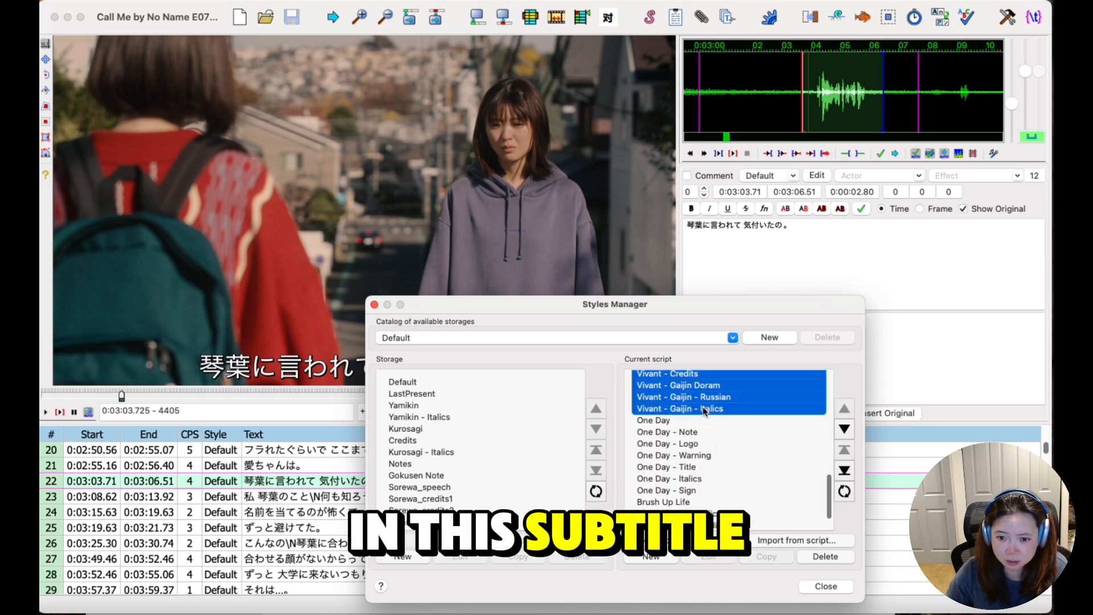
click(840, 560)
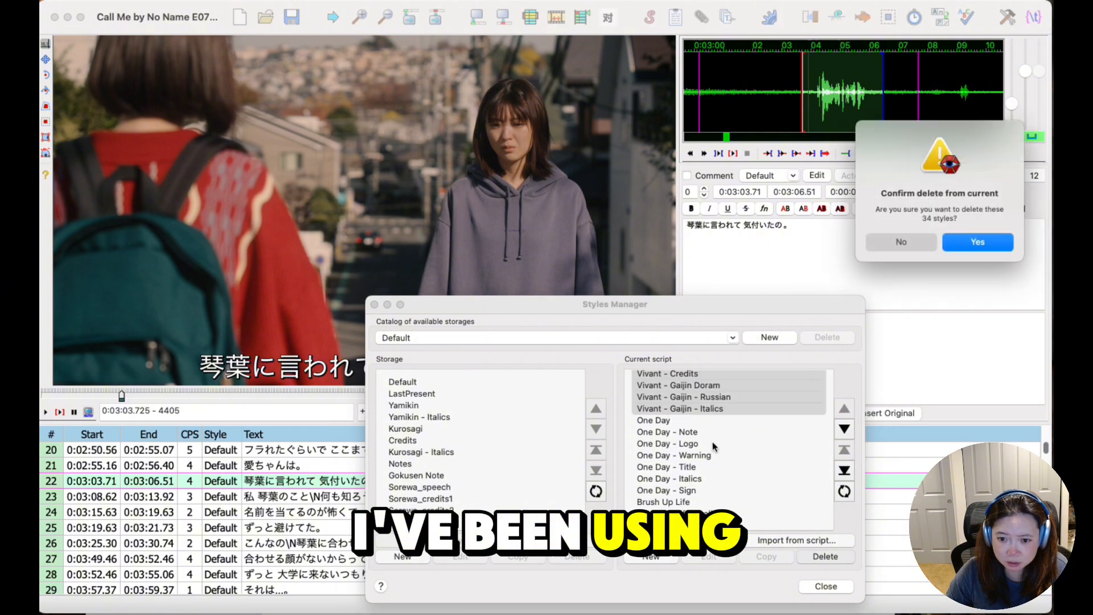
click(948, 237)
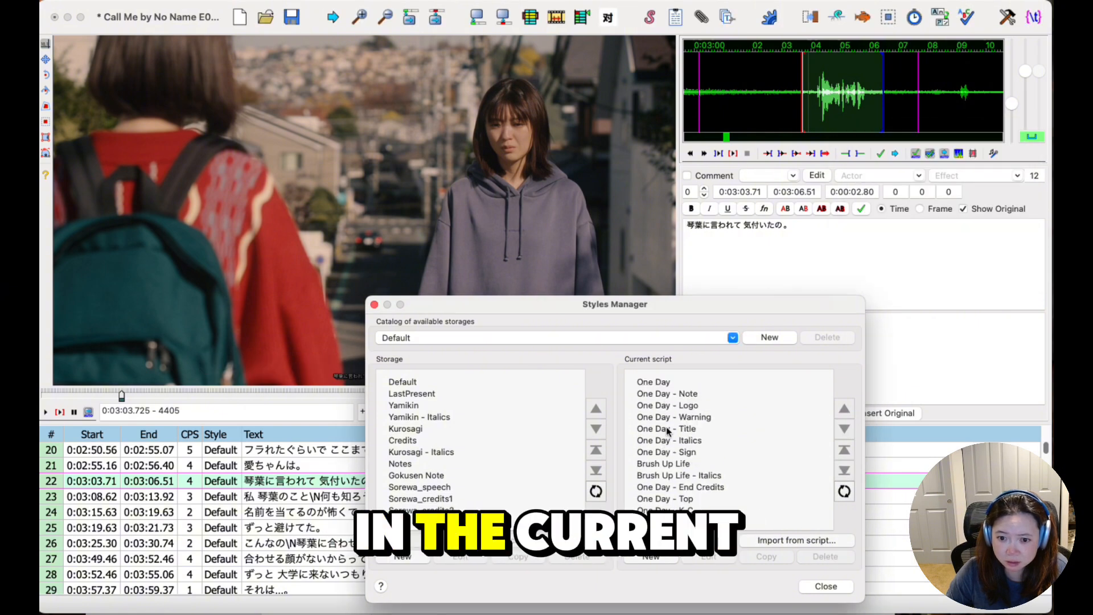
Delete the Brush Up Life and Brush Up Life - Italics styles from the current script.
click(672, 476)
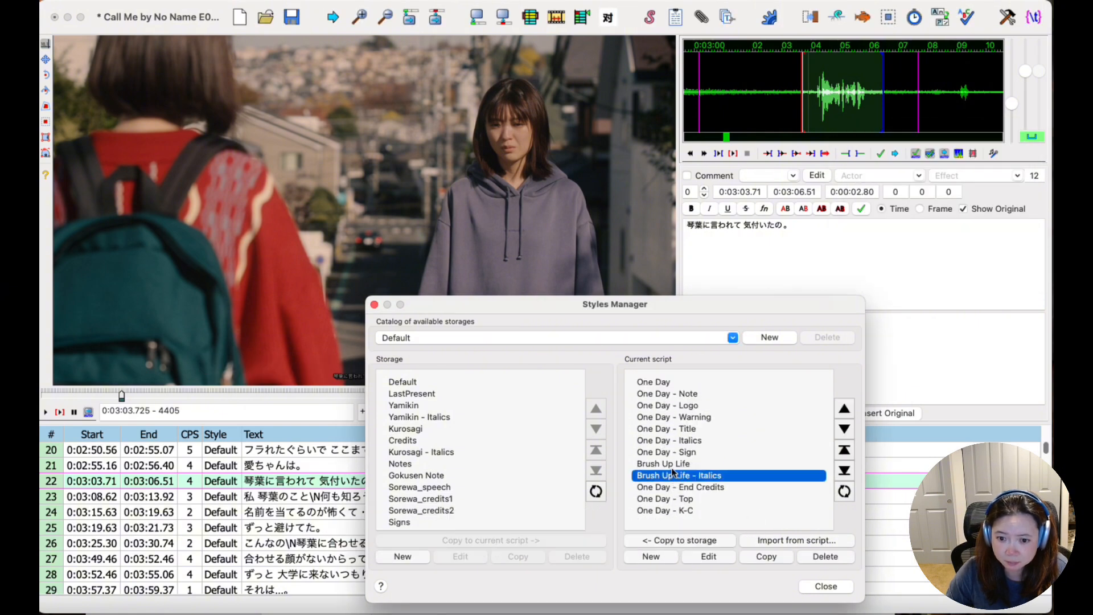
shift+click(671, 462)
click(814, 555)
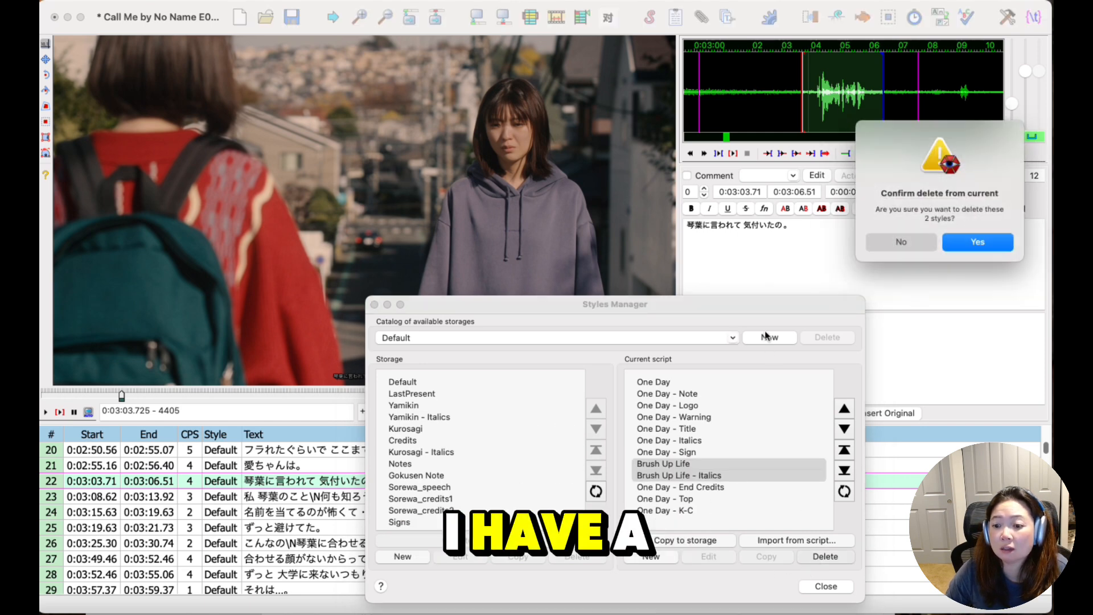
click(948, 237)
Delete the One Day - Logo, One Day - Warning and One Day - Title styles from the current script and close the Styles Manager.
click(650, 382)
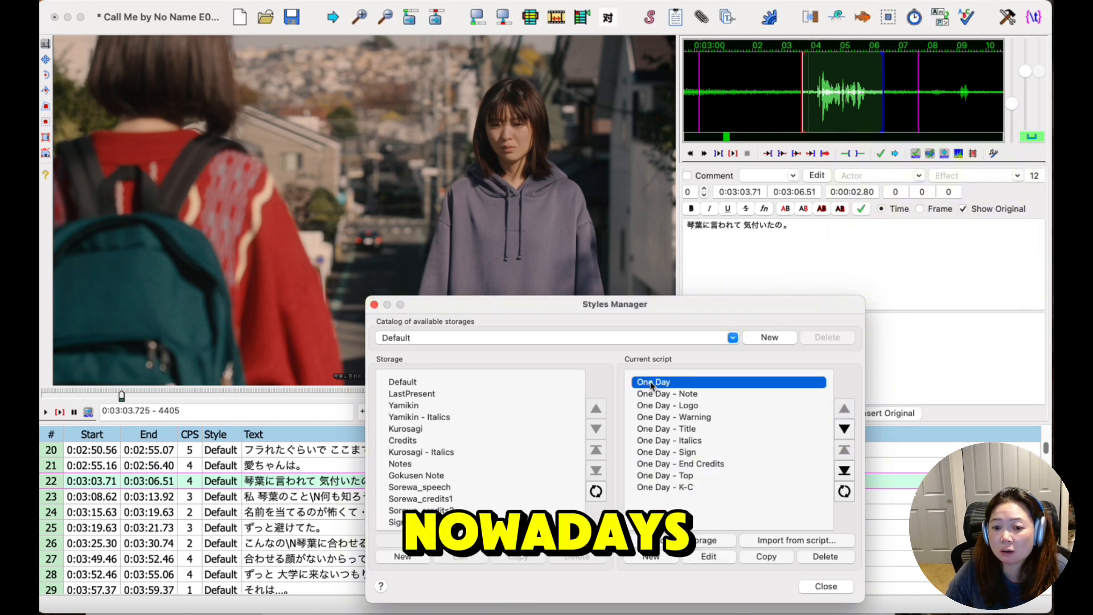
click(692, 418)
click(694, 406)
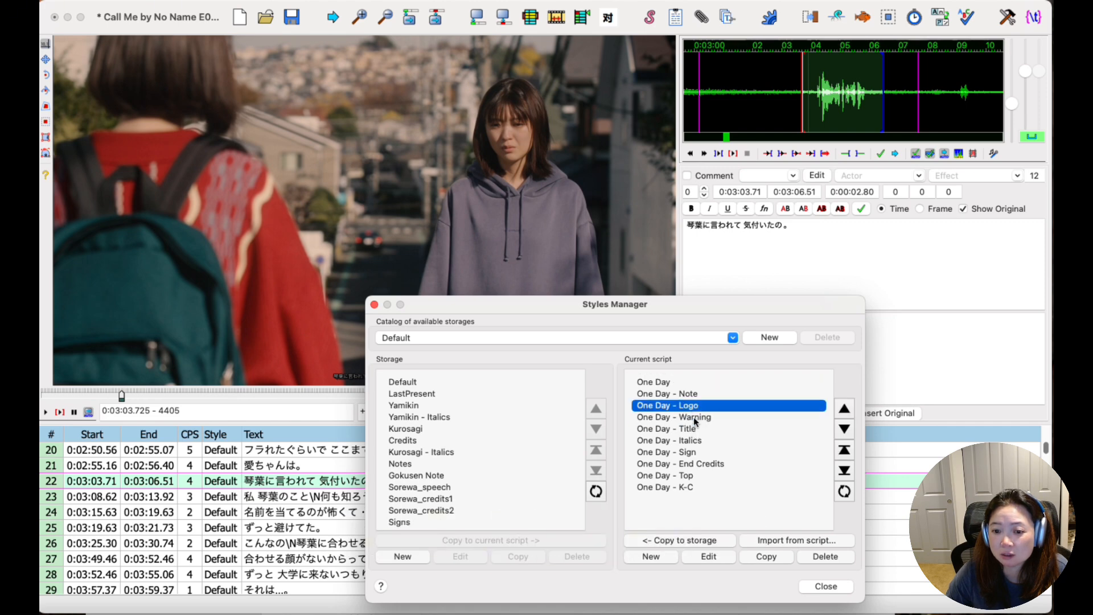
shift+click(691, 427)
click(815, 562)
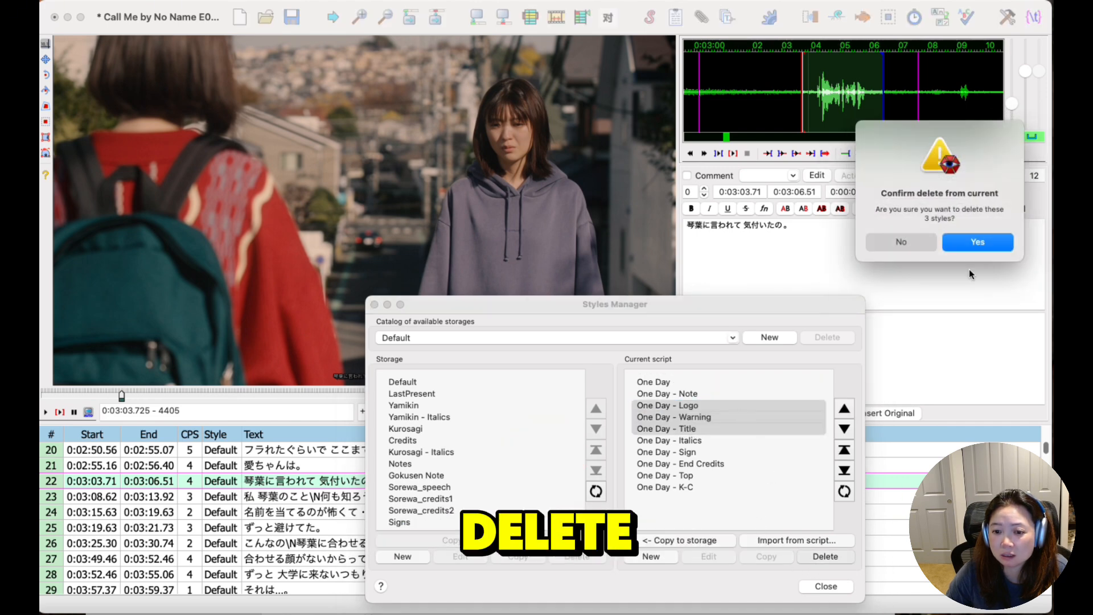
click(1000, 240)
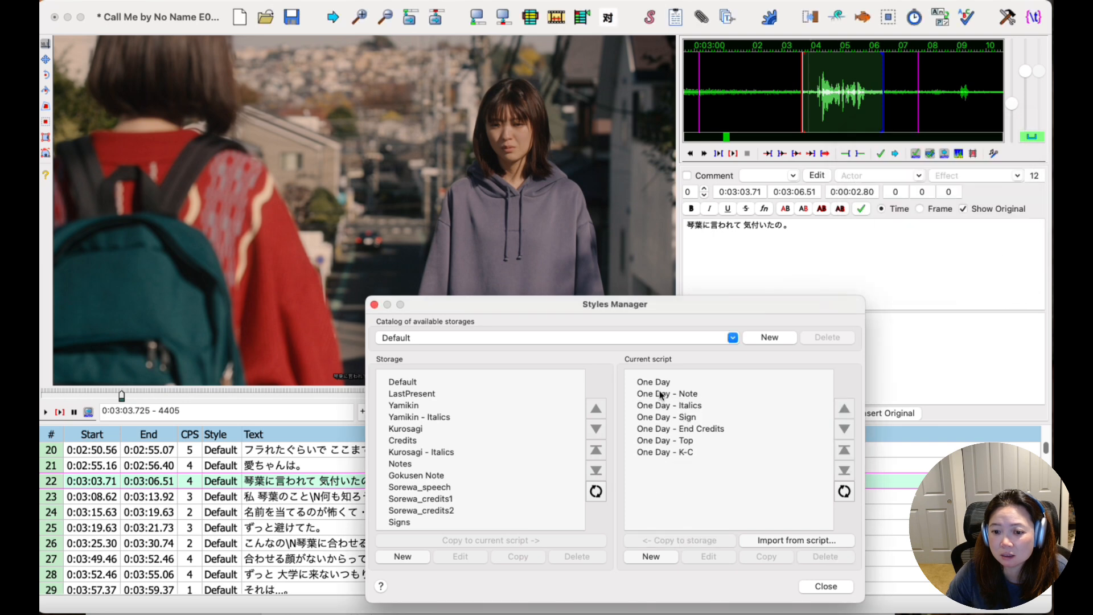
click(825, 586)
Apply the One Day style to all subtitle lines.
click(499, 450)
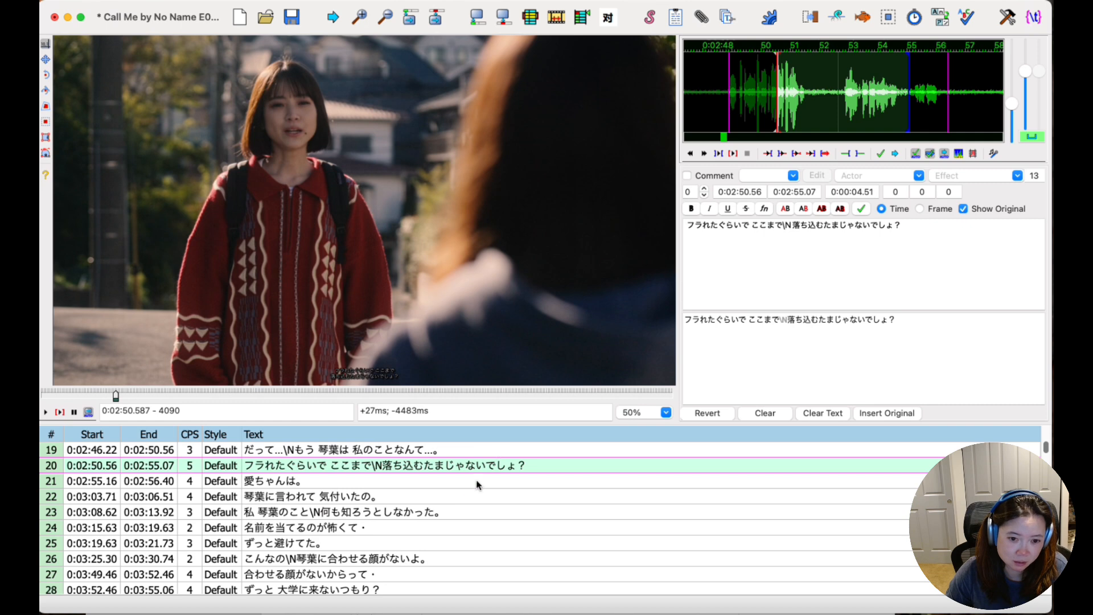
click(457, 482)
key(super+a)
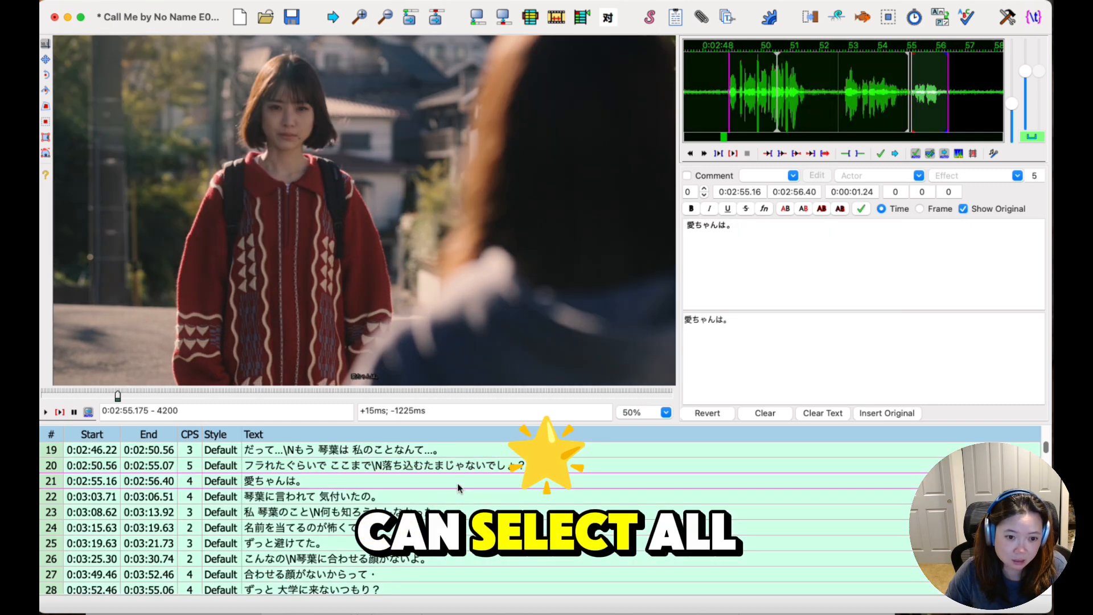
click(793, 176)
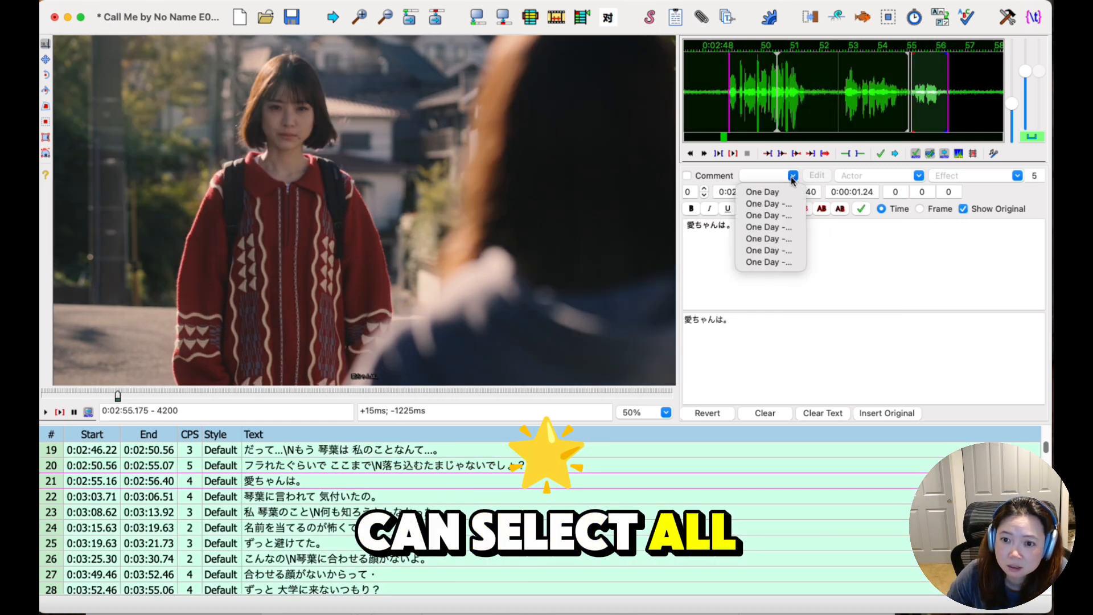
click(781, 186)
Check how the One Day style looks on lines 21 to 24 in the video, and save the subtitles.
click(320, 484)
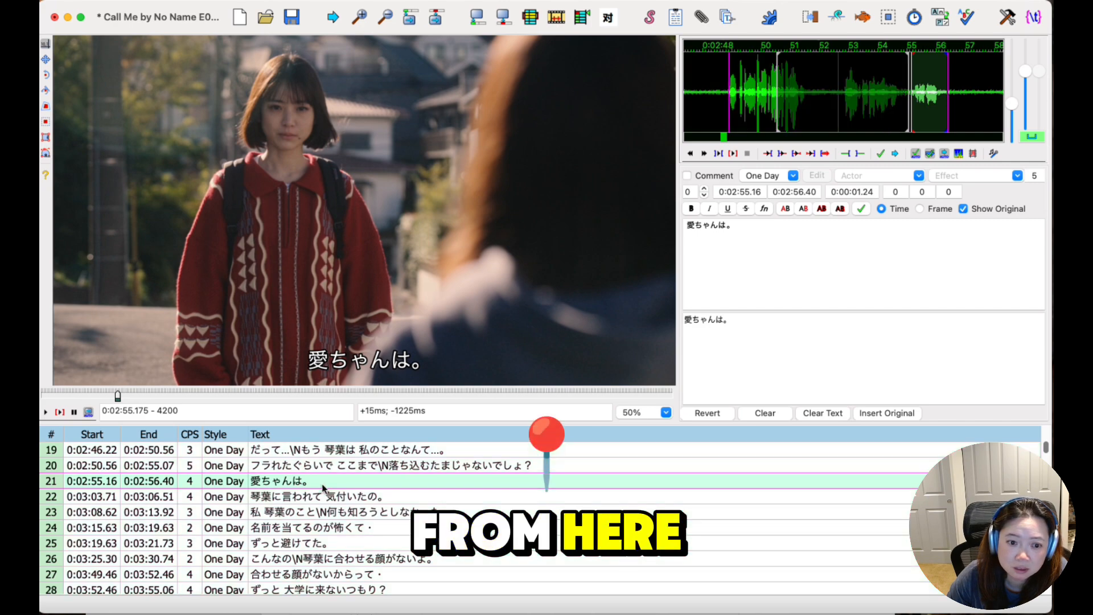
click(326, 494)
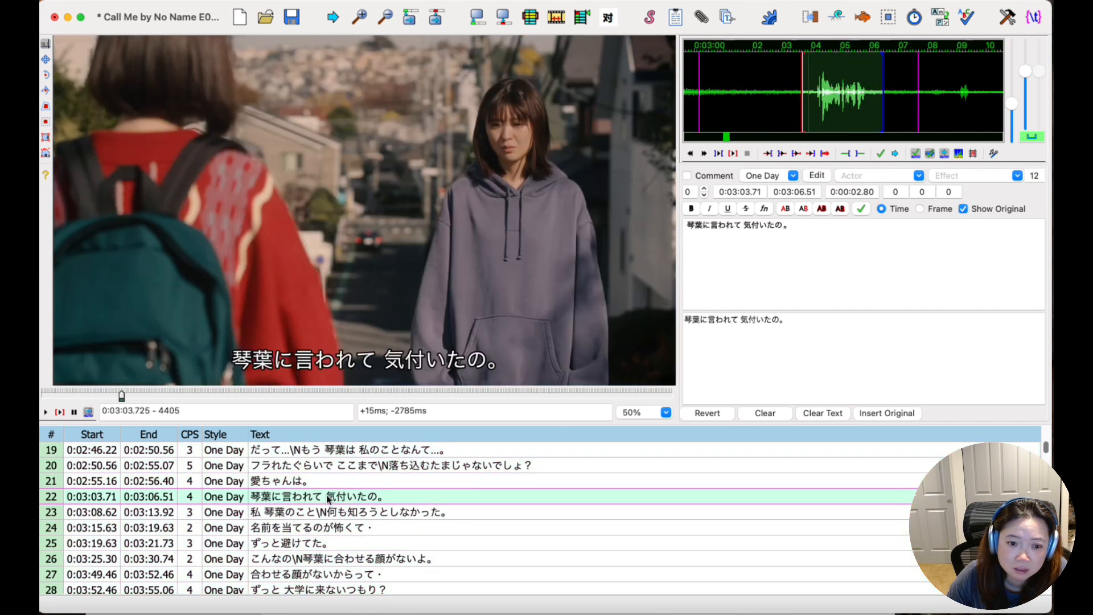
click(318, 482)
click(324, 497)
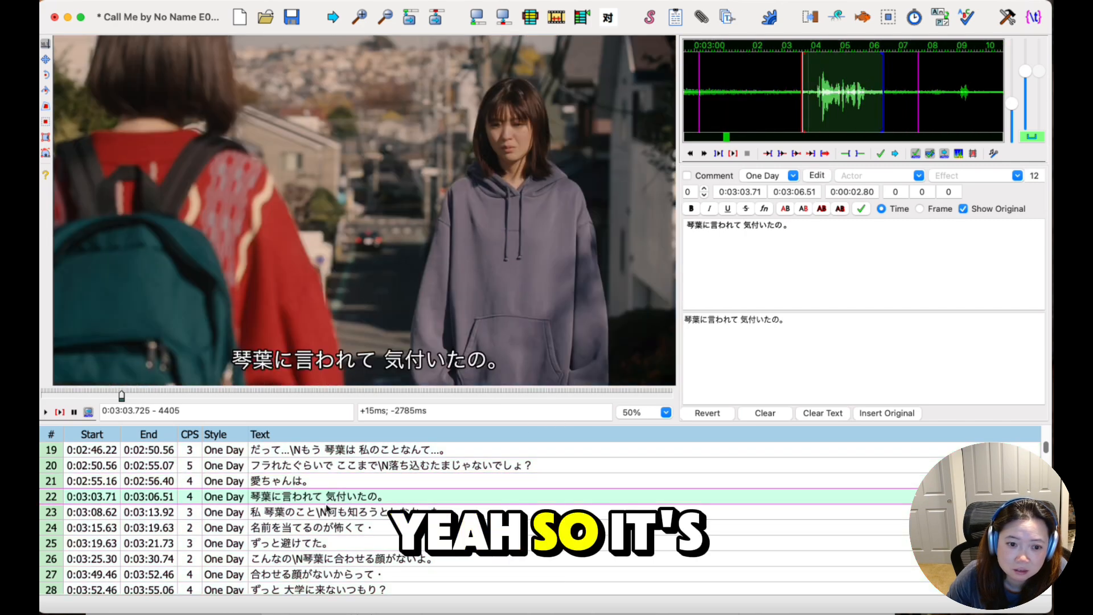
click(326, 510)
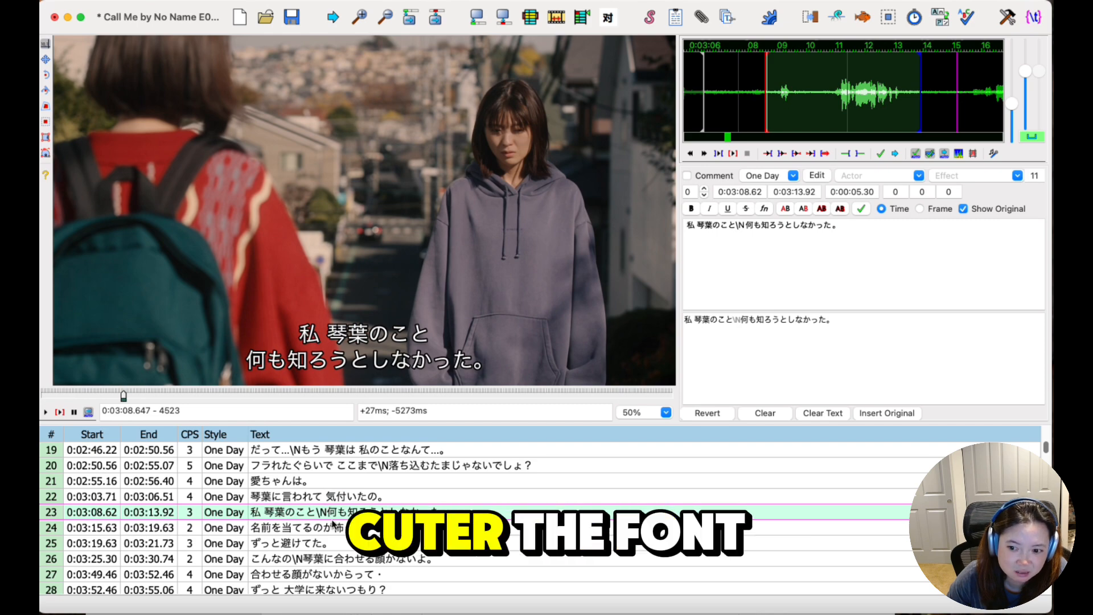
click(329, 528)
click(332, 497)
click(334, 481)
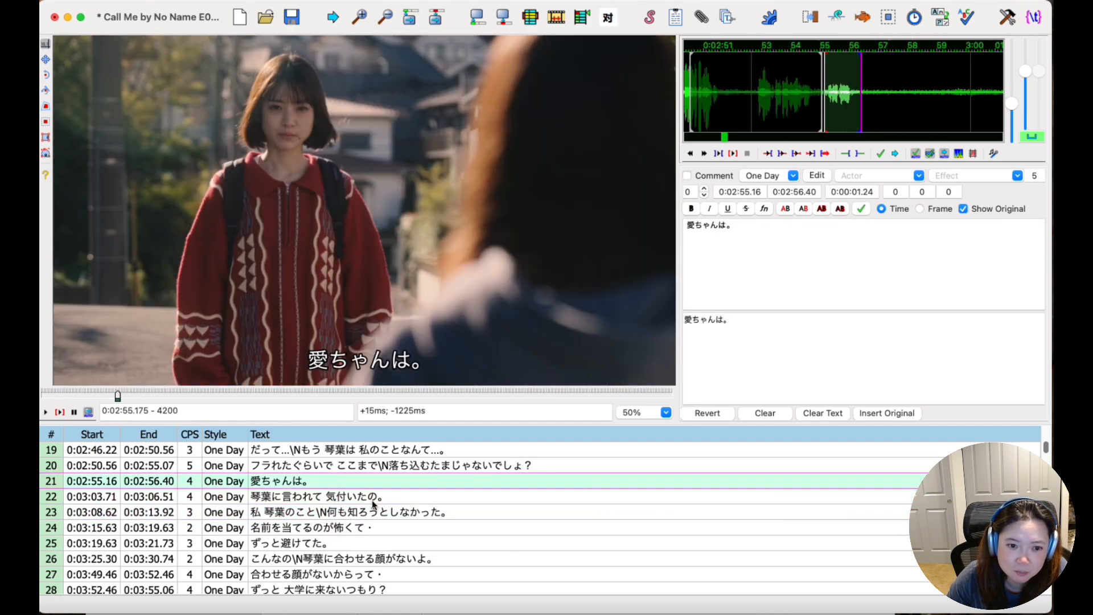
click(371, 498)
click(360, 483)
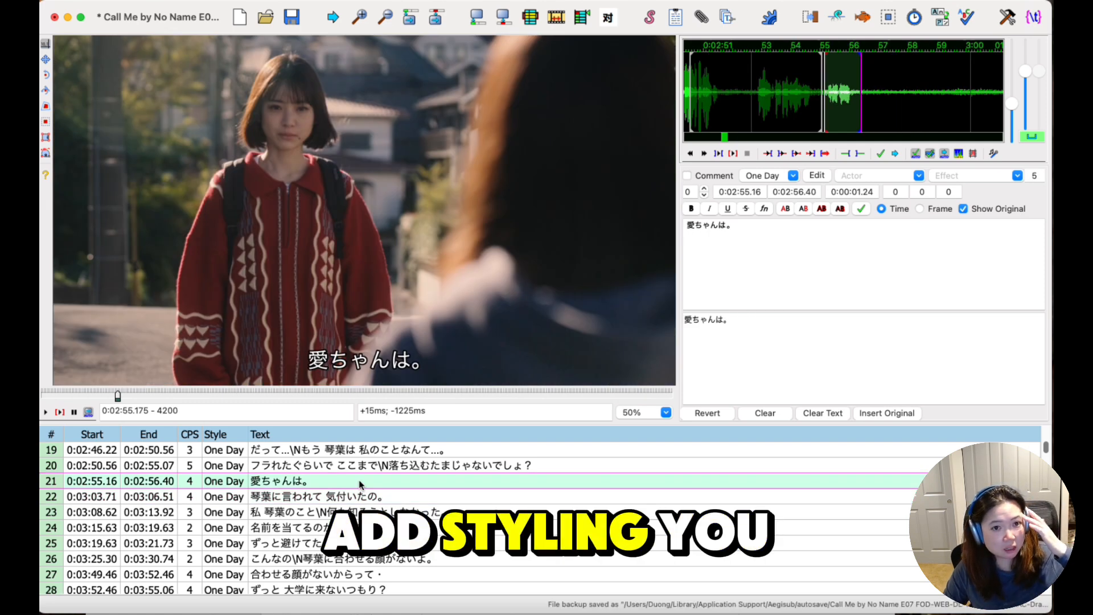
key(super+s)
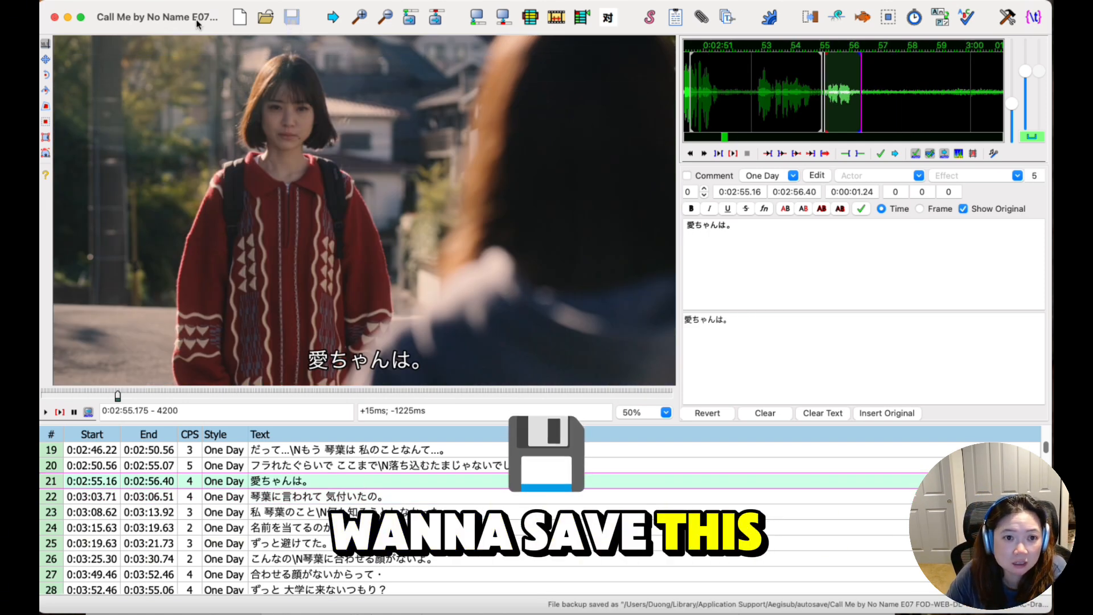